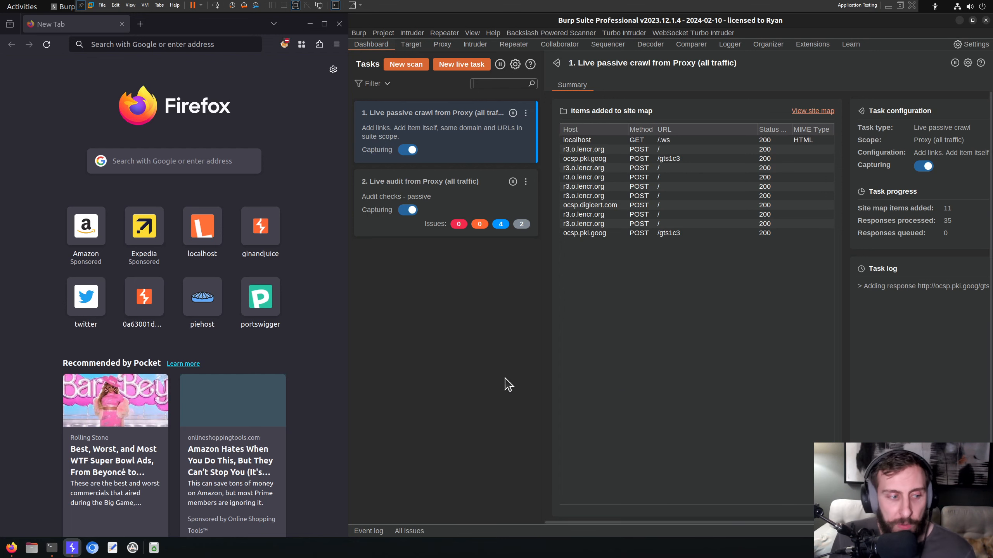
- Bring up the terminal and review the docker command that runs the jmalloc/echo-server container with port mapping 10000:8080
click(52, 549)
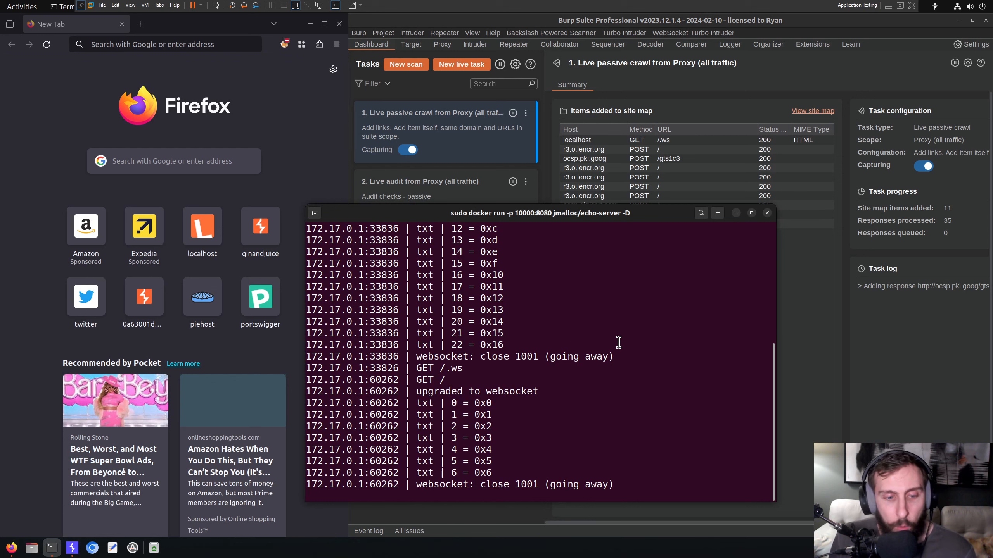
scroll(618, 342, up, 5)
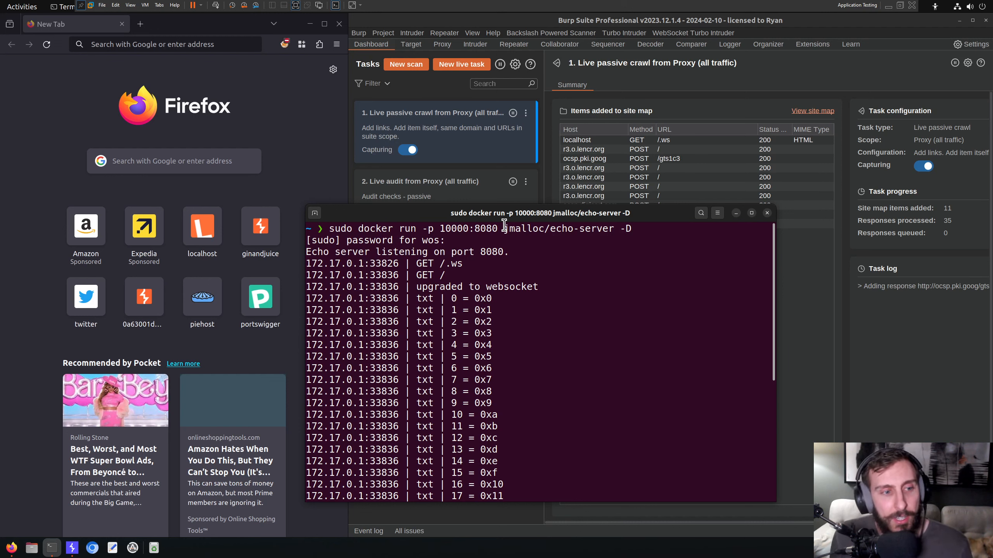
click(871, 348)
click(323, 187)
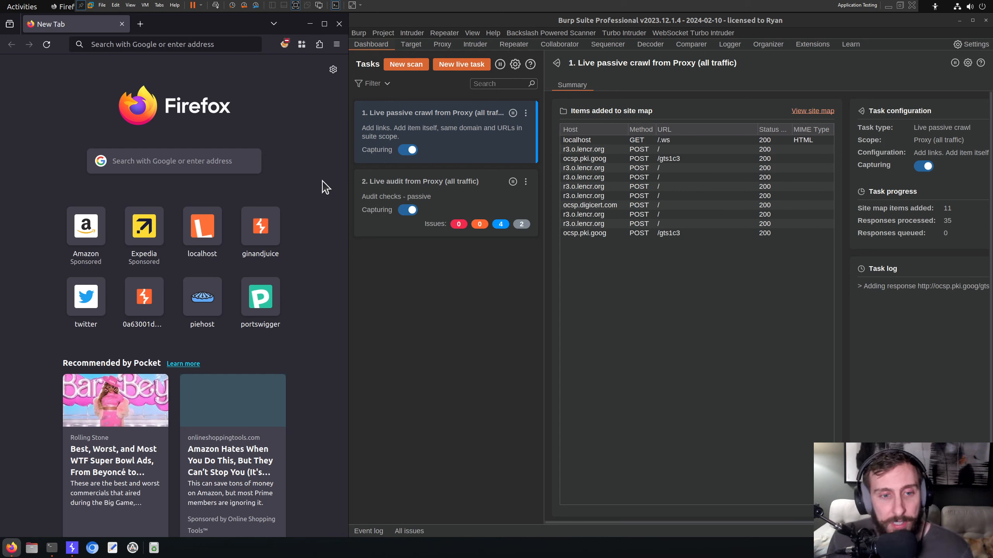
click(405, 272)
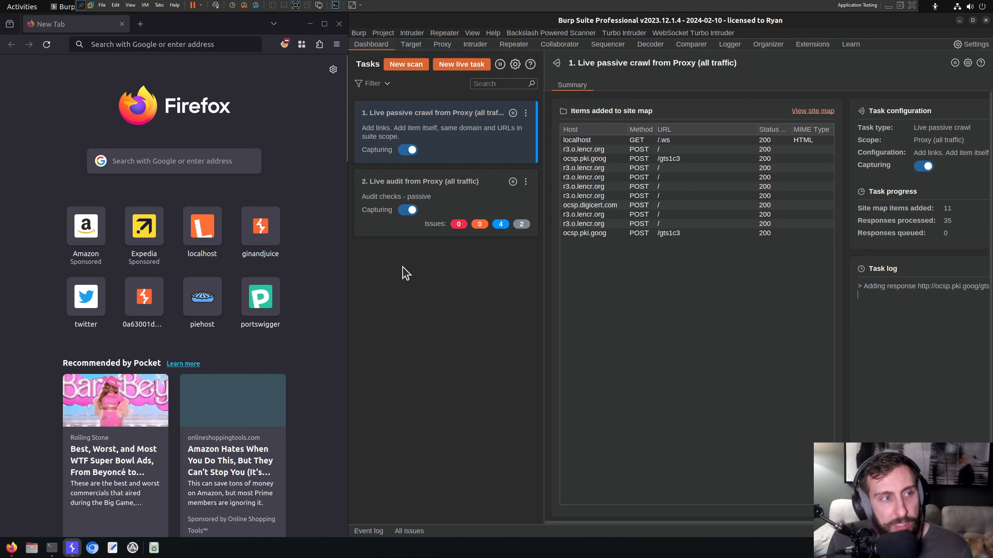
click(168, 44)
text(local)
key(Up)
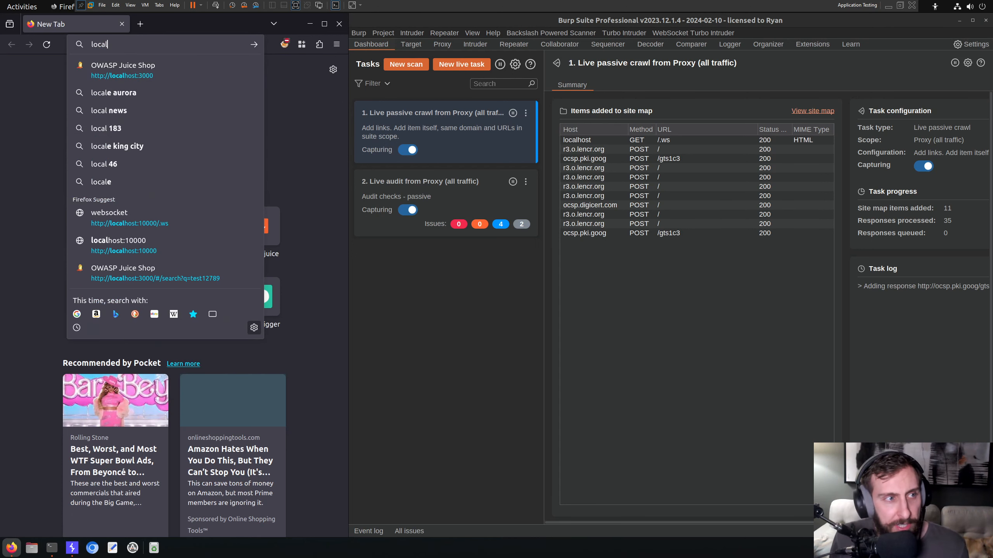
key(Up)
key(Down)
key(Return)
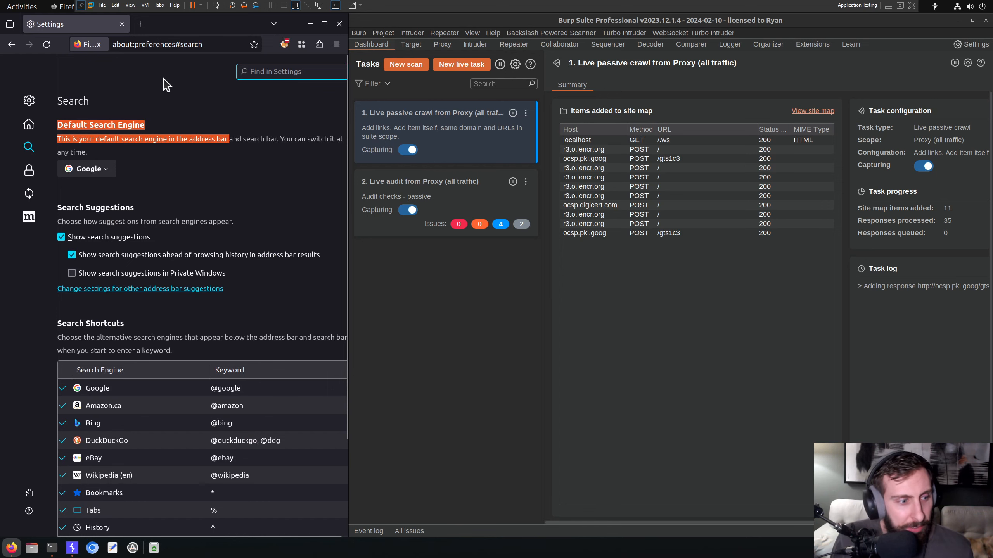
click(11, 44)
- Load the echo server's root page at localhost:10000 in Firefox
click(132, 40)
text(lcoa)
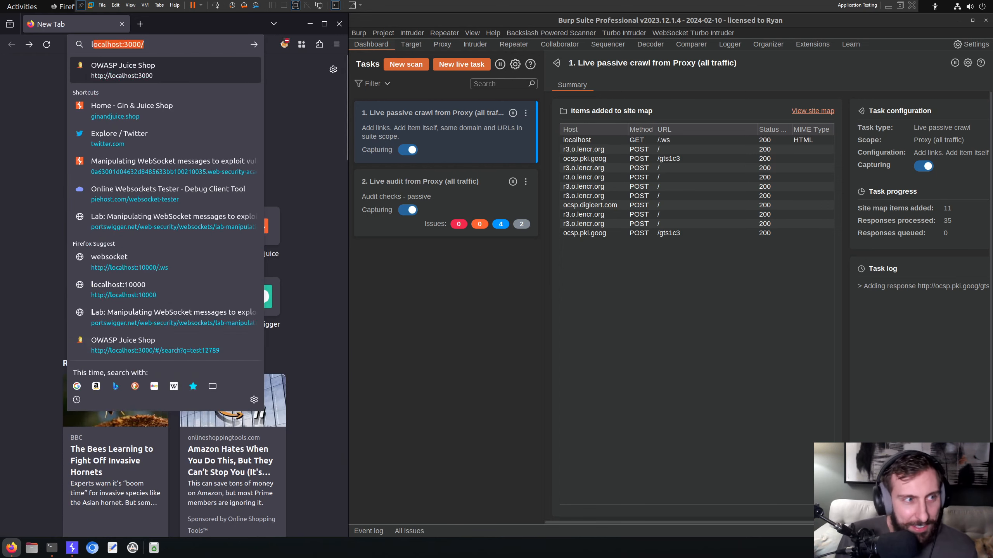
key(BackSpace)
key(BackSpace)
key(BackSpace)
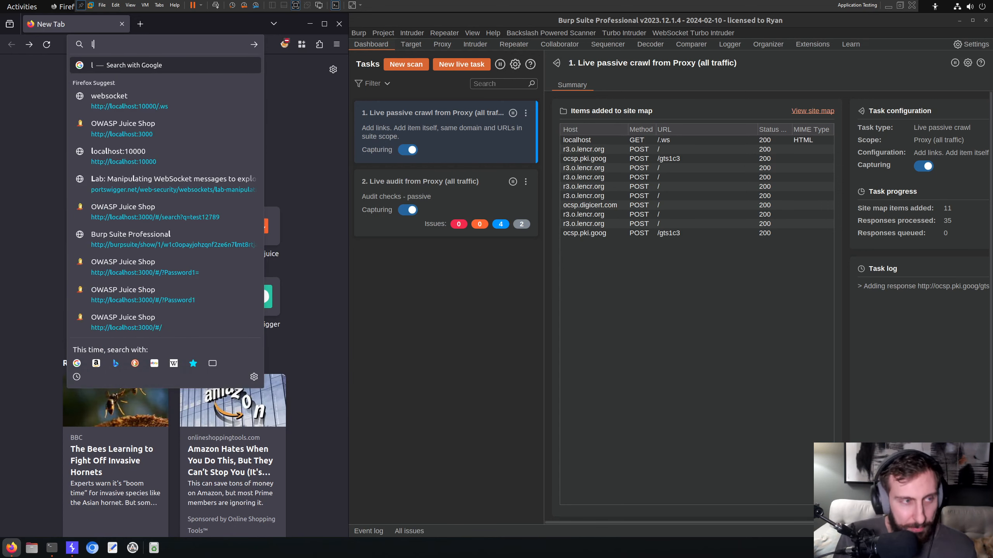
text(o)
key(Right)
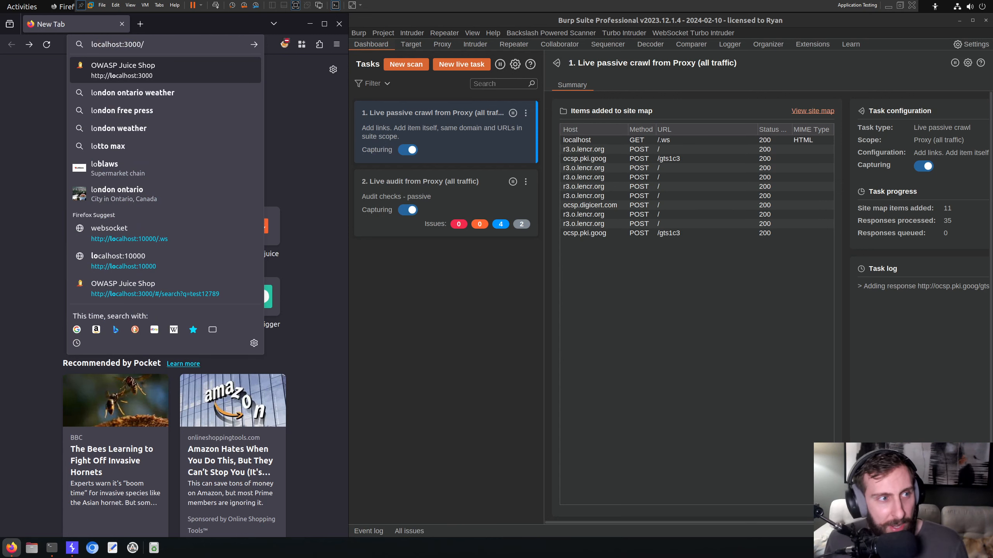
key(BackSpace)
text(10)
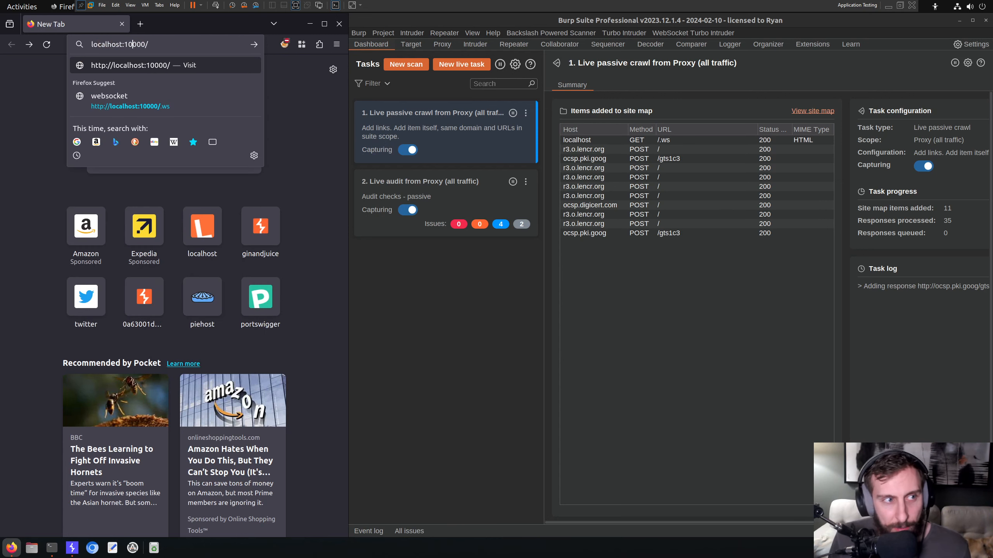
key(Return)
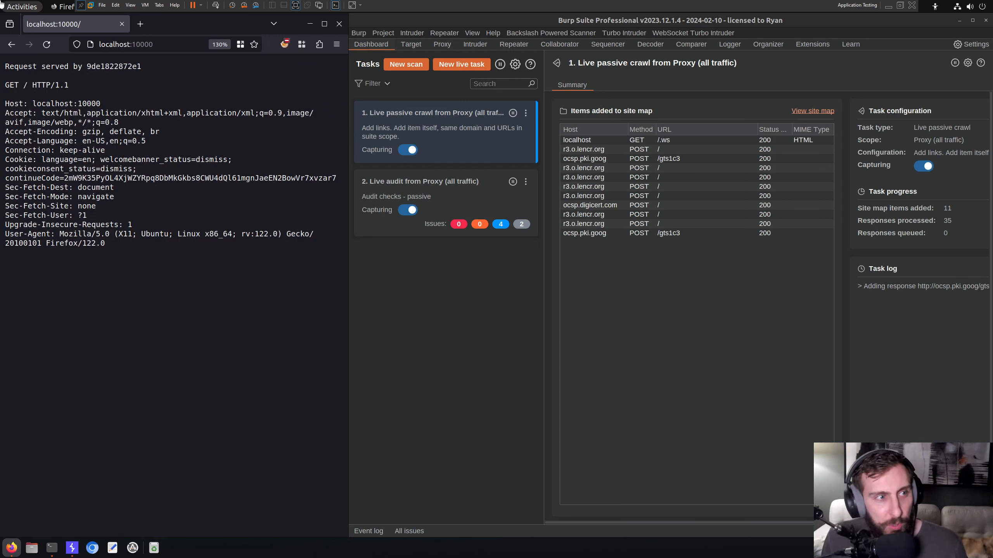
- Load the echo server's WebSocket test page at localhost:10000/.ws
click(187, 49)
click(186, 49)
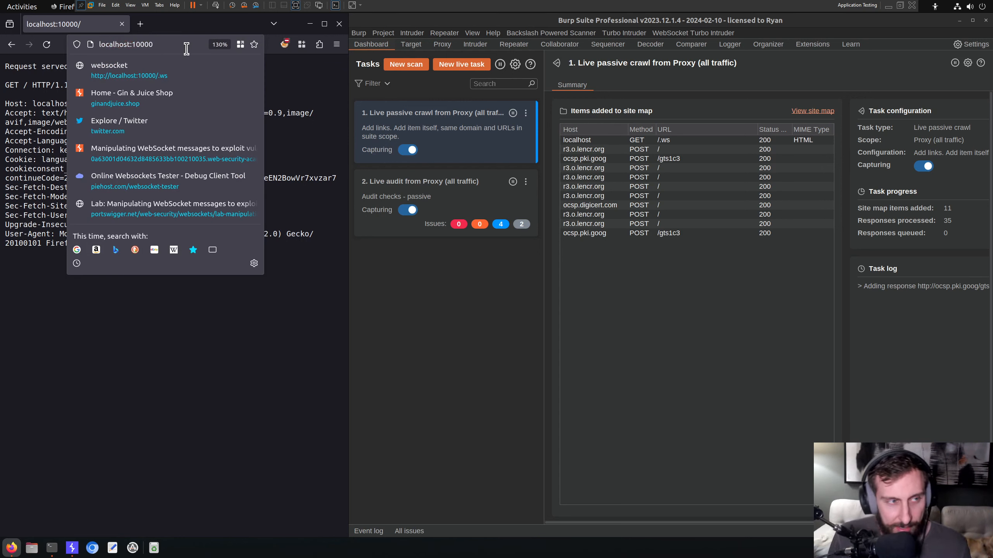
text(/)
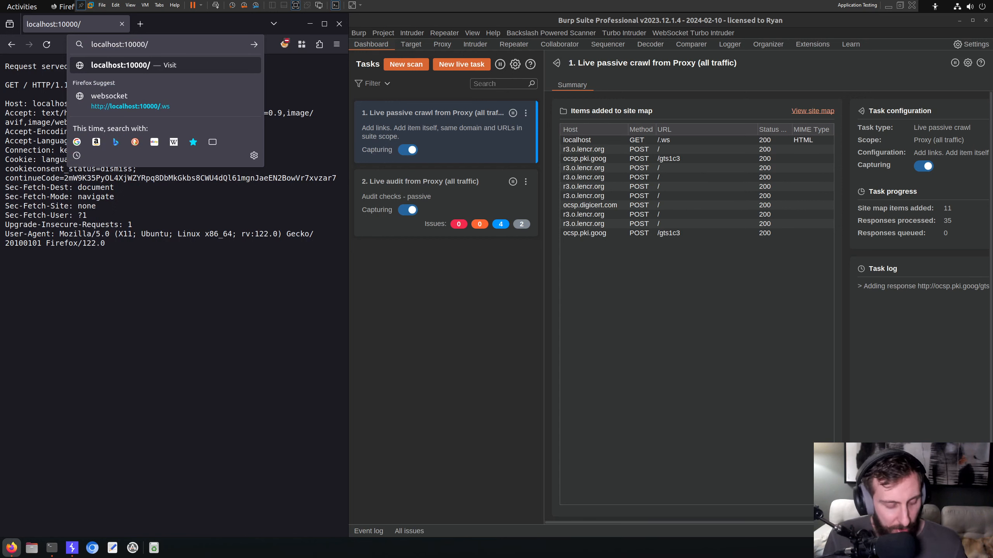
text(.ws)
key(Return)
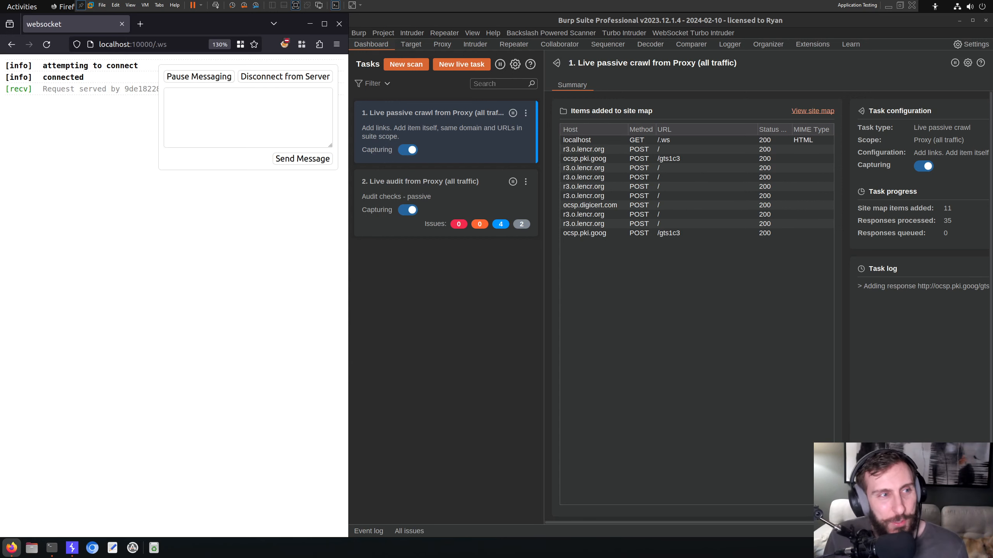
- Widen the browser window beside Burp Suite to give the WebSocket message log more room
click(283, 43)
click(302, 253)
drag(344, 289, 480, 310)
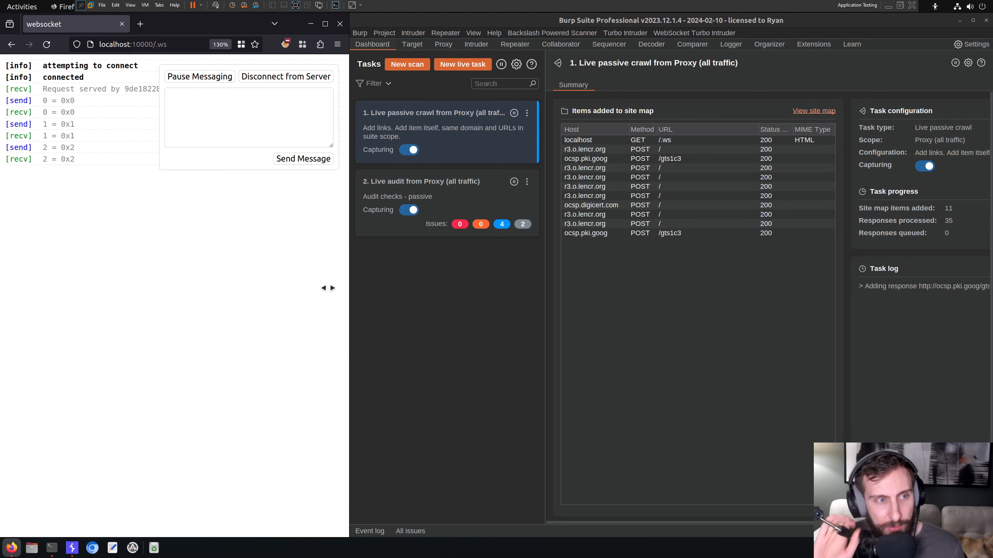
drag(328, 288, 309, 283)
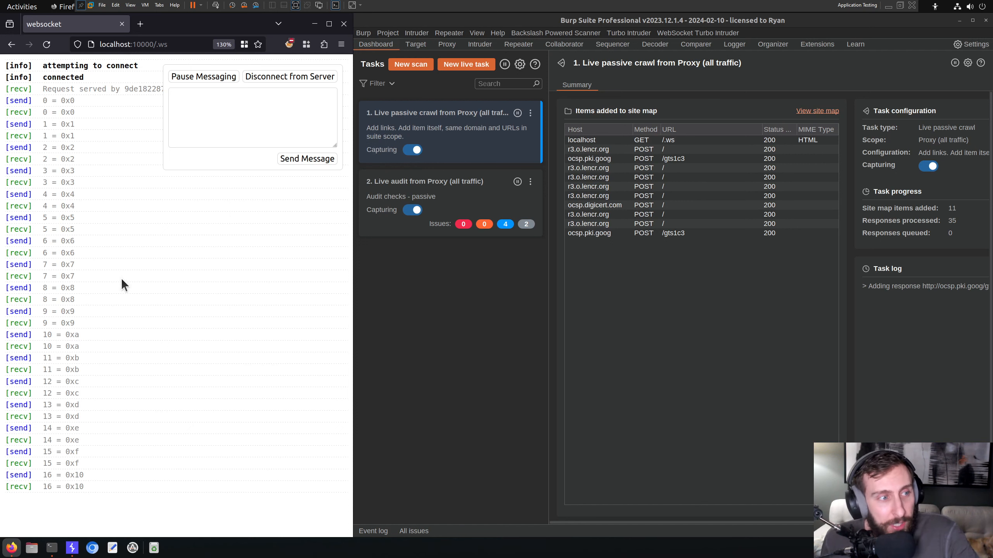
click(175, 44)
click(190, 350)
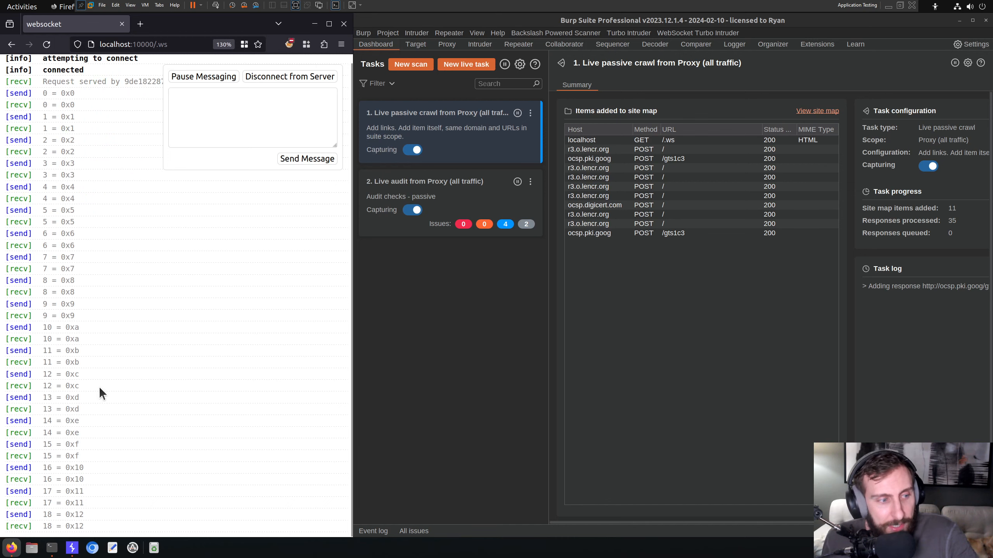
scroll(99, 382, up, 1)
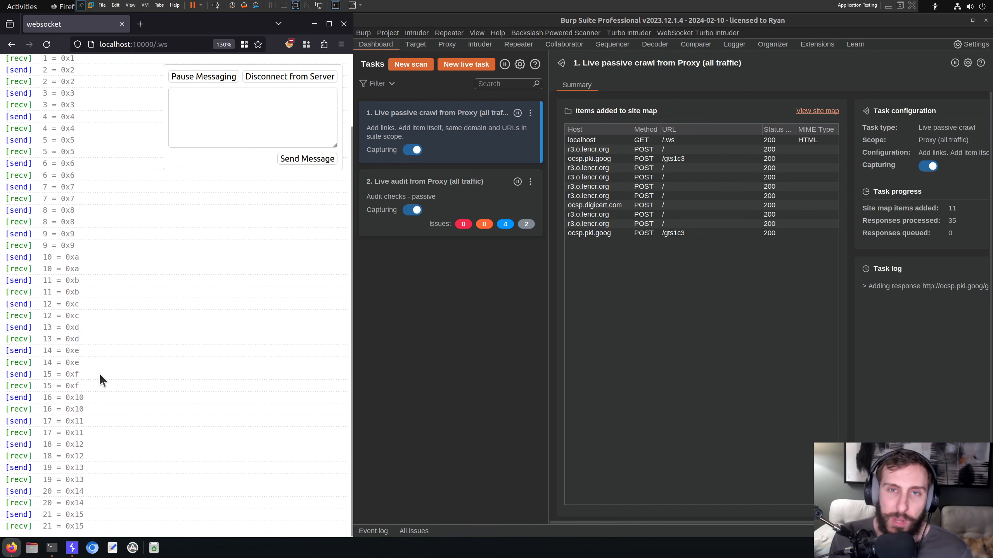
drag(353, 320, 383, 318)
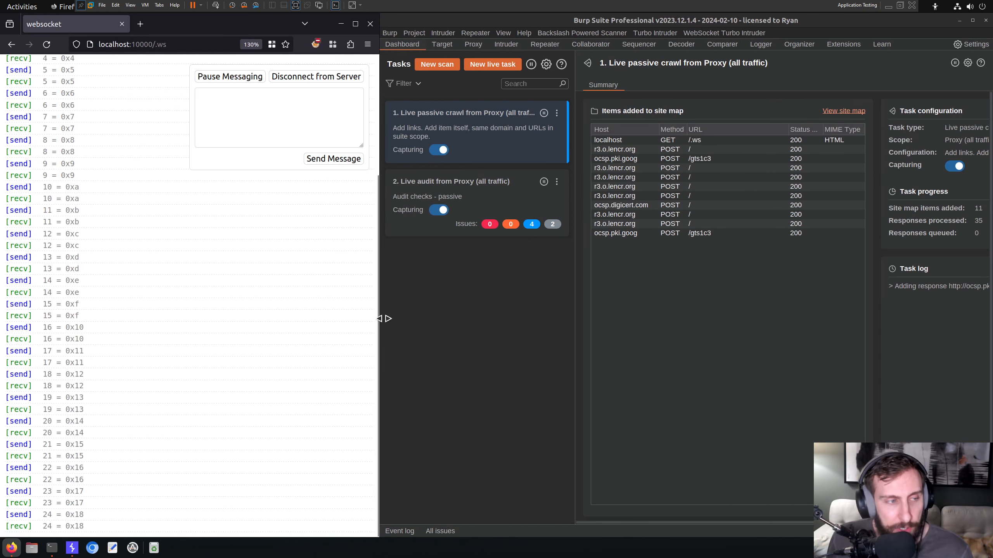
- Examine the log of sent and received WebSocket messages from the first connection entry down to the latest echoes
scroll(285, 311, up, 5)
scroll(285, 311, up, 5)
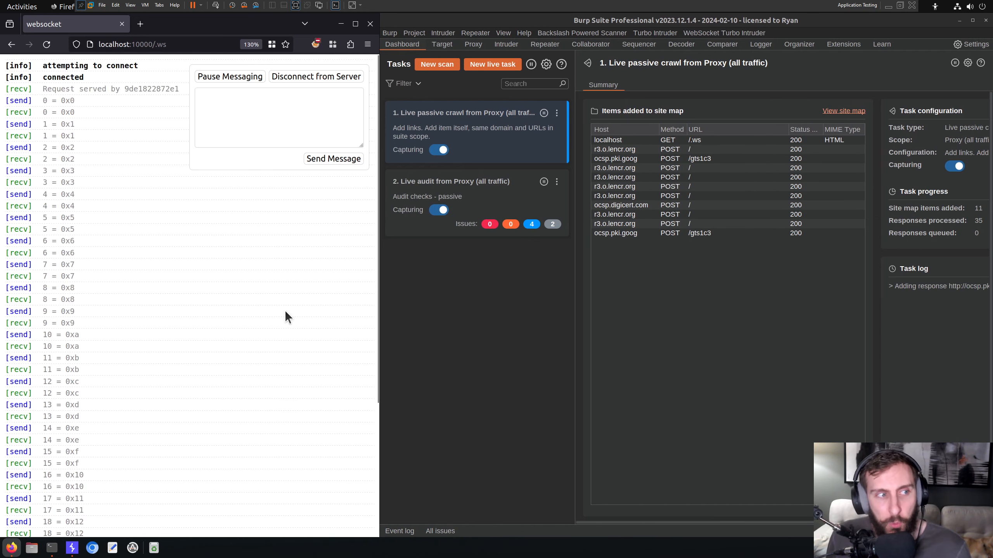
scroll(285, 310, up, 5)
scroll(285, 311, up, 4)
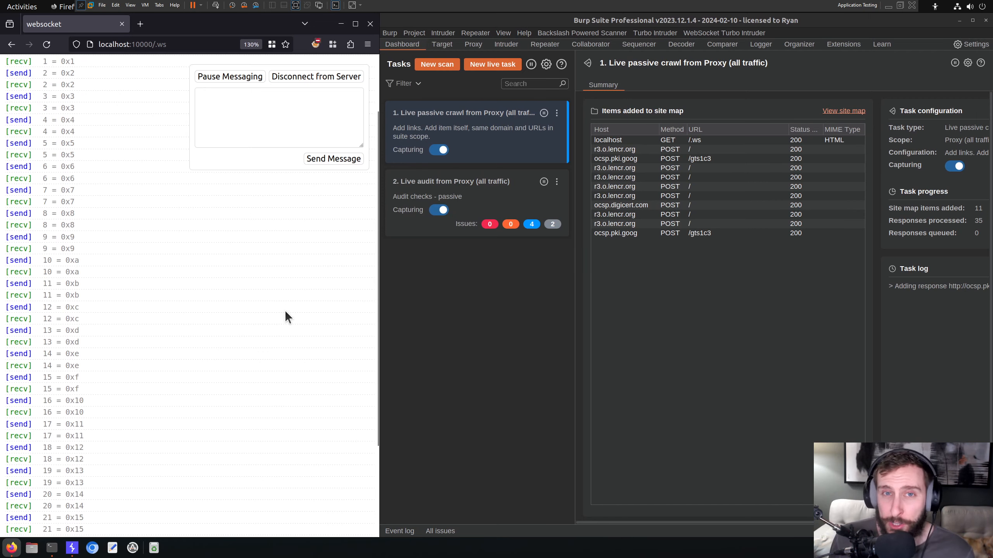
scroll(285, 311, up, 2)
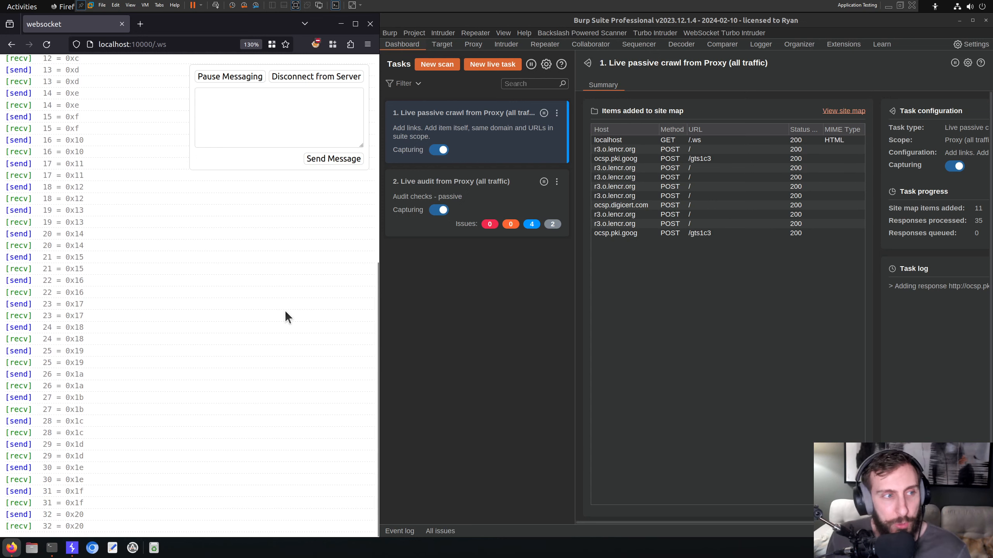
scroll(251, 308, up, 10)
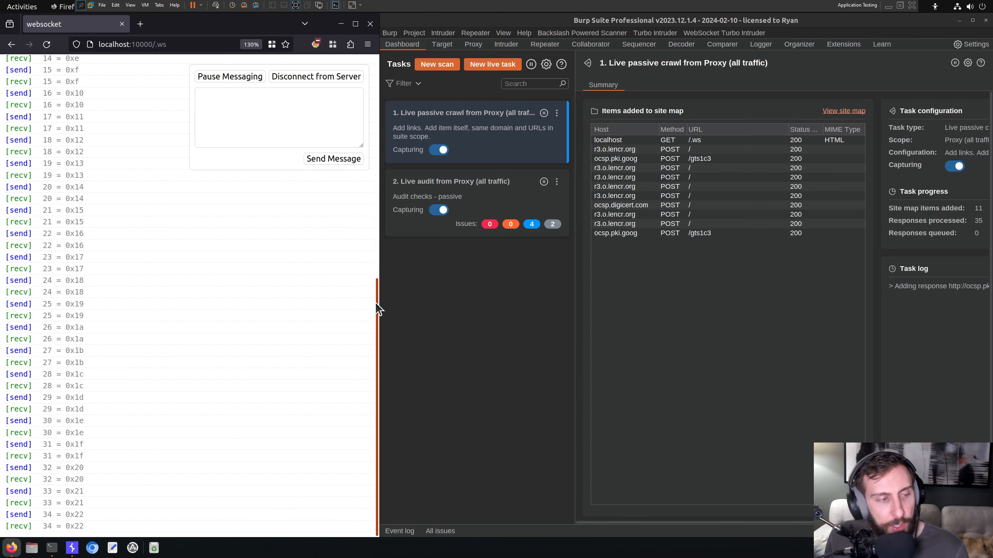
scroll(224, 306, up, 10)
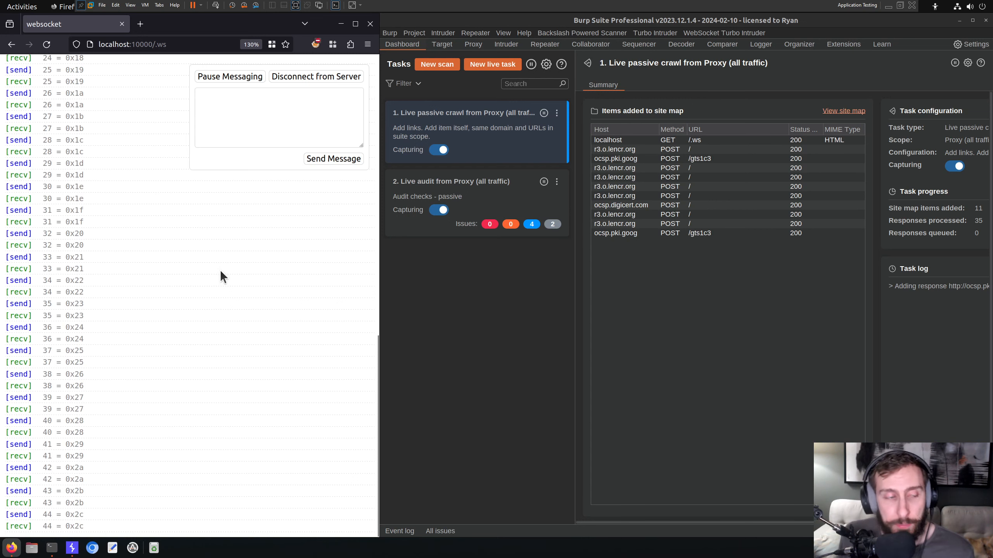
drag(94, 394, 184, 399)
click(175, 390)
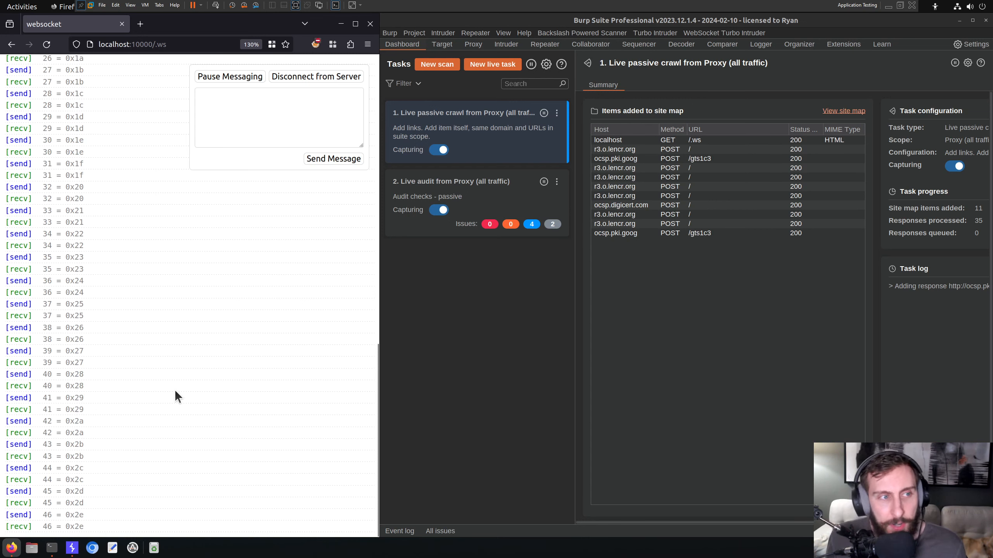
- Pause the automatic messaging, send the custom message "testing" to the server, and highlight its echo in the log
click(277, 124)
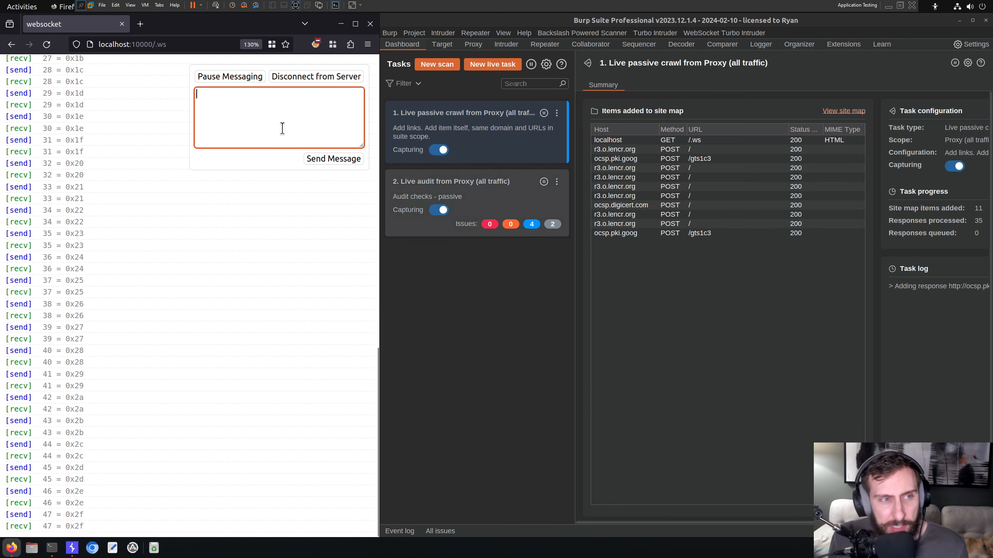
click(246, 78)
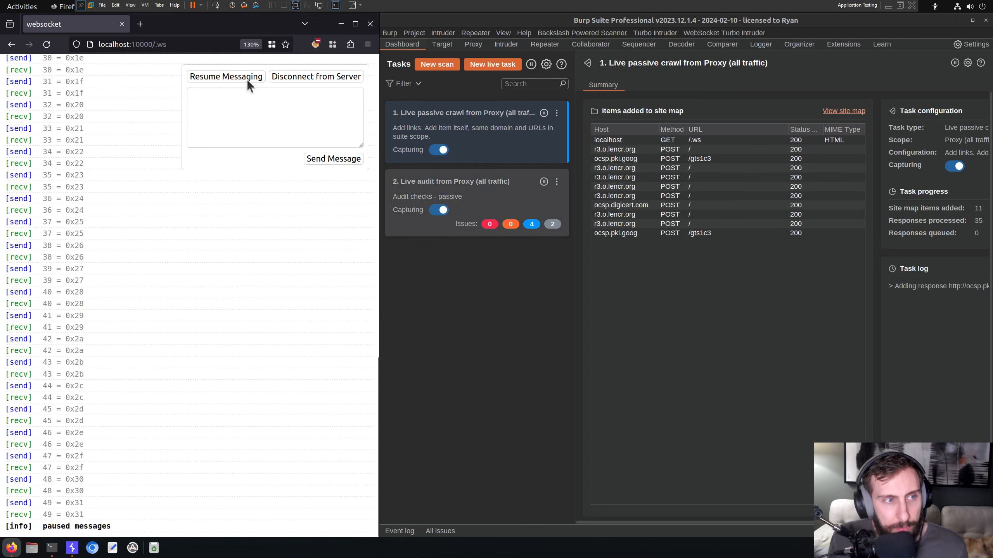
click(233, 124)
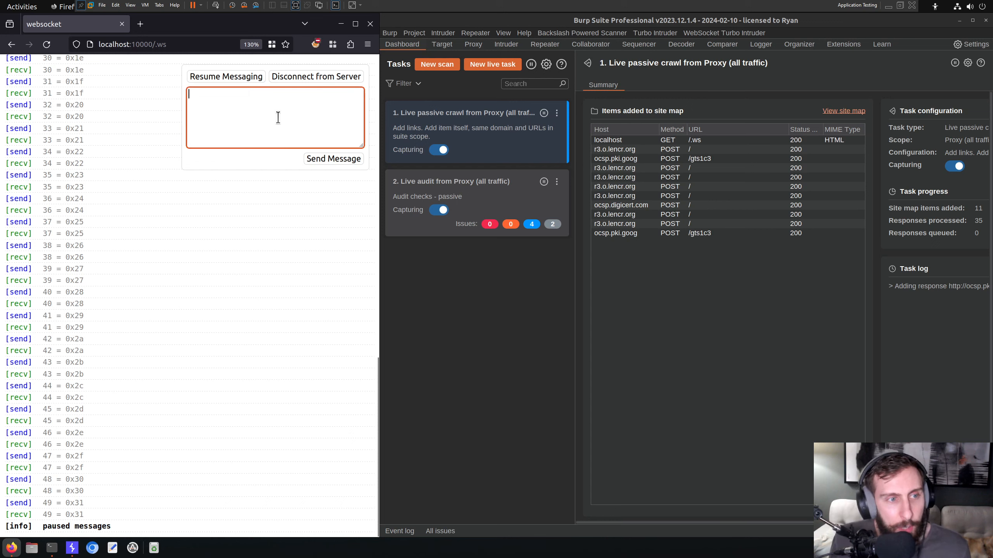
text(testing)
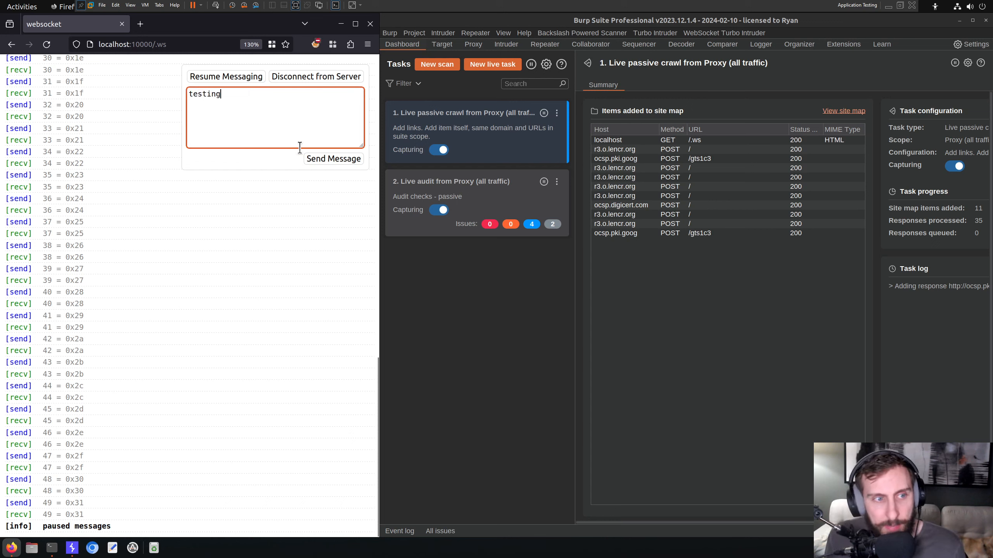
click(326, 159)
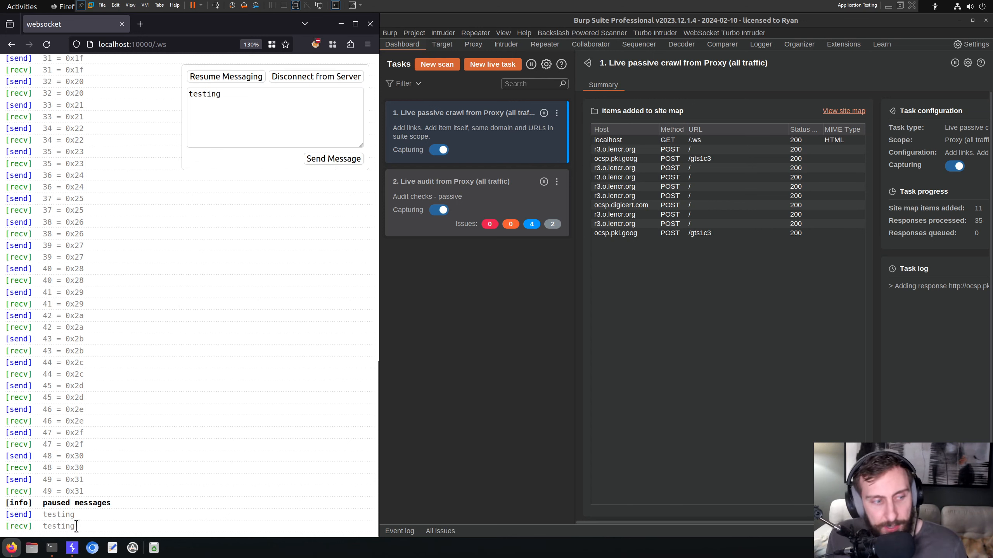
drag(75, 514, 52, 515)
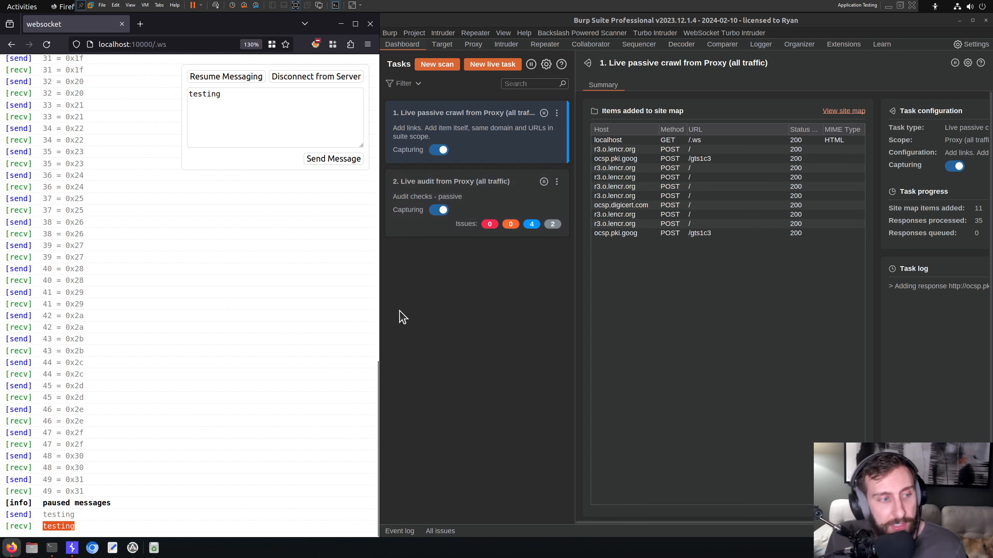
- Narrow the browser window, then open Burp Suite's proxy settings at the WebSocket interception rules and review them
drag(378, 301, 344, 291)
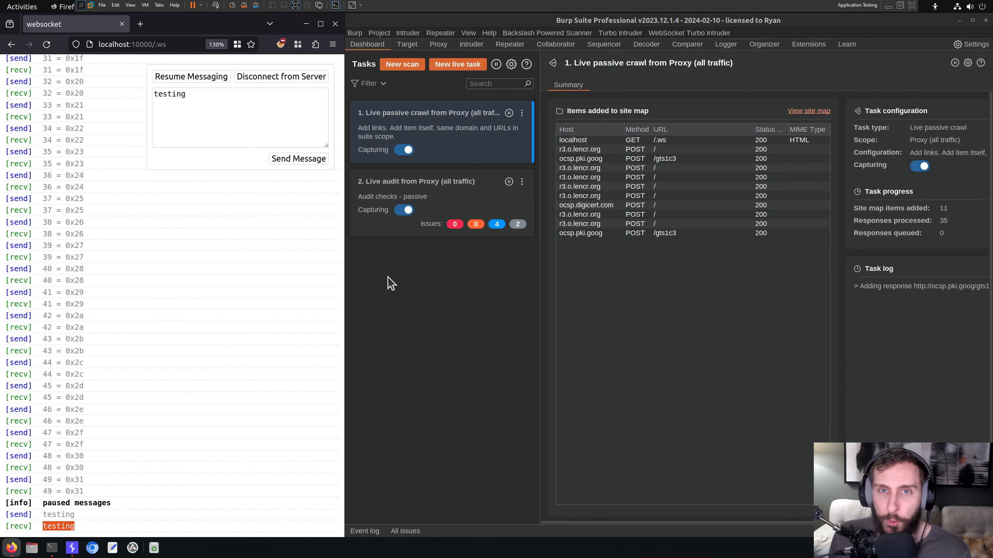
click(438, 44)
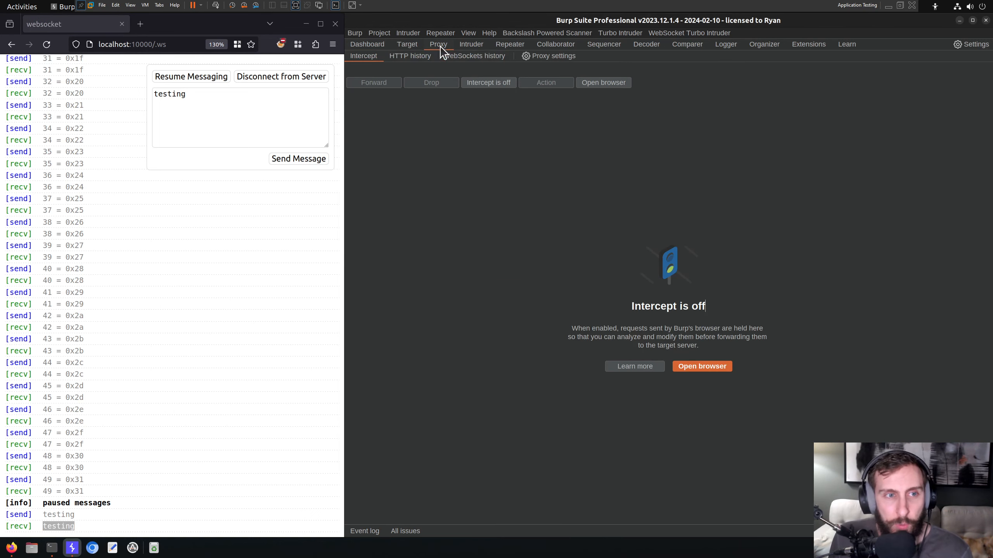
click(551, 56)
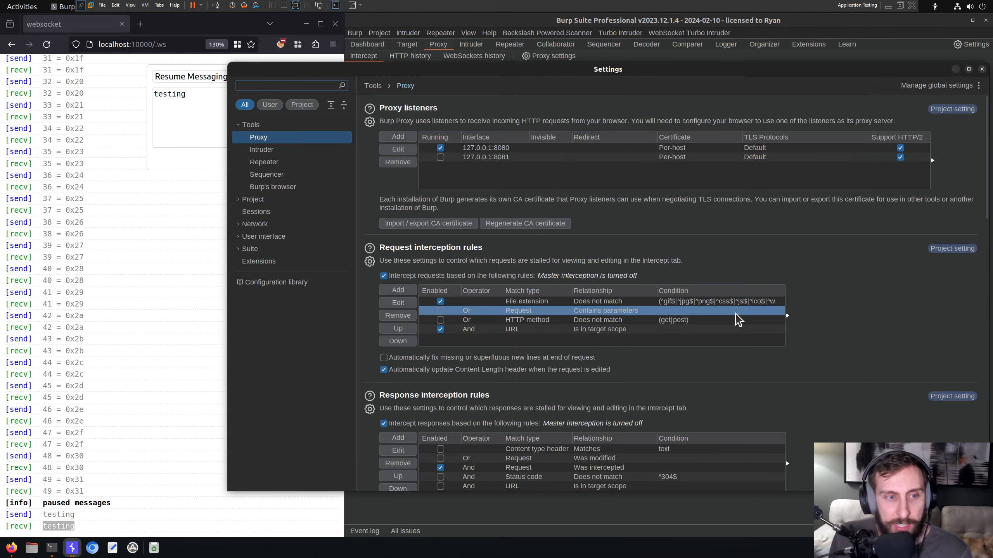
scroll(765, 323, down, 3)
scroll(764, 323, down, 3)
scroll(543, 412, down, 3)
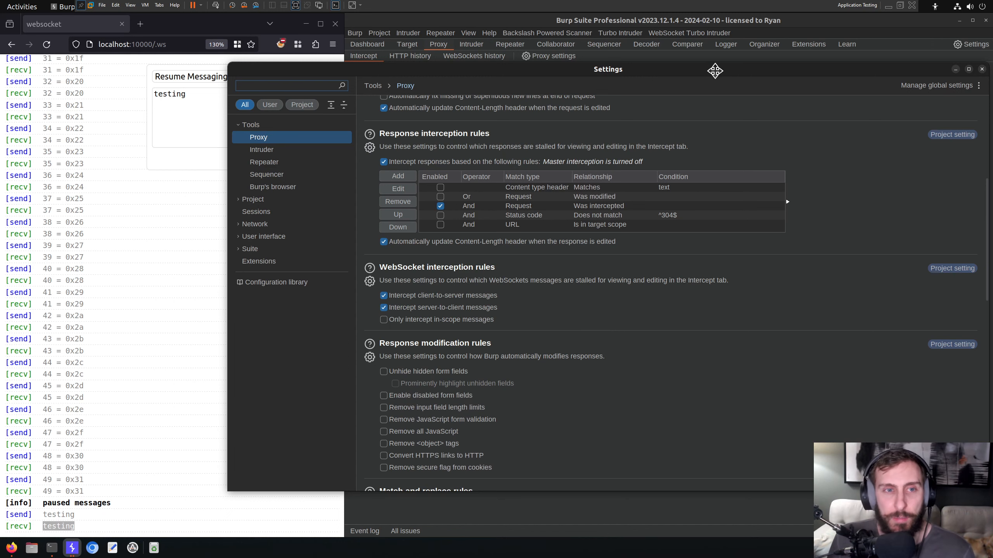
- Close the proxy settings and open the WebSockets history to inspect a logged message to the client
drag(715, 71, 645, 88)
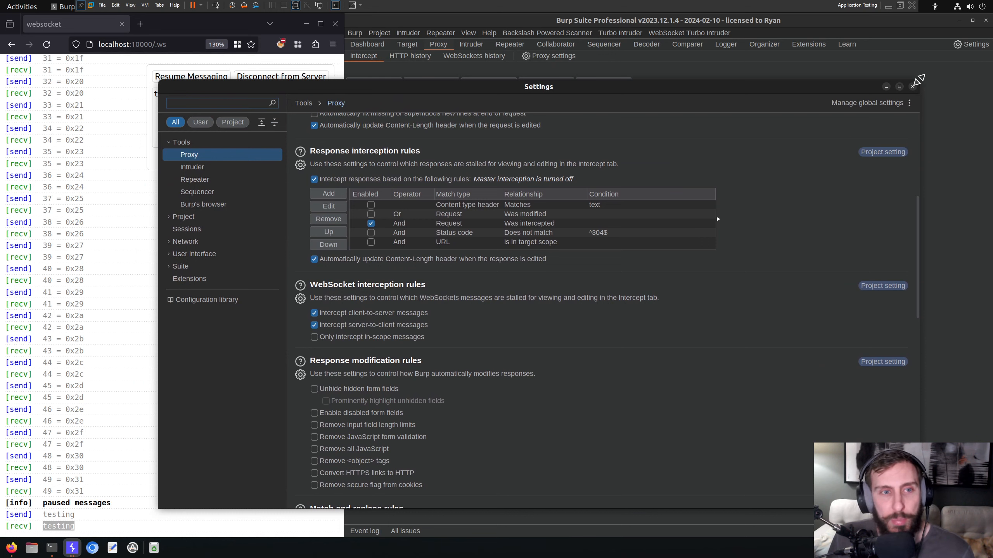
click(912, 86)
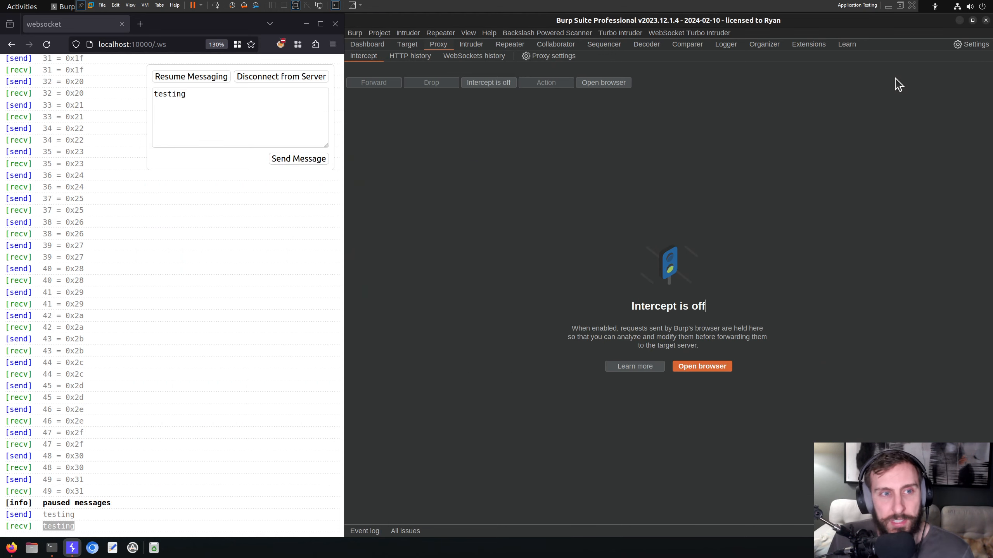
click(485, 57)
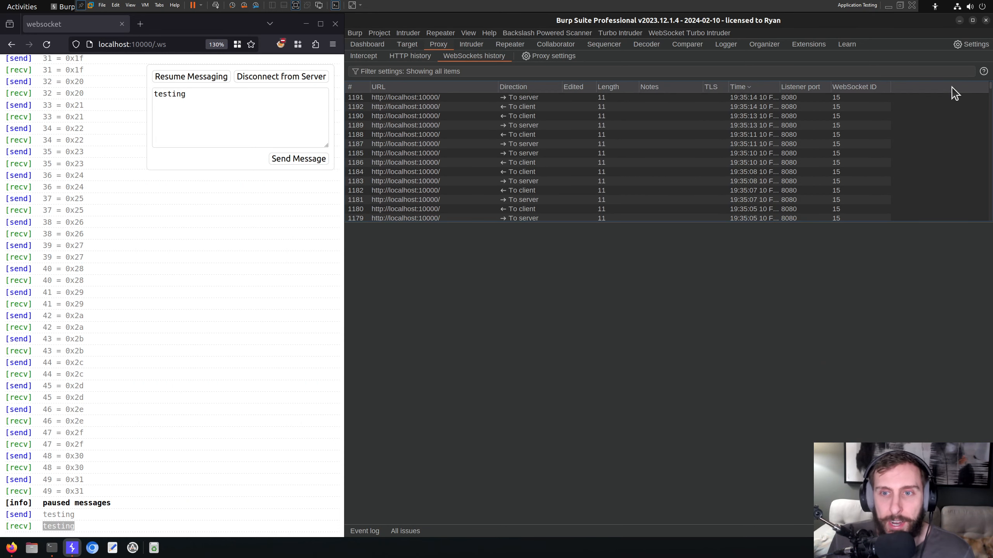
drag(989, 93, 960, 78)
click(883, 107)
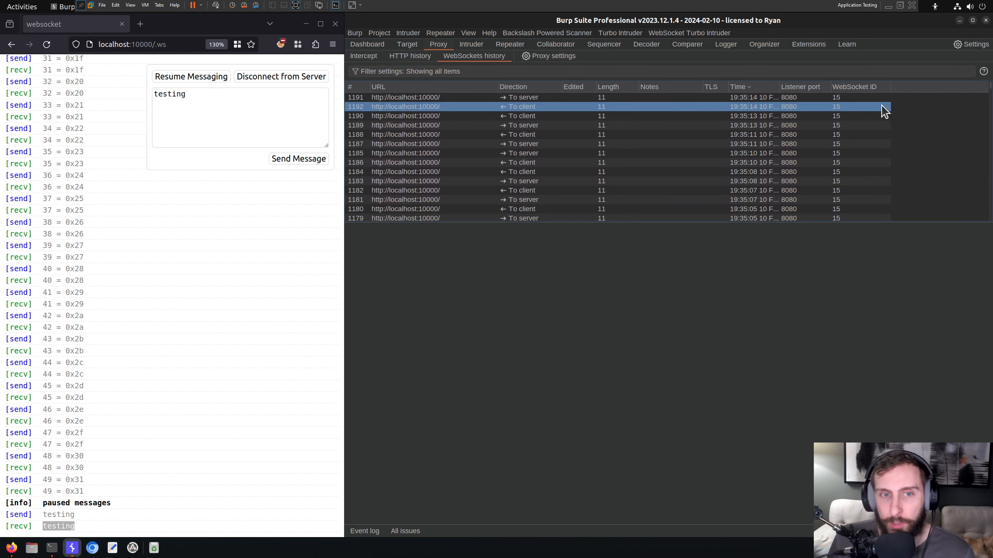
- Check the HTTP history, then examine the to-server and to-client entries in the WebSockets history
click(421, 57)
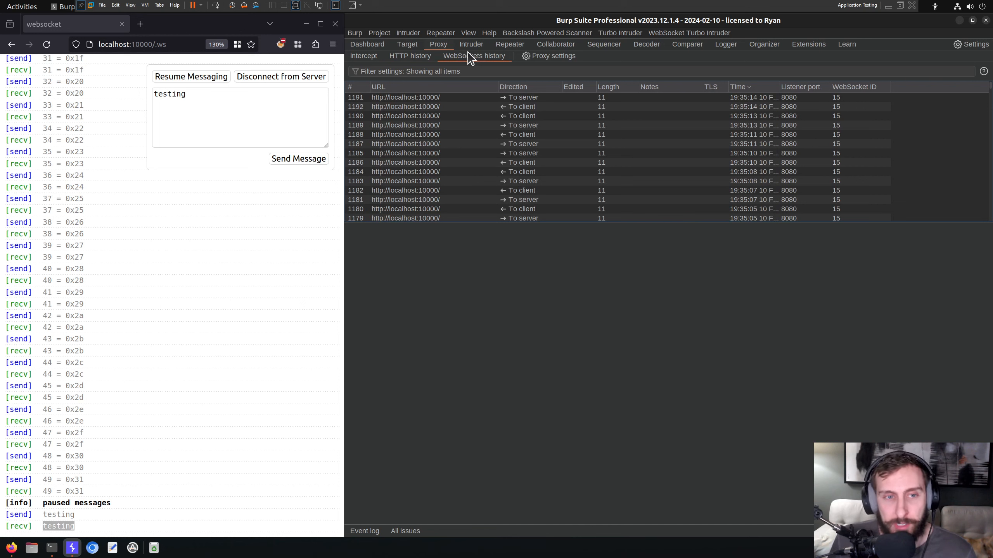
click(421, 162)
click(422, 154)
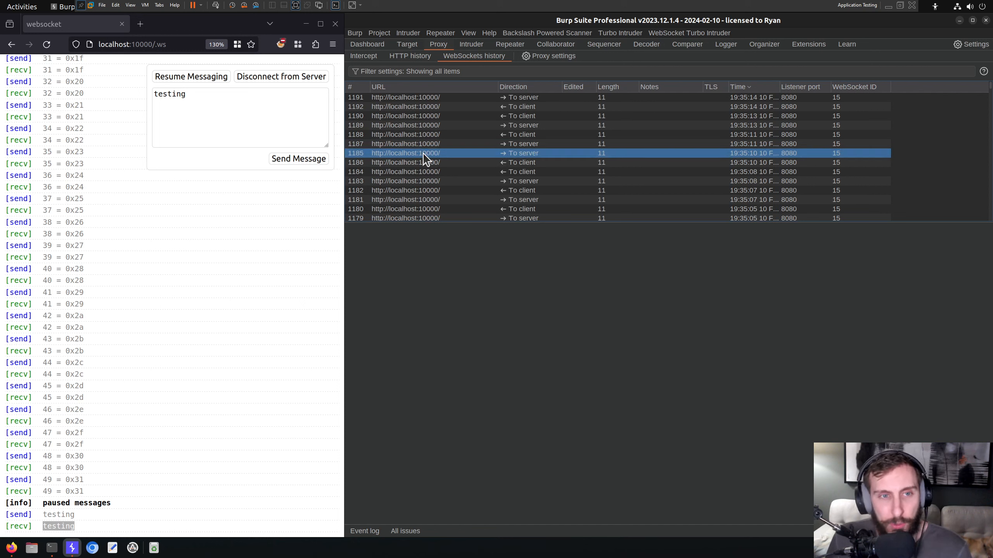
click(454, 126)
click(426, 144)
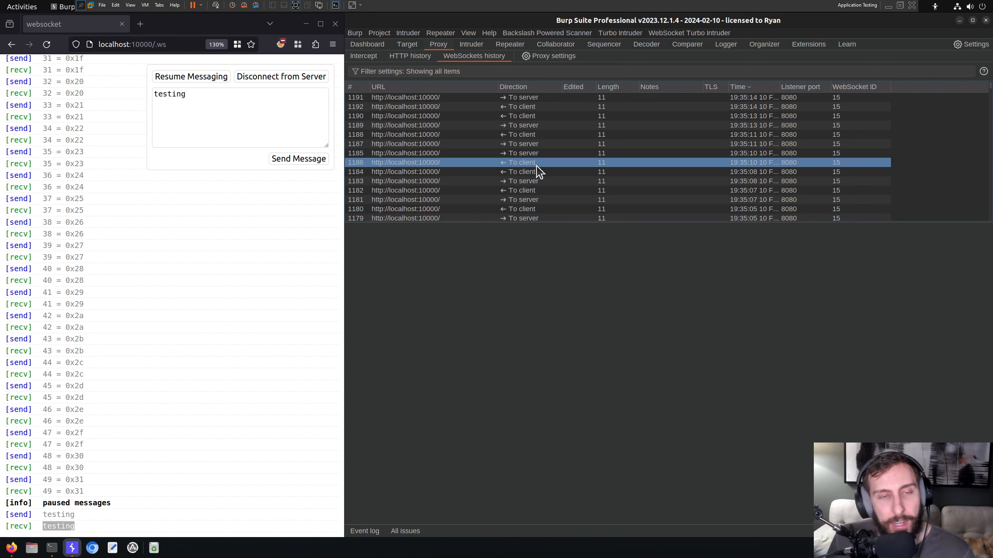
- Look at the Logger's recorded traffic, then return to the proxy's WebSockets history
click(726, 44)
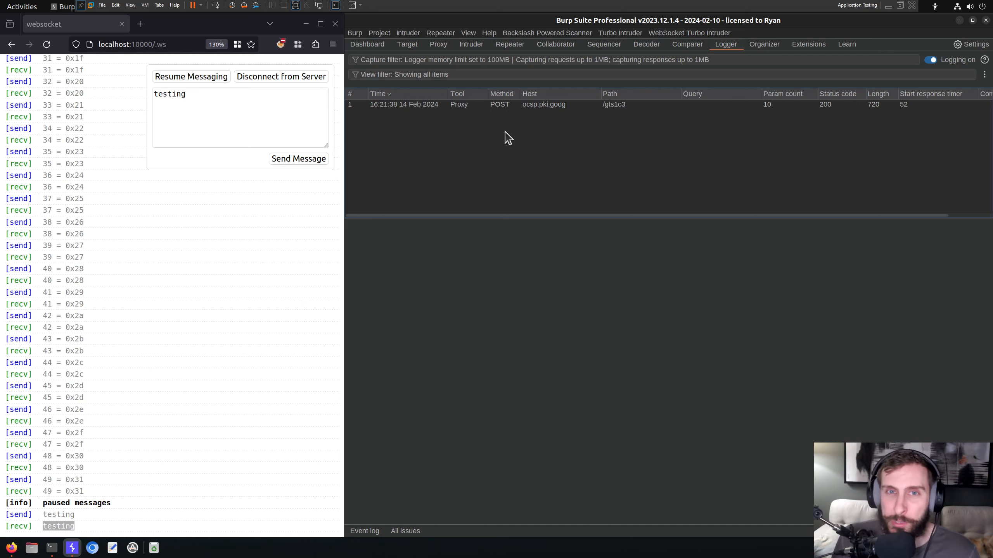
click(438, 44)
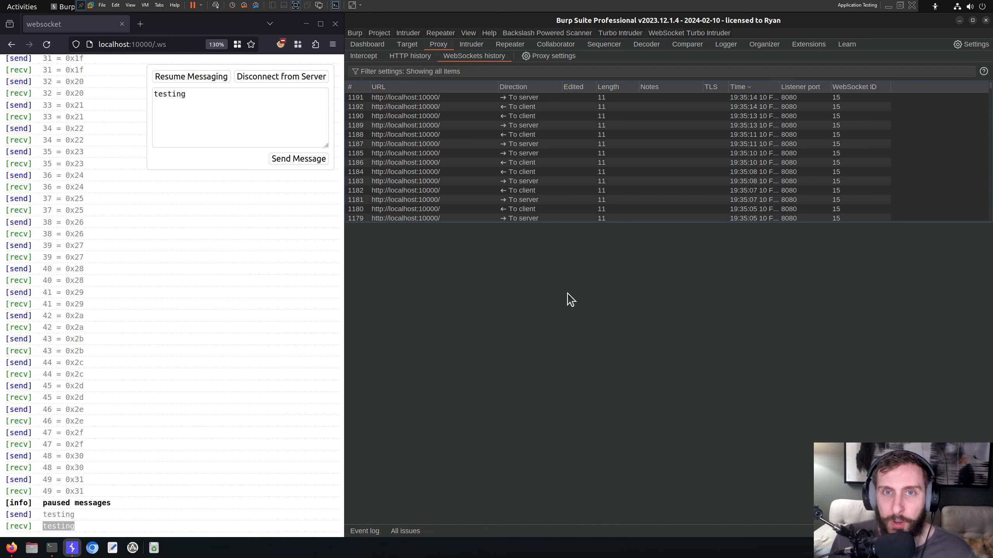
click(576, 218)
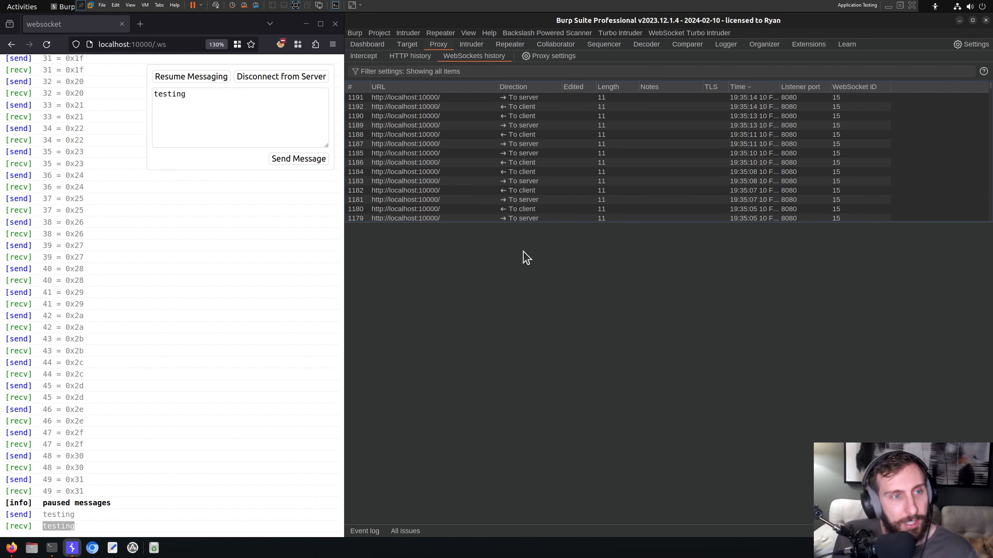
- Turn on proxy interception and test it by reconnecting the browser client to the server, then disconnect the client
click(364, 57)
click(467, 83)
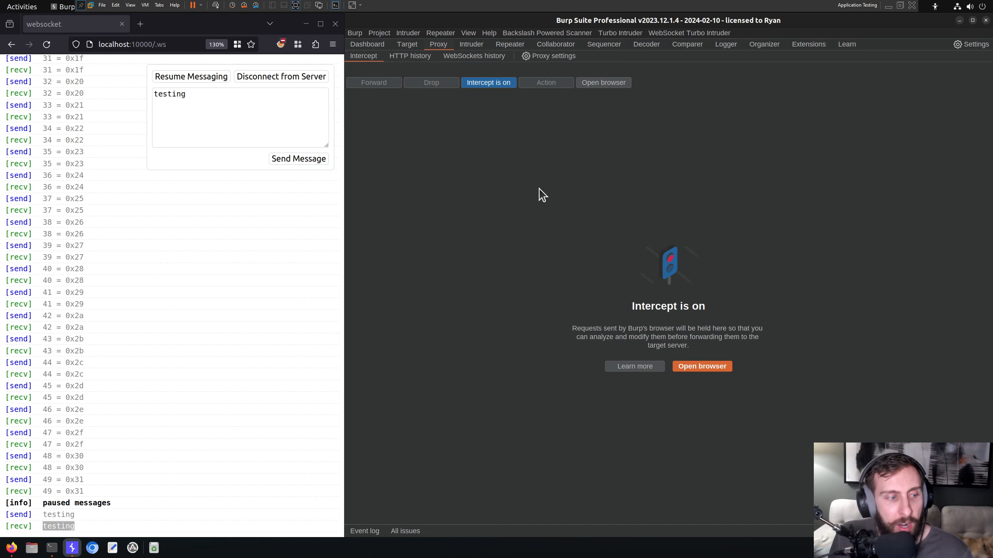
click(282, 78)
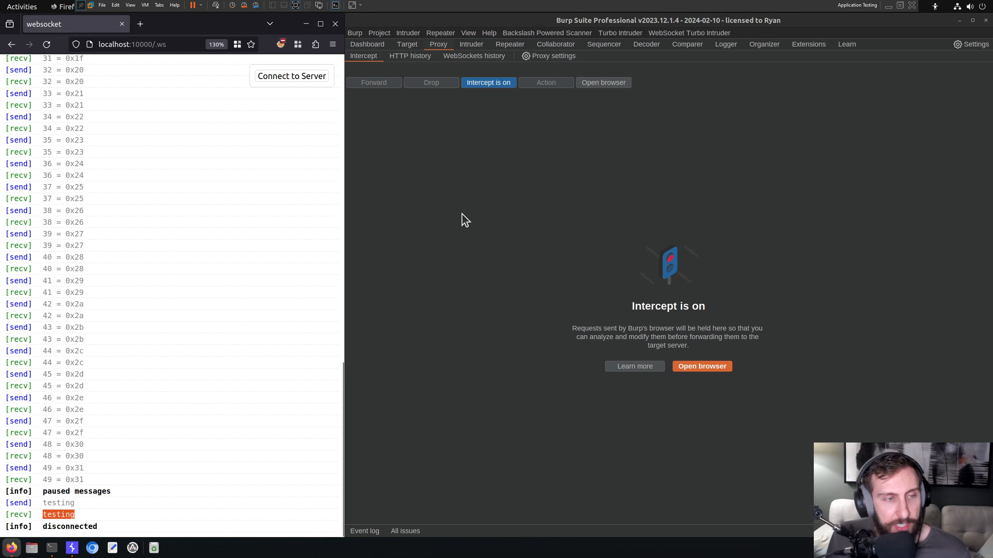
click(307, 78)
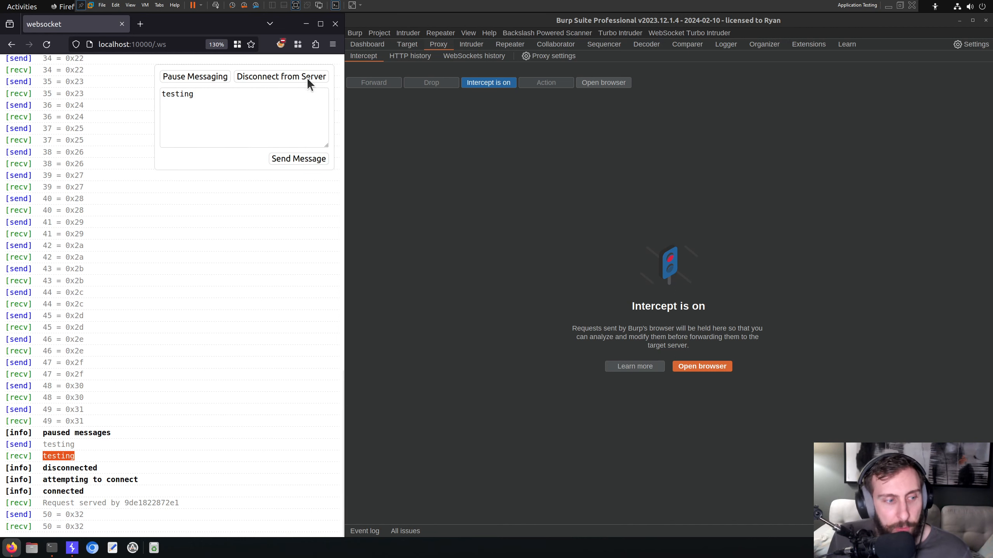
click(279, 77)
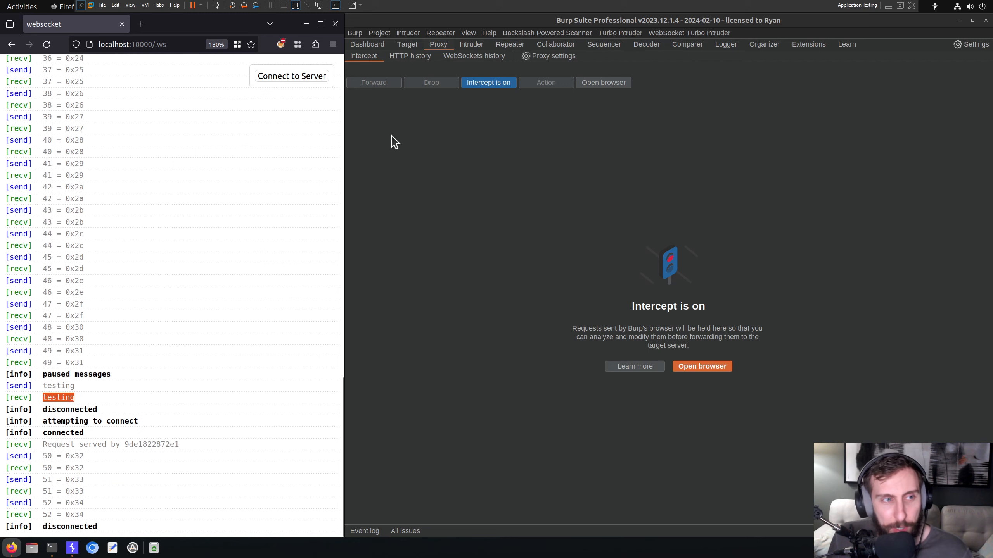
- Route the browser through the "Burp - 8080" proxy in FoxyProxy and connect the client to the server
click(279, 42)
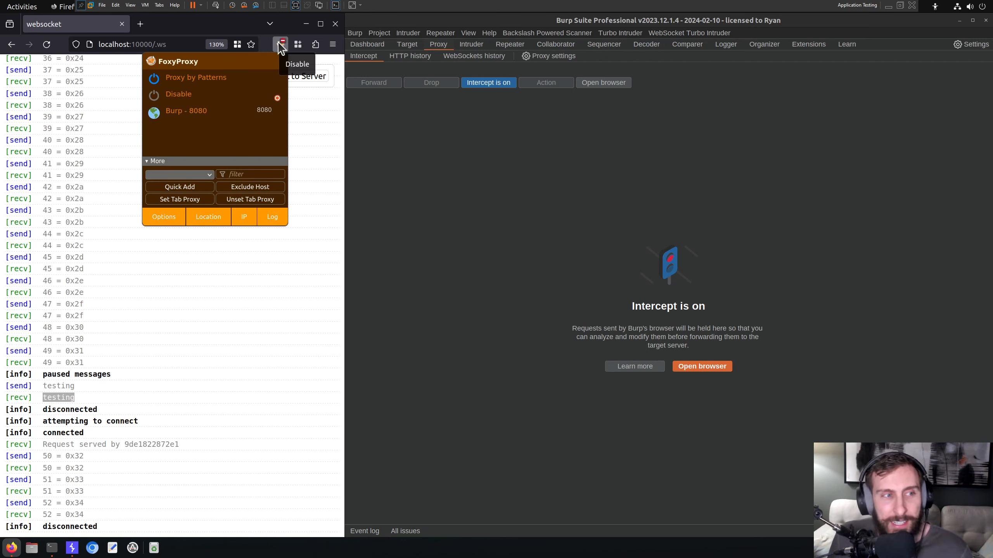
click(208, 115)
click(487, 149)
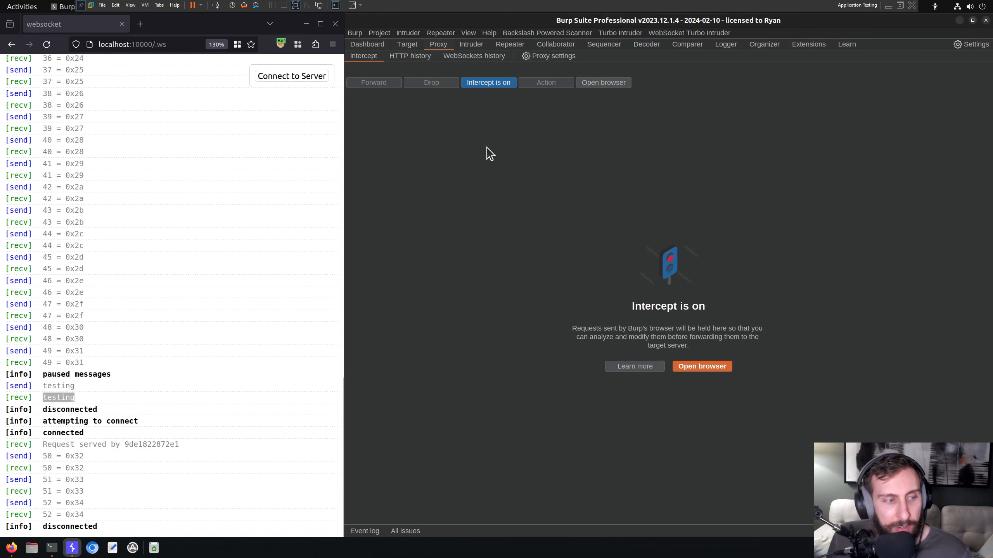
click(295, 75)
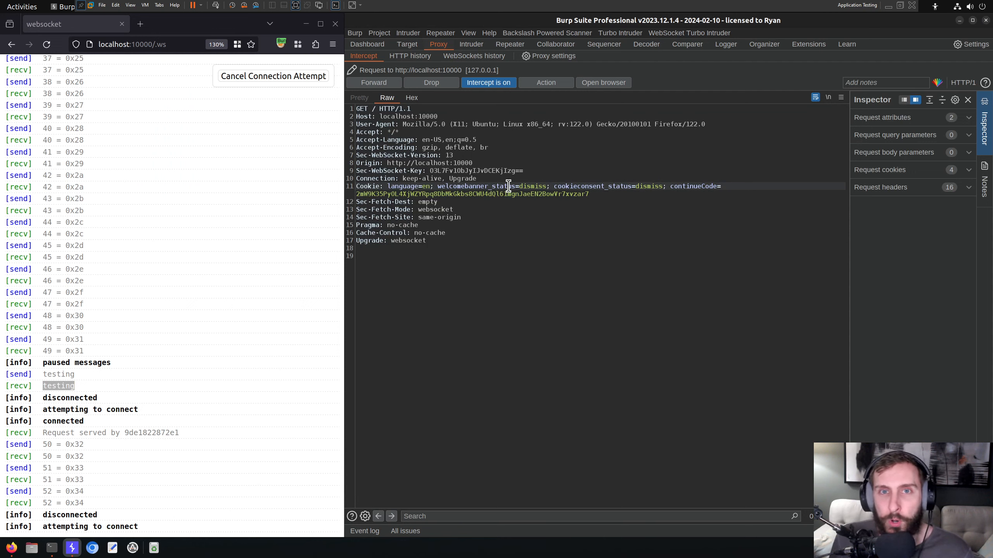
- Examine the Sec-WebSocket-Version, Sec-WebSocket-Key and Upgrade headers in the intercepted handshake request
click(641, 233)
click(641, 274)
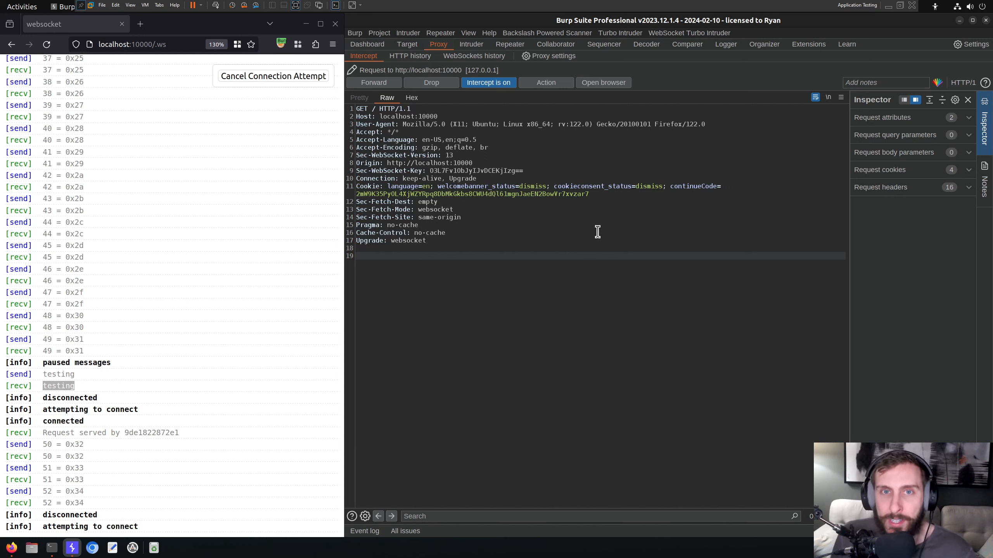
click(491, 156)
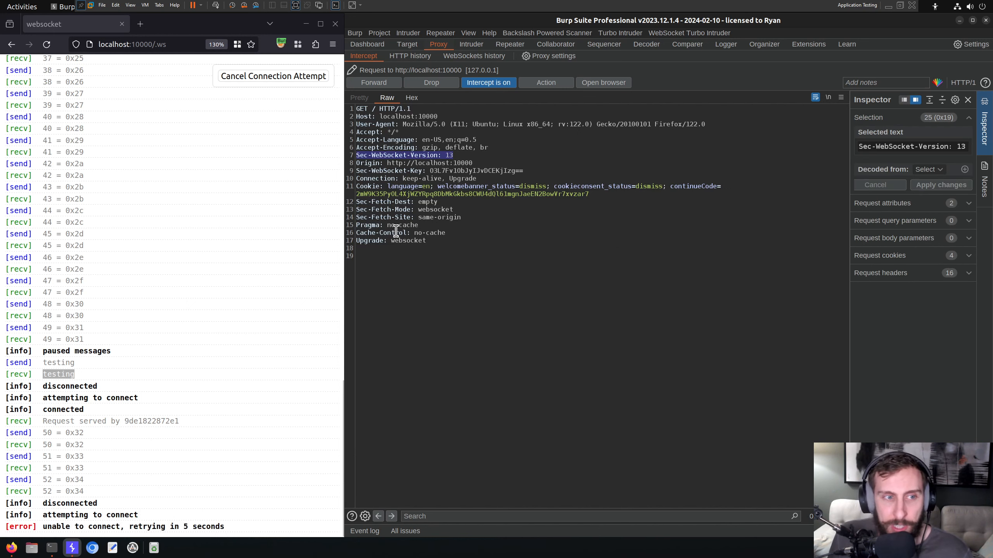
click(537, 171)
drag(537, 171, 355, 172)
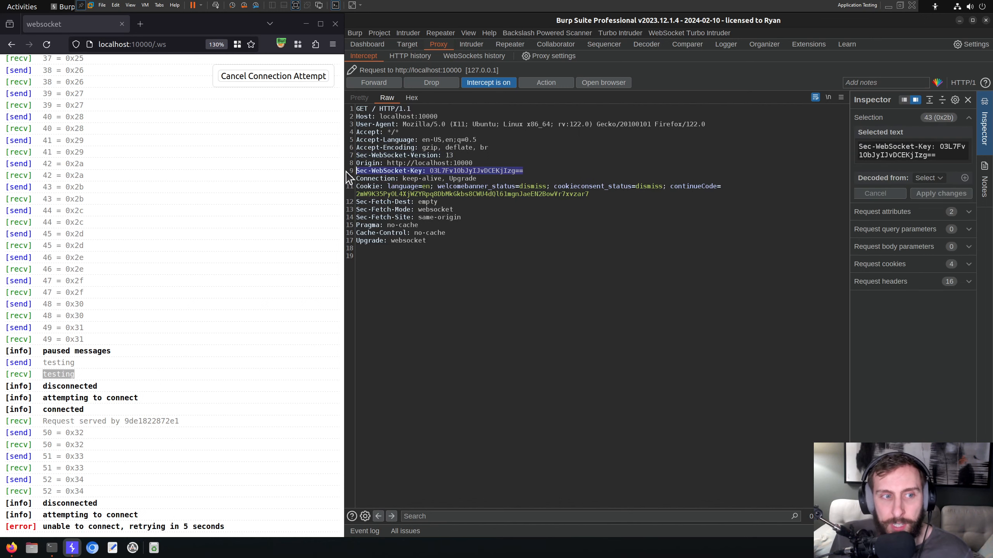
drag(443, 240, 312, 243)
click(512, 290)
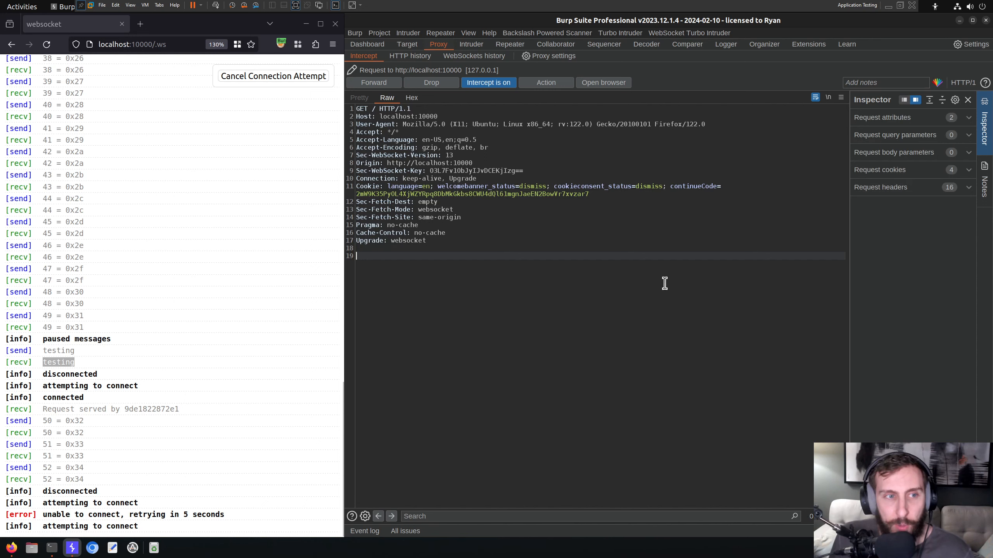
- Forward the intercepted WebSocket handshake requests and the server's 101 Switching Protocols response
click(378, 84)
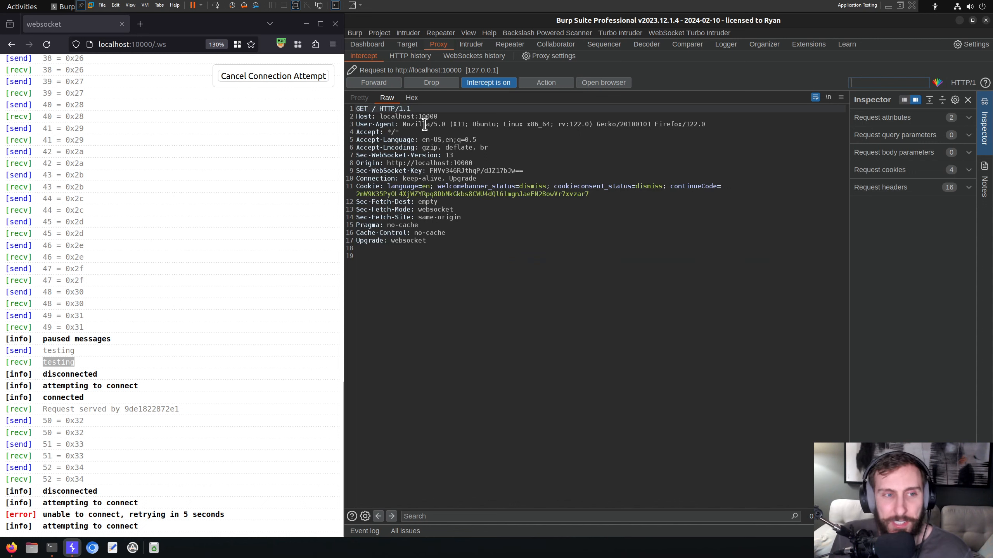
click(368, 83)
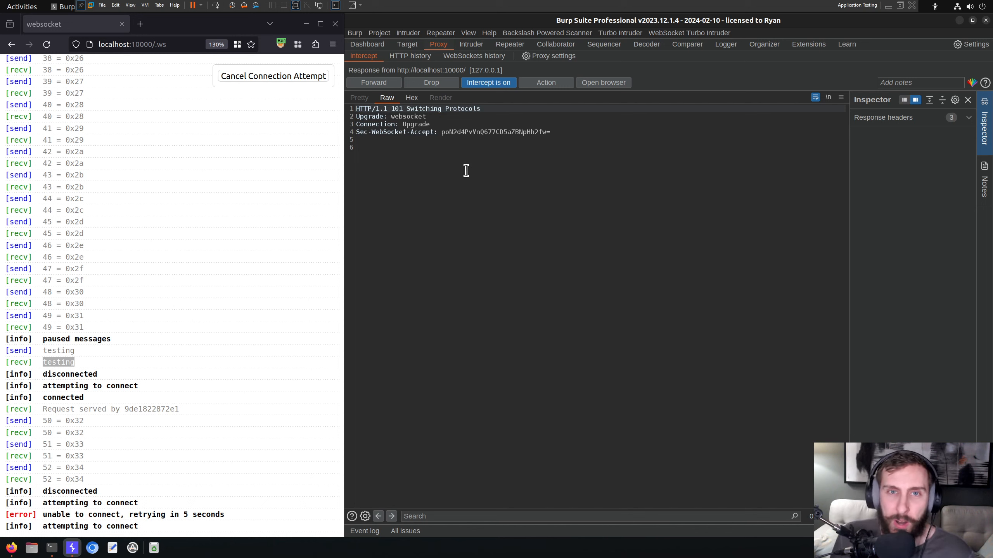
click(458, 140)
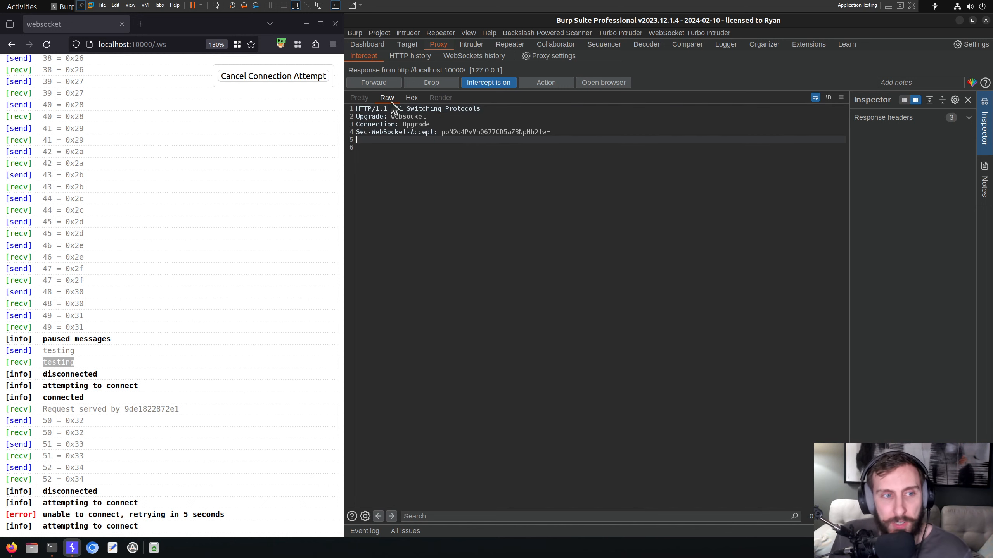
click(369, 83)
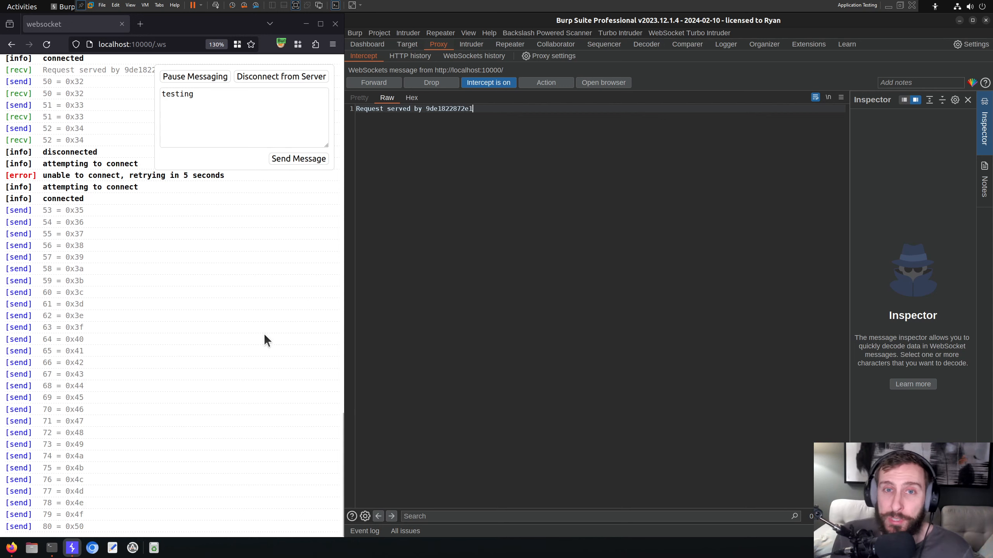
- Forward the server's intercepted "Request served by" message to the browser and check the client log
click(433, 260)
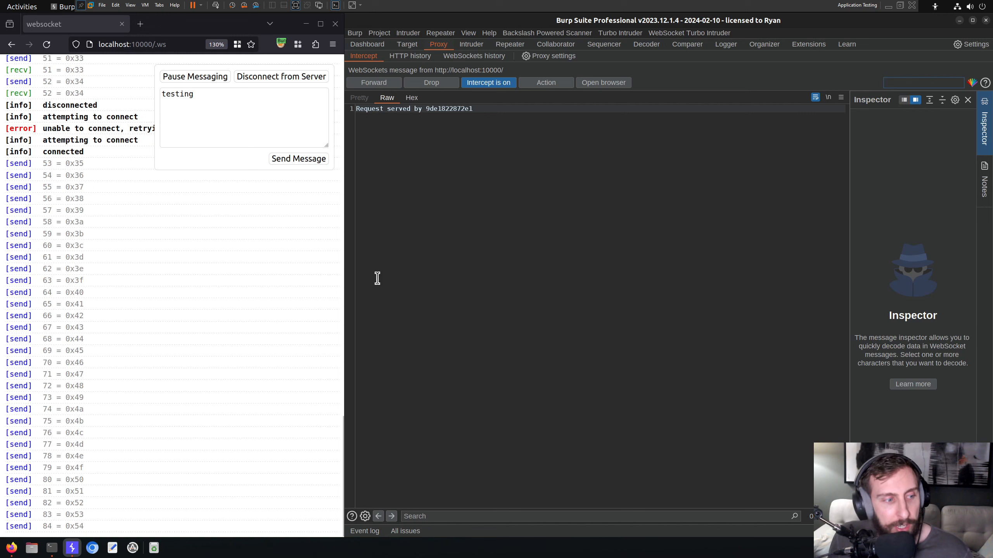
click(375, 83)
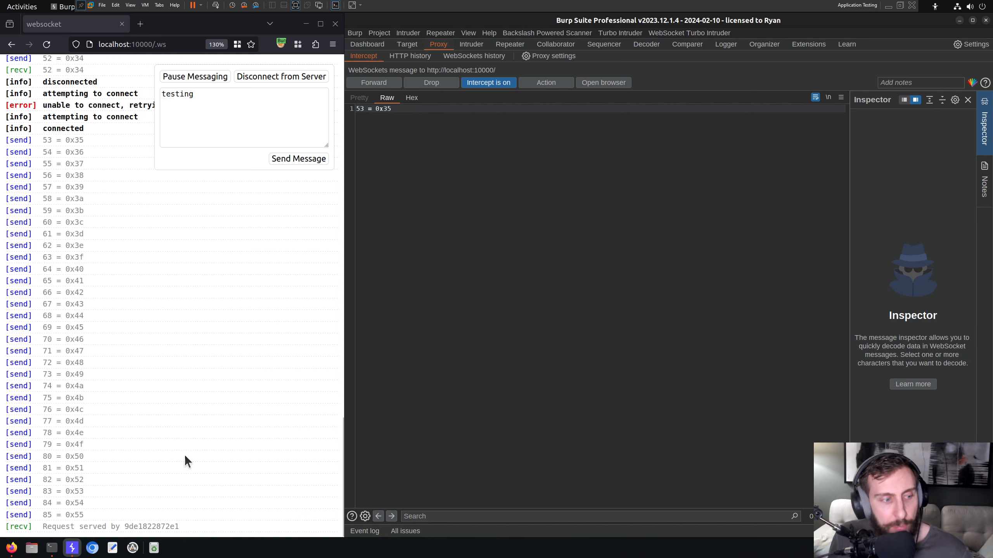
click(186, 510)
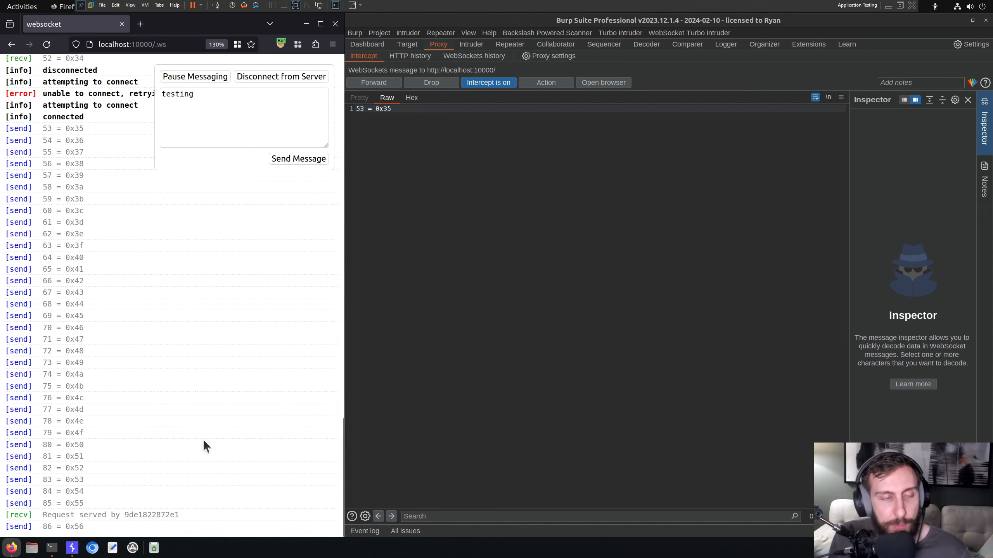
- Forward the queued client and server messages one by one, starting at "53 = 0x35" and stopping at the server's "70 = 0x46"
click(436, 263)
click(375, 83)
click(374, 83)
click(374, 83)
click(383, 86)
click(384, 86)
click(383, 86)
click(375, 83)
click(375, 83)
click(374, 83)
click(375, 83)
click(374, 83)
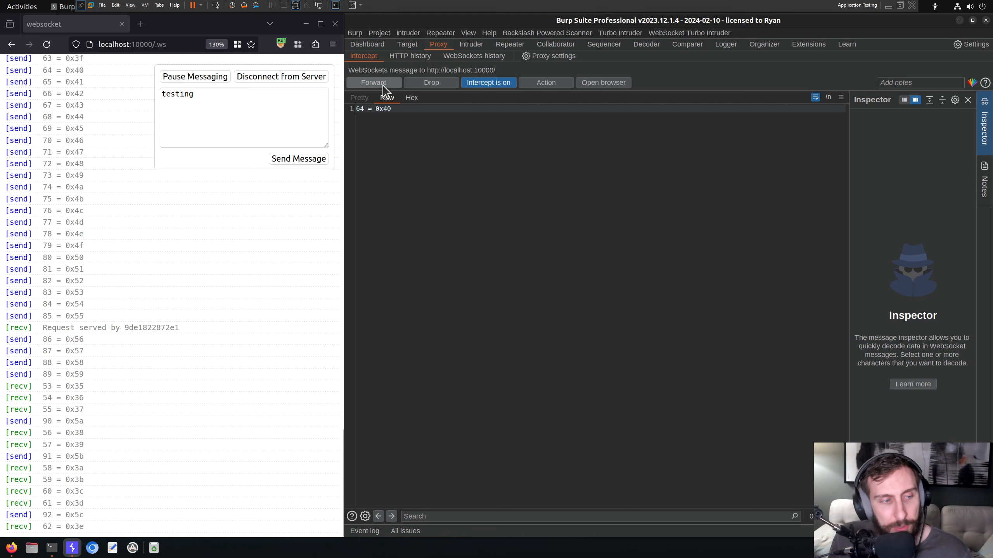
click(382, 84)
click(381, 84)
click(381, 84)
click(381, 83)
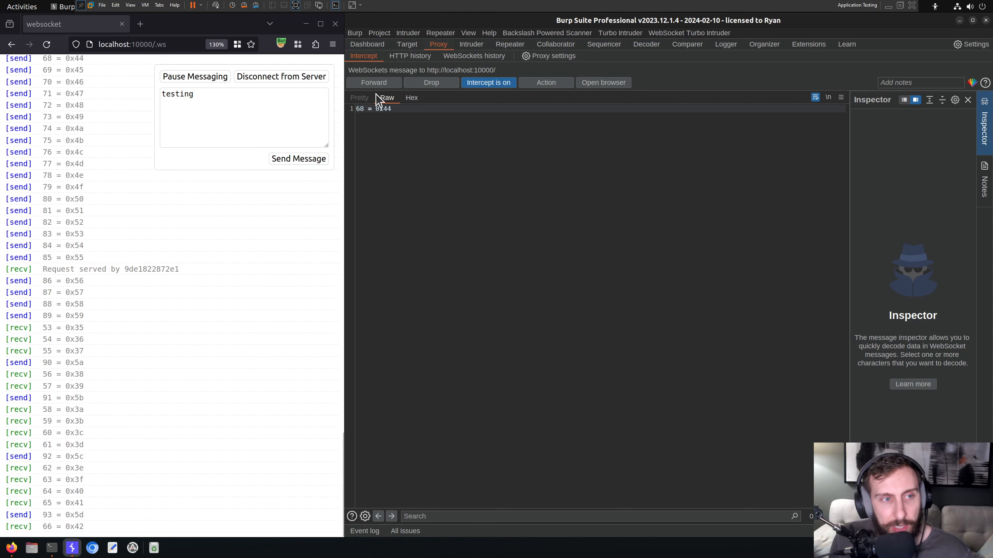
click(374, 84)
click(375, 83)
click(374, 83)
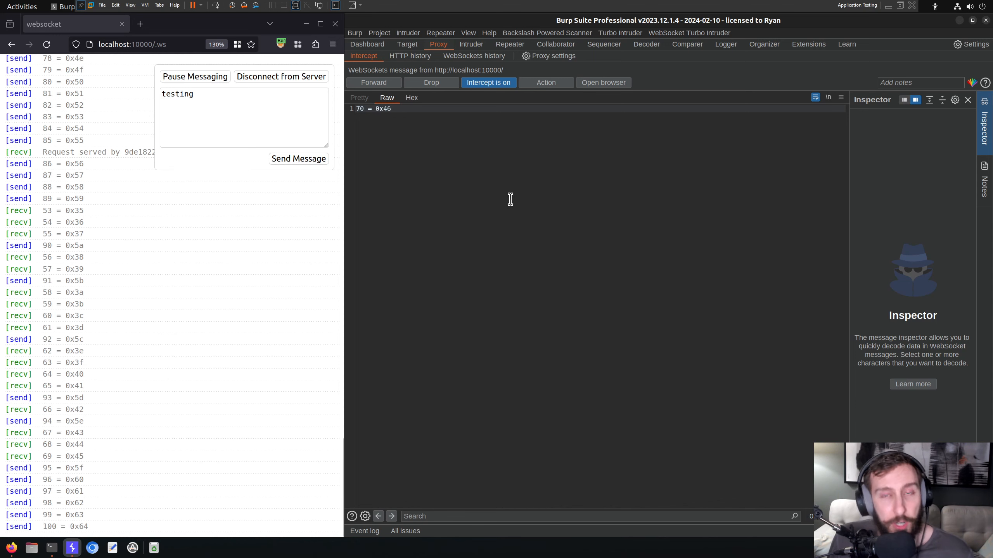
- Forward the server's "70 = 0x46" message and send the intercepted client message "72 = 0x48" to Repeater
right_click(483, 140)
click(428, 117)
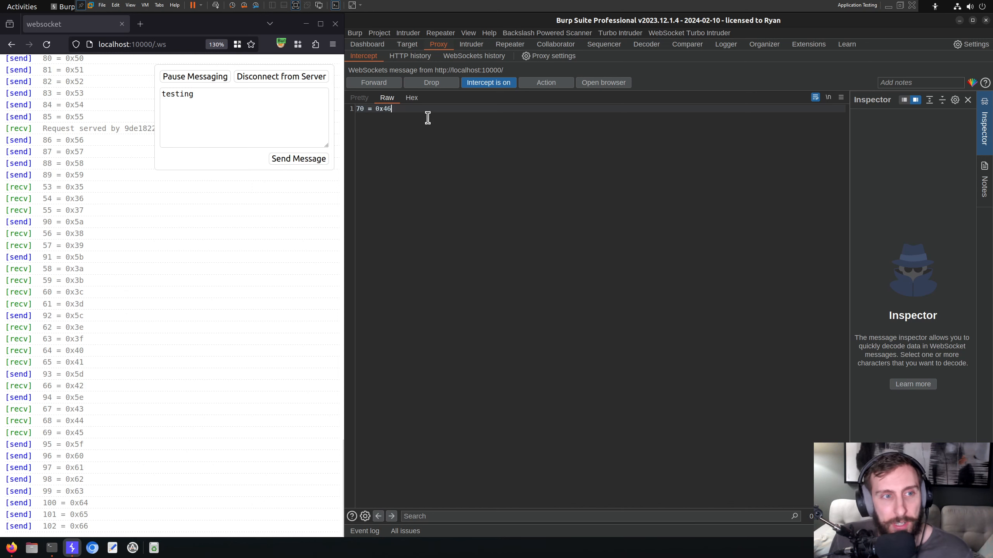
click(371, 83)
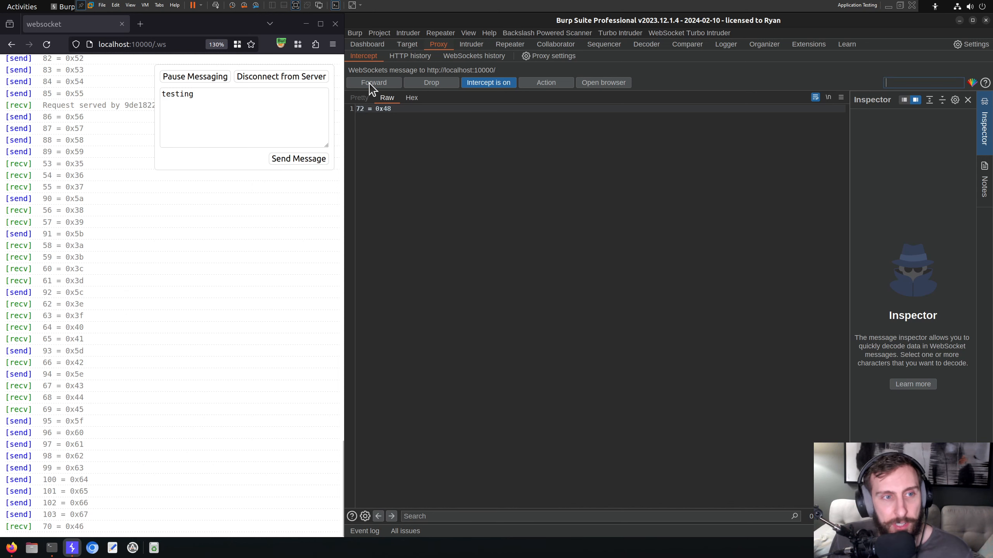
right_click(445, 147)
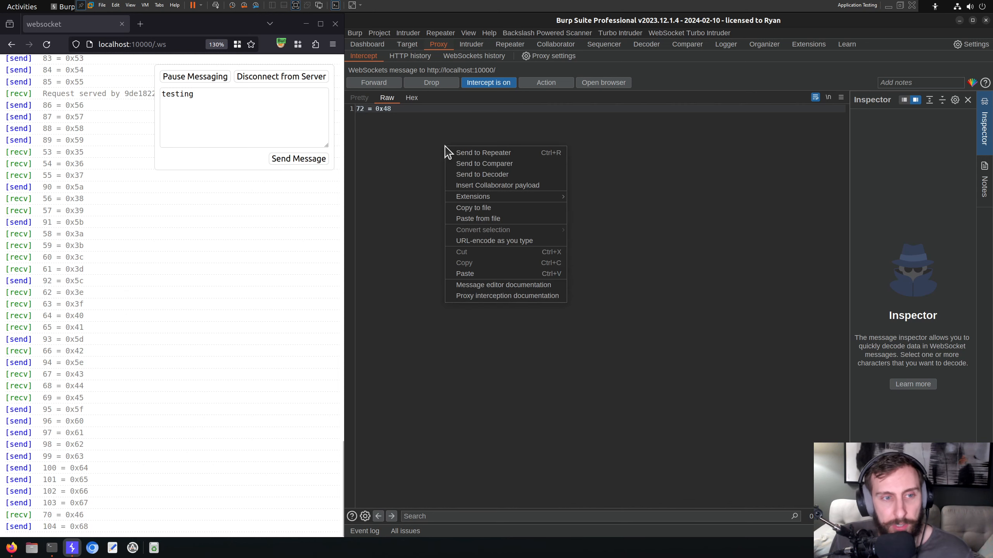
click(477, 154)
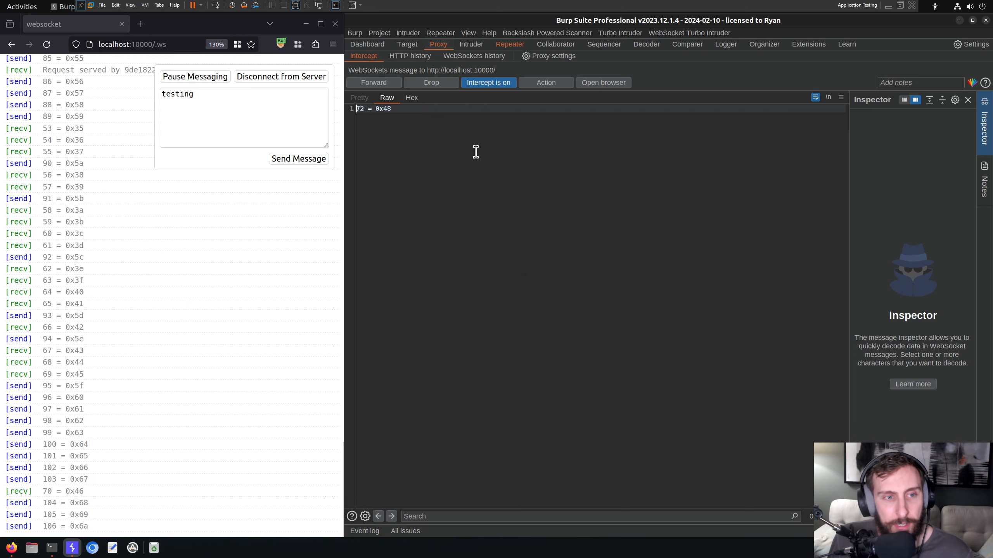
- Turn off proxy interception so the queued WebSocket messages flow through
right_click(477, 152)
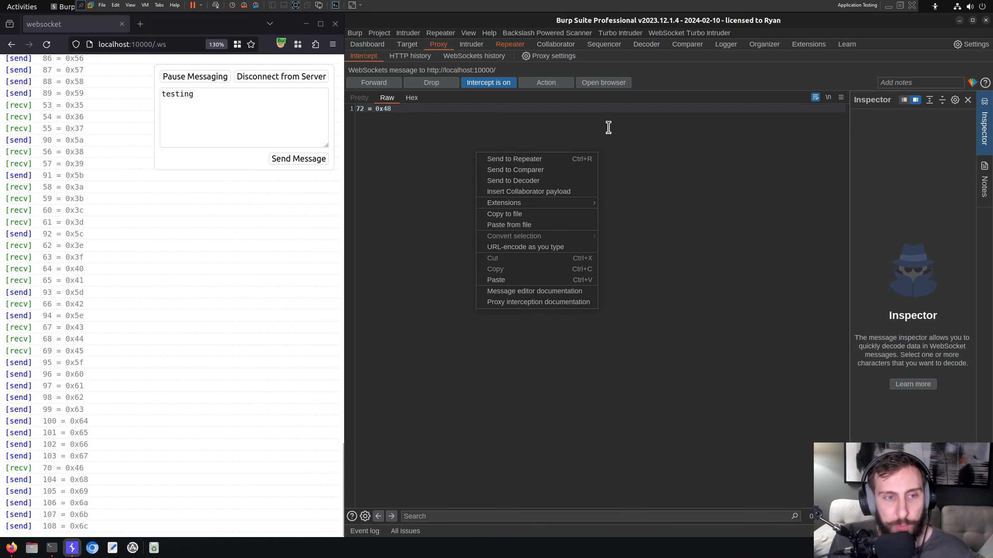
click(671, 137)
click(496, 84)
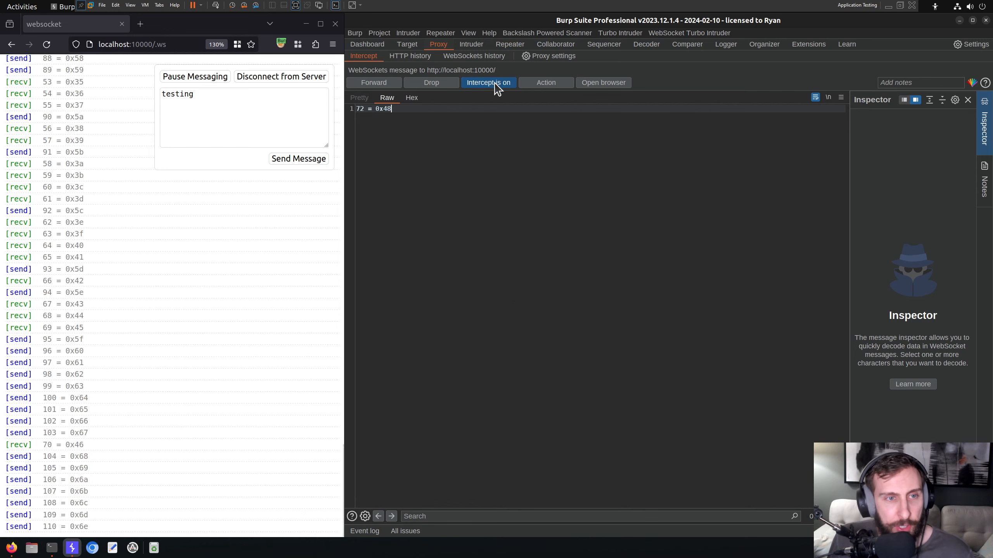
- Open the "72 = 0x48" WebSocket message in Repeater and widen the Burp Suite window
click(510, 44)
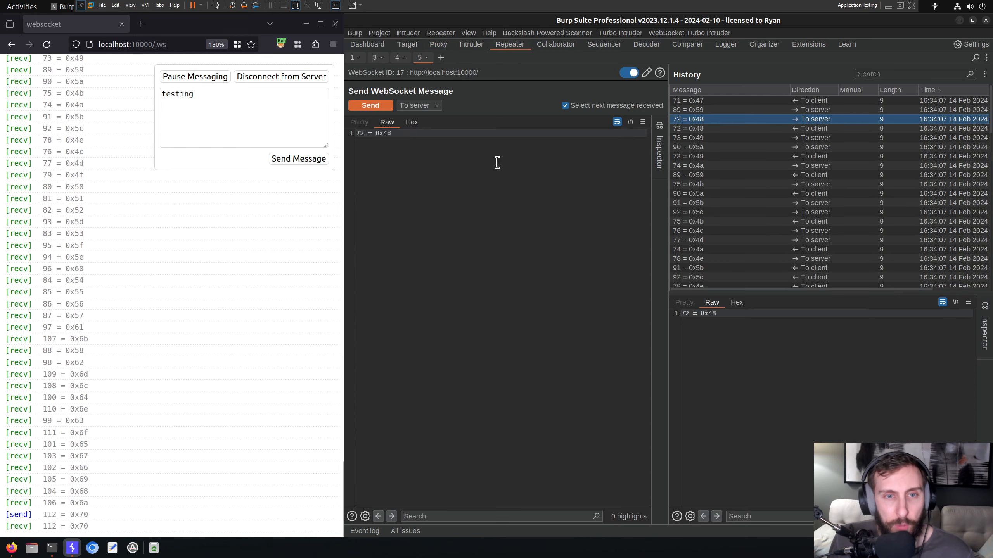
drag(347, 171, 251, 172)
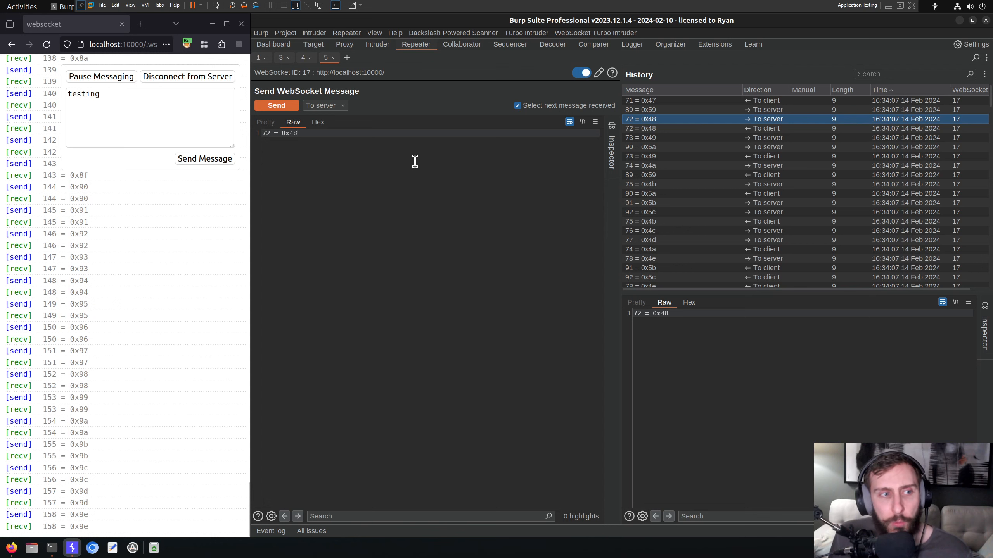
drag(297, 133, 268, 135)
click(414, 203)
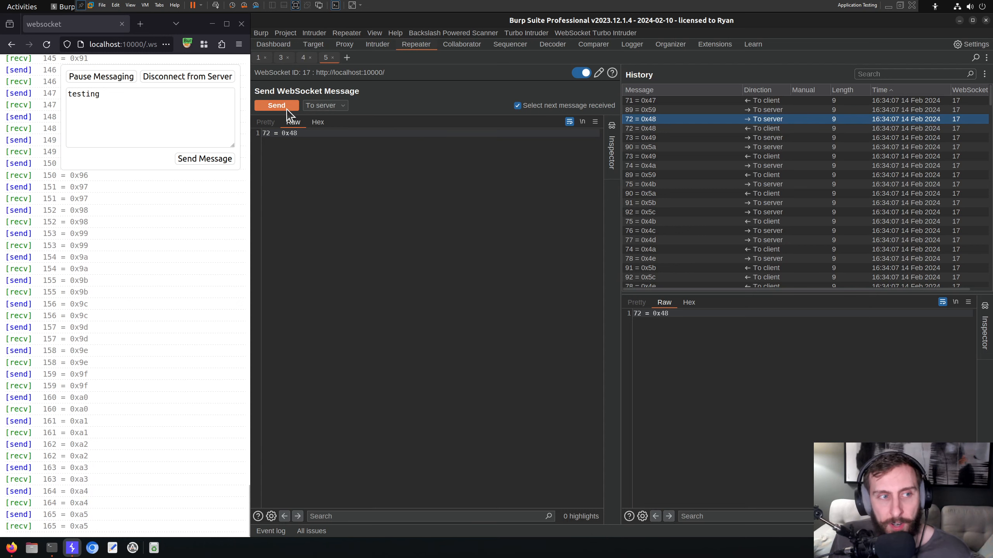
- Set the Repeater message direction to "To client" and replace the message text with "testing"
click(328, 106)
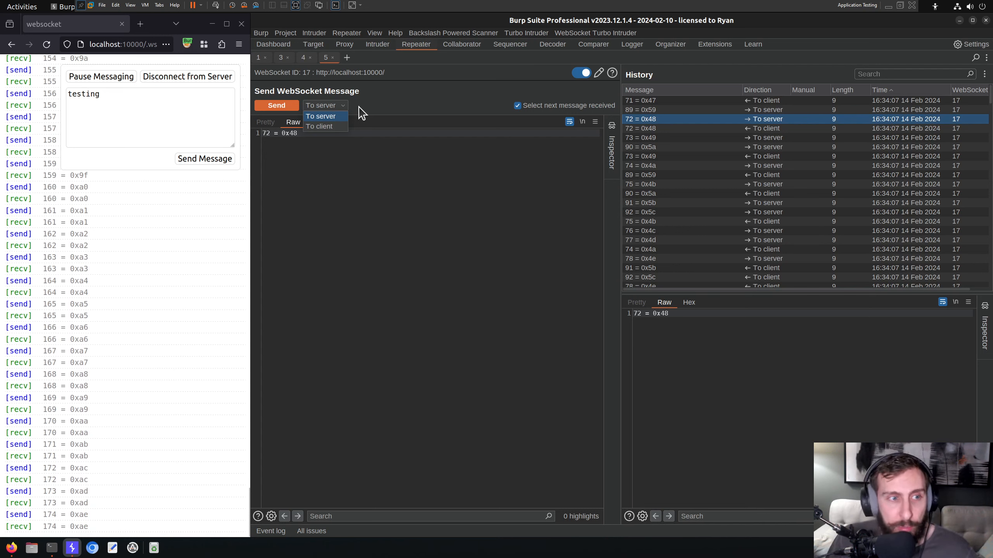
click(321, 127)
triple_click(348, 133)
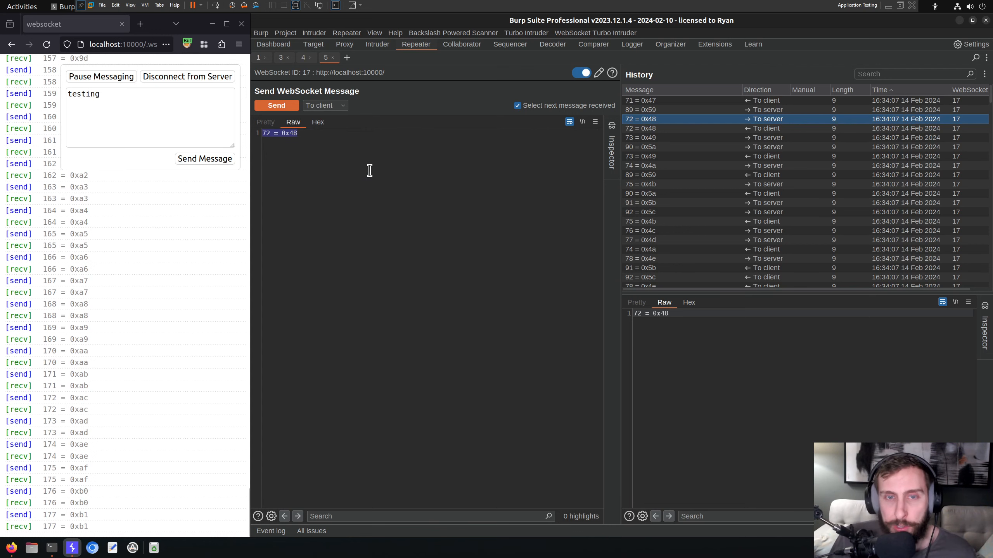
text(testing)
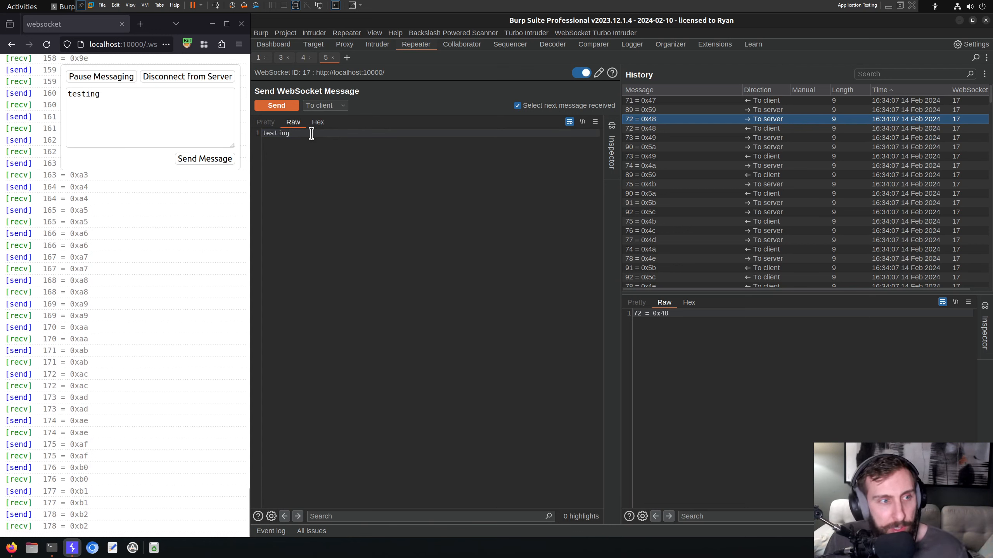
- Send the "testing" message to the client eight times and check the browser's message log
click(278, 104)
click(279, 104)
click(278, 104)
click(279, 104)
click(278, 104)
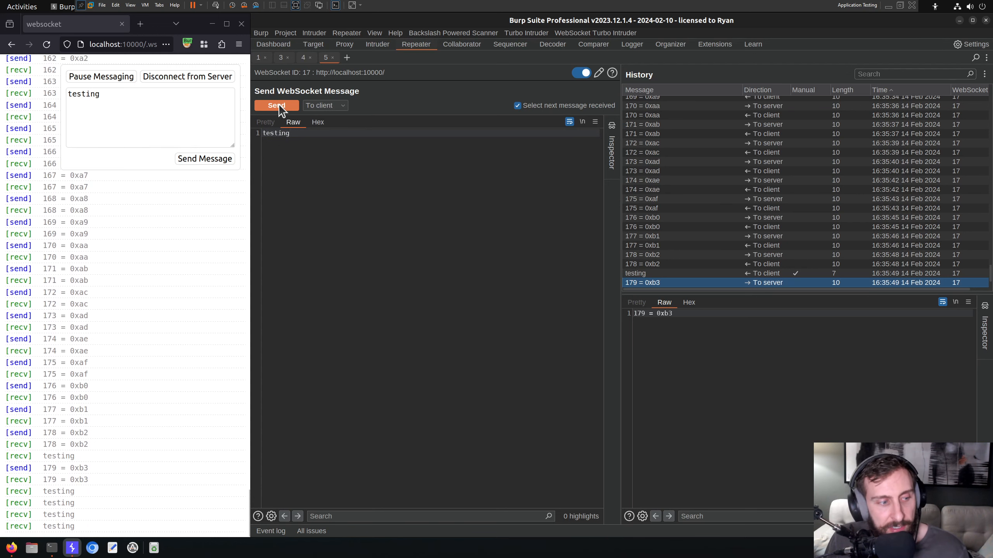
click(279, 104)
click(279, 103)
click(279, 104)
click(68, 514)
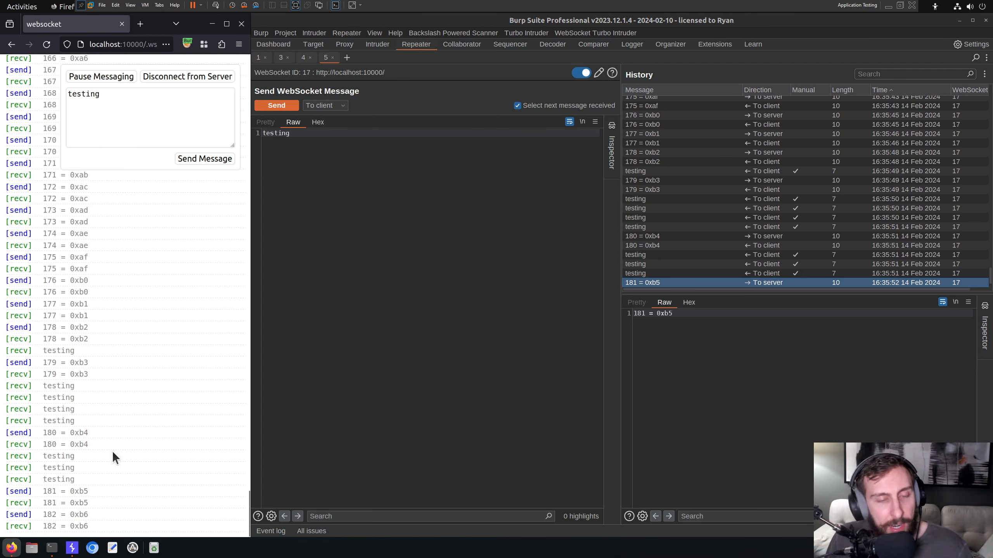
click(355, 351)
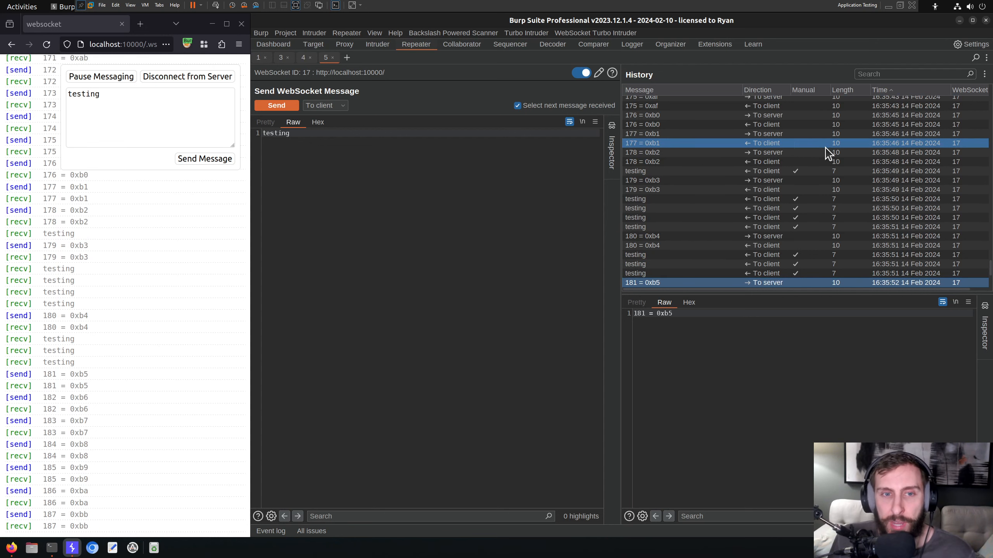
- Sort Repeater's WebSocket history by time, newest first, and inspect recent messages along with the WebSocket ID column
scroll(825, 184, up, 6)
scroll(842, 155, up, 3)
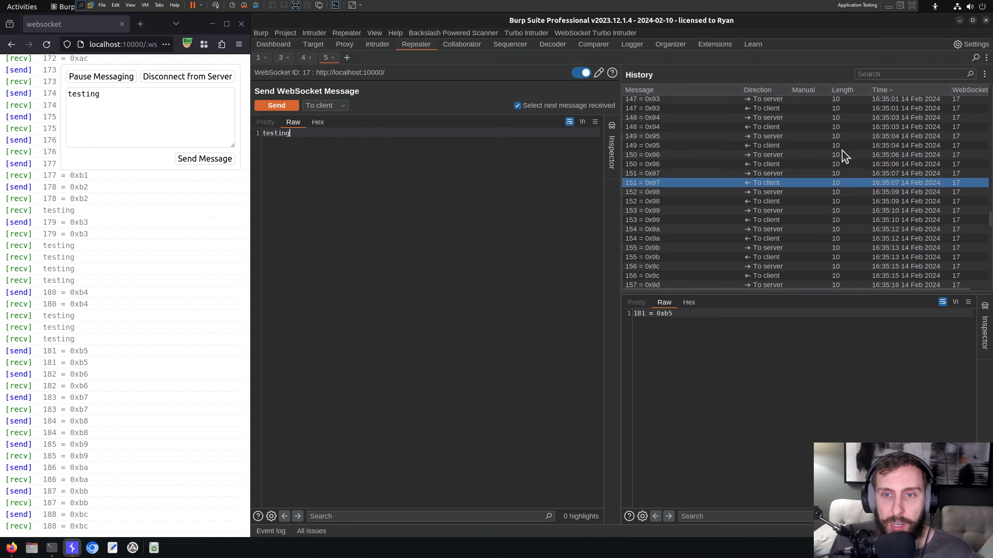
click(886, 90)
scroll(842, 155, up, 8)
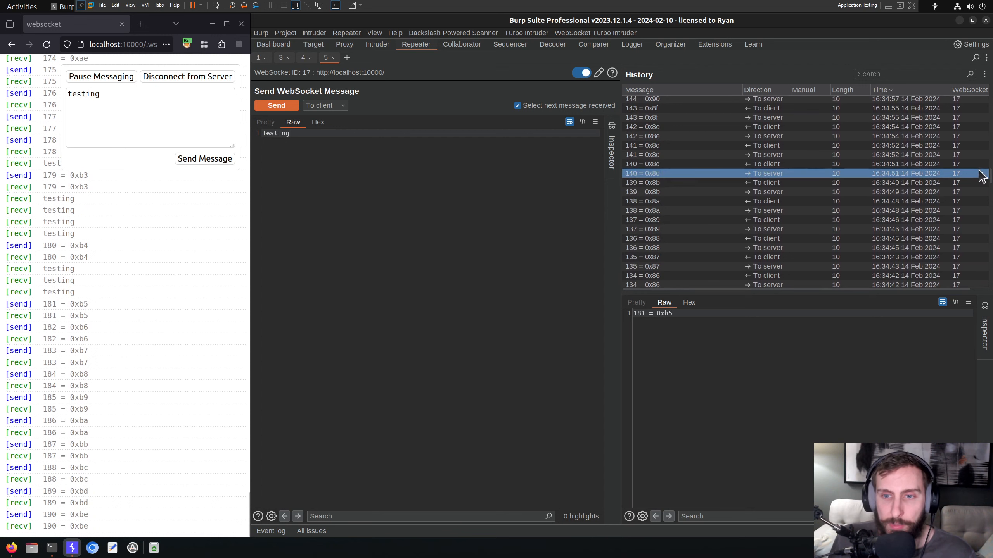
drag(990, 176, 986, 94)
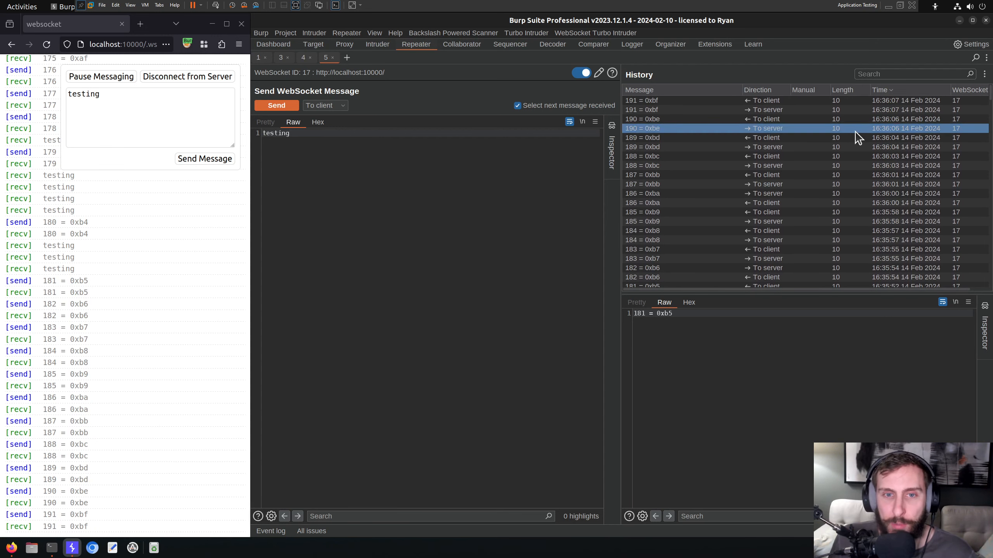
click(802, 103)
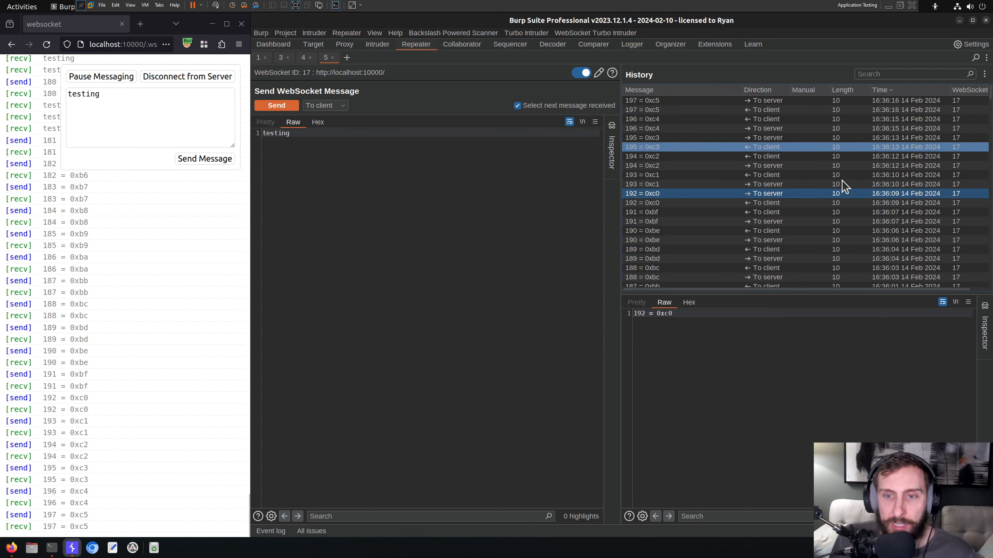
drag(853, 291, 896, 292)
click(946, 137)
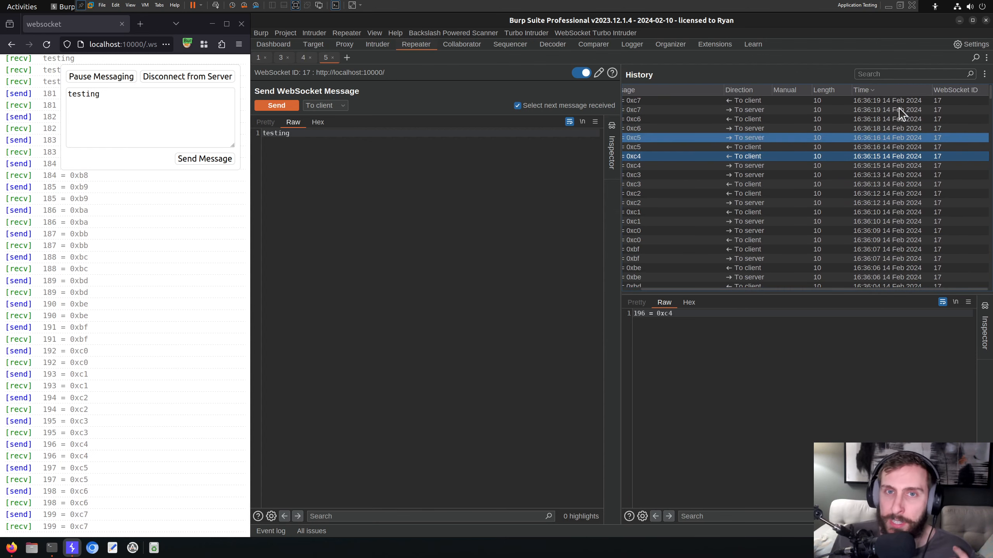
- Open the proxy's WebSockets history and examine its oldest entries and their WebSocket IDs
click(344, 44)
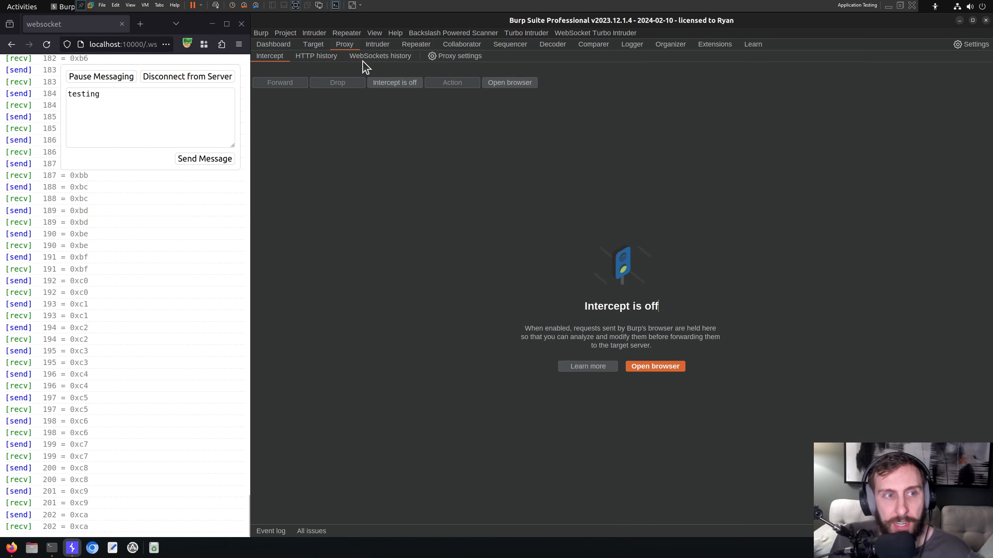
click(367, 58)
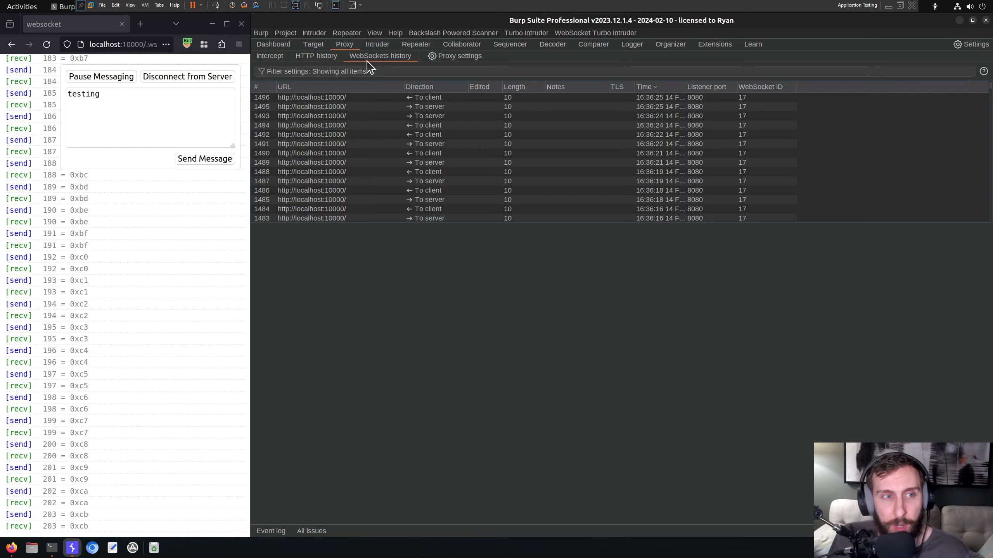
click(492, 101)
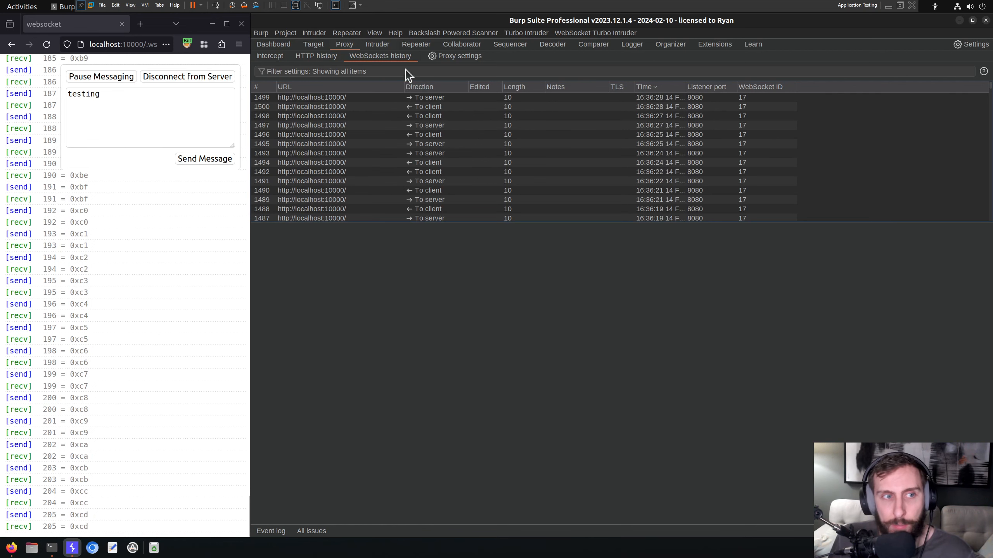
drag(991, 90, 970, 237)
click(787, 217)
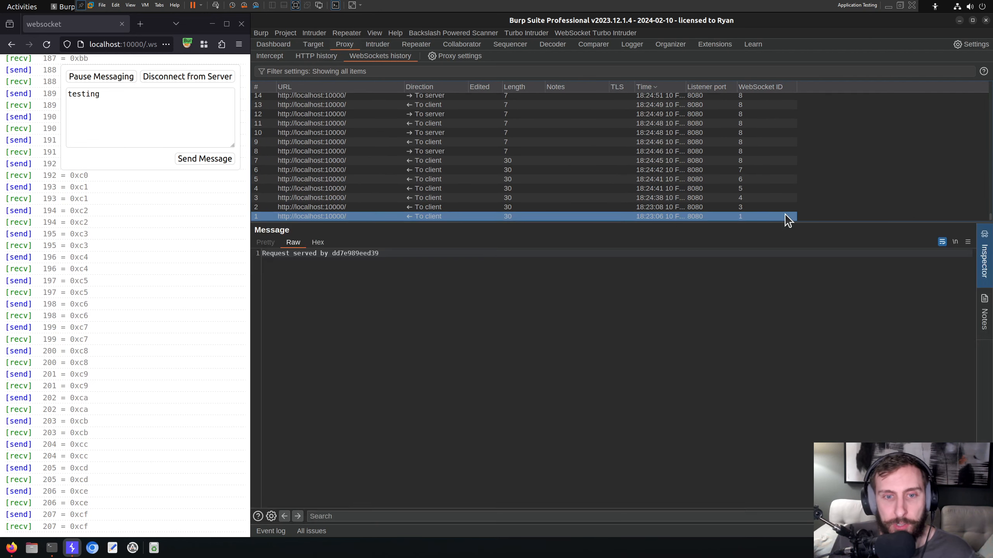
shift+click(777, 207)
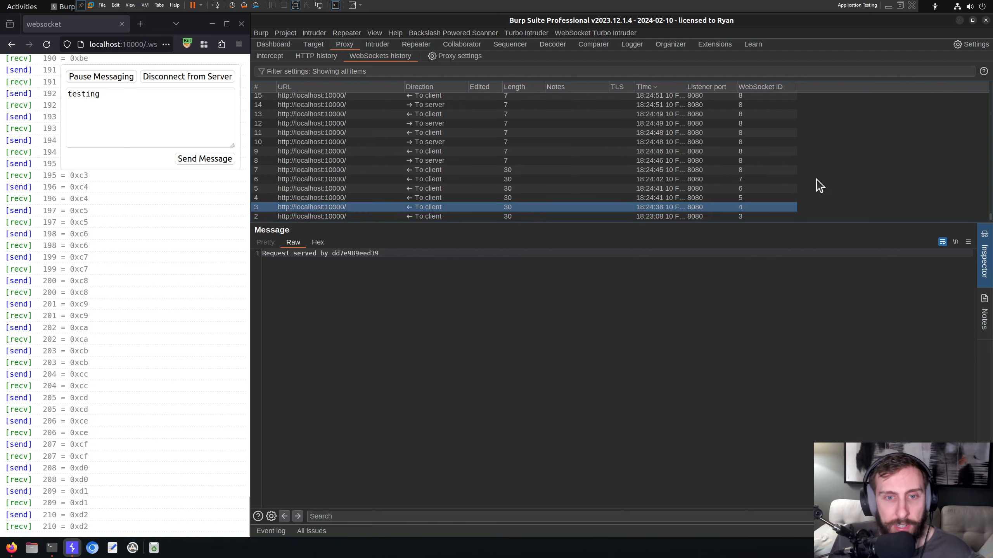
scroll(815, 184, up, 15)
drag(989, 217, 982, 196)
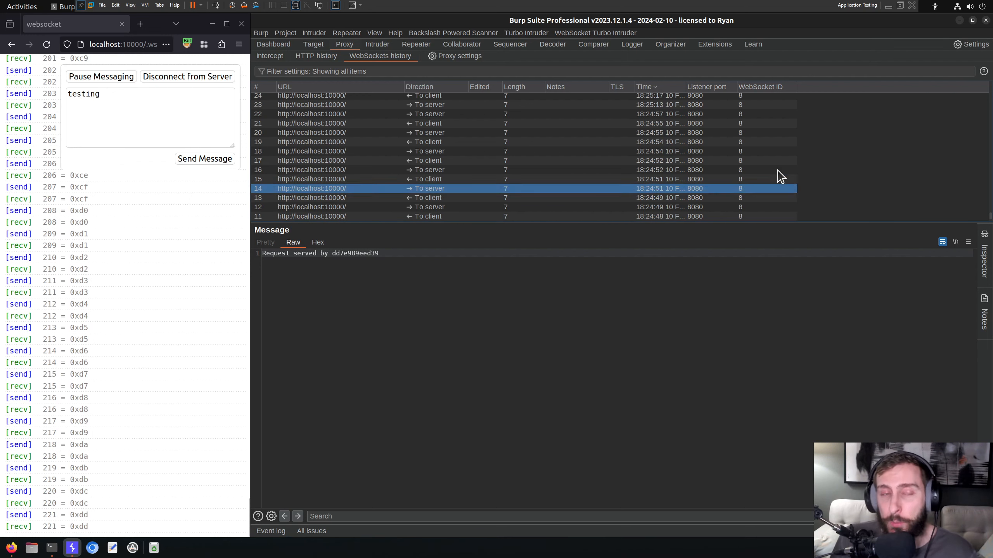
- Compare Repeater's history with the proxy's WebSockets history and view one of the older proxied messages
click(415, 46)
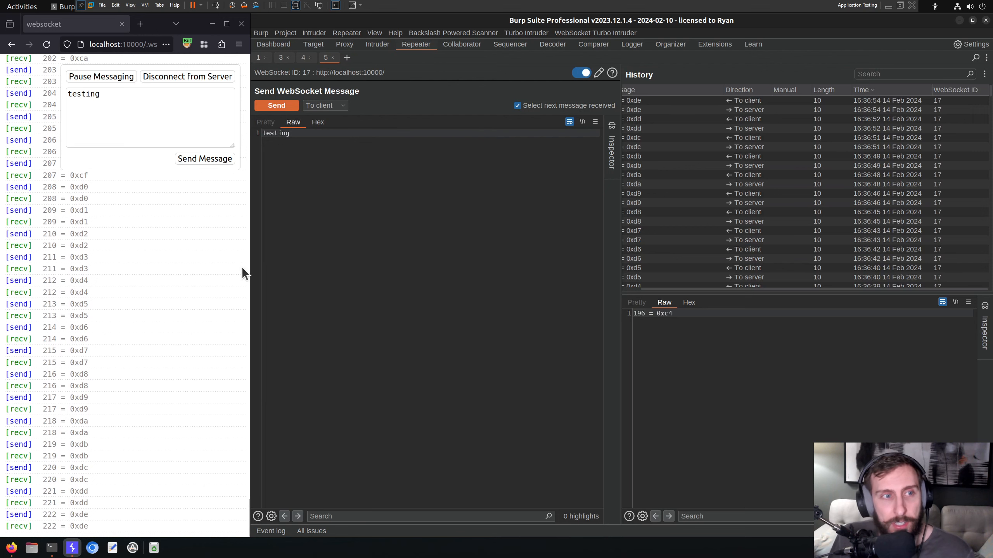
click(345, 44)
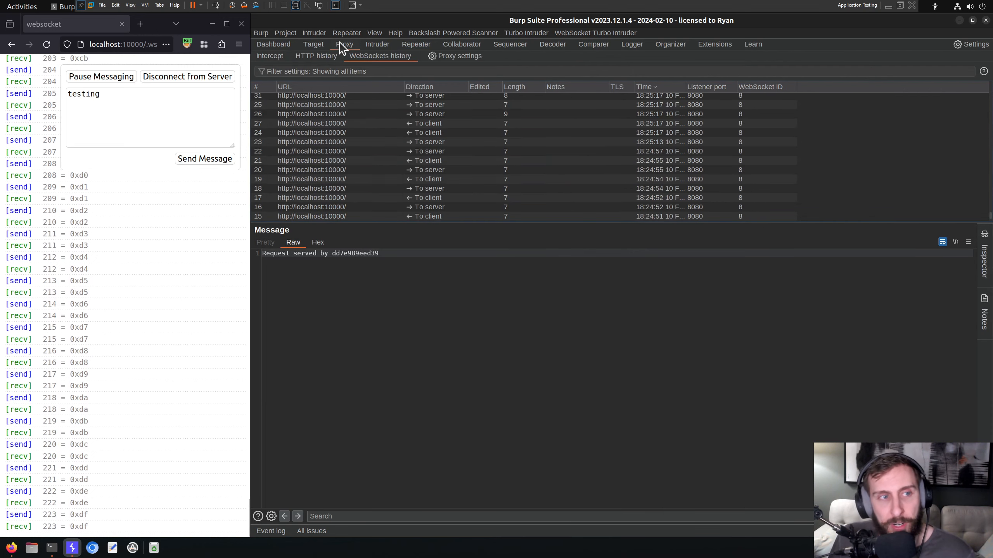
click(413, 154)
scroll(450, 179, down, 3)
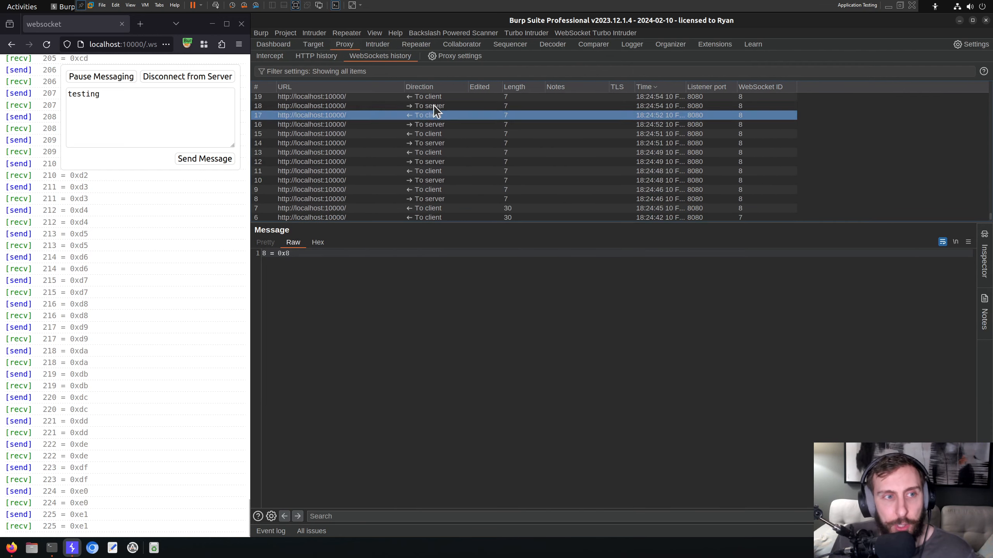
- Review the WebSockets history filter settings without applying changes and view the content of another older message
click(409, 72)
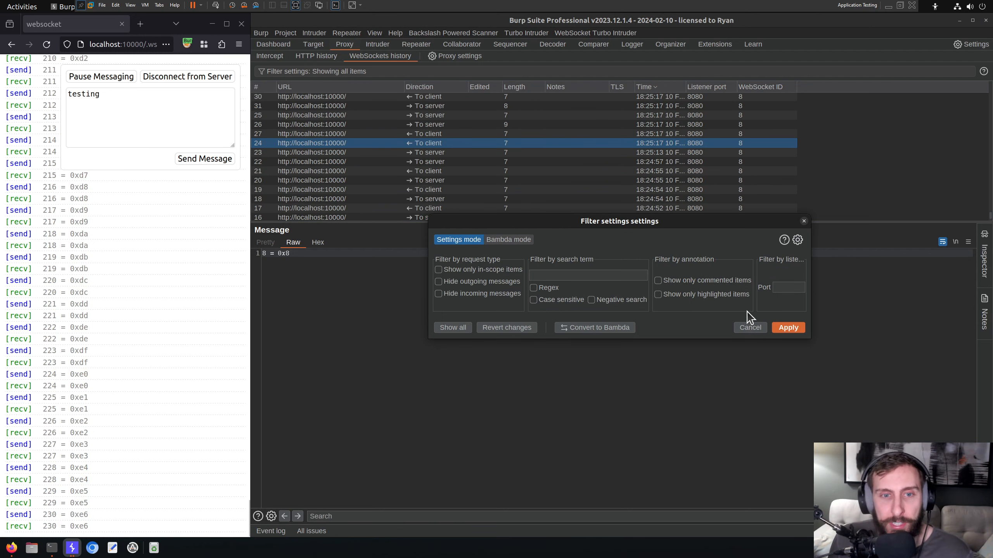
click(750, 329)
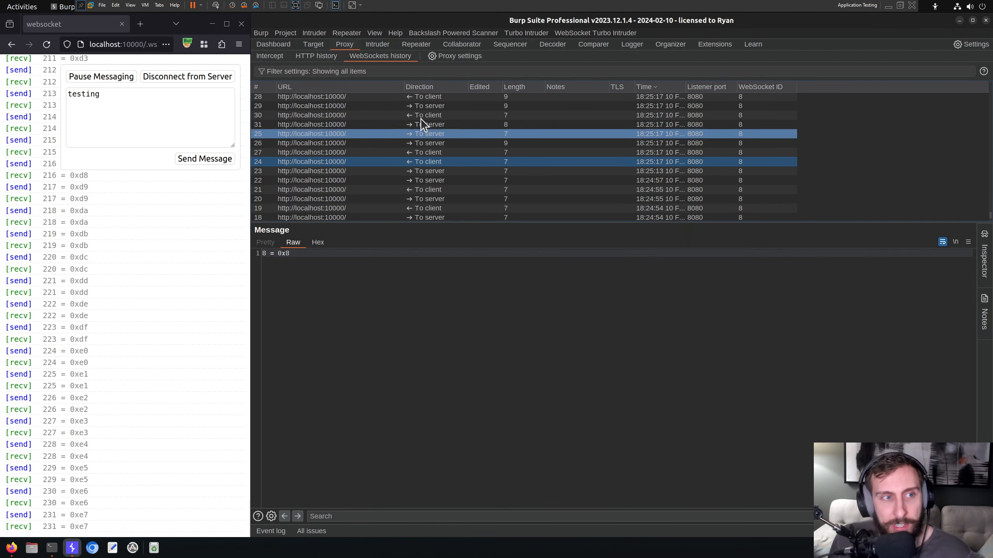
click(335, 73)
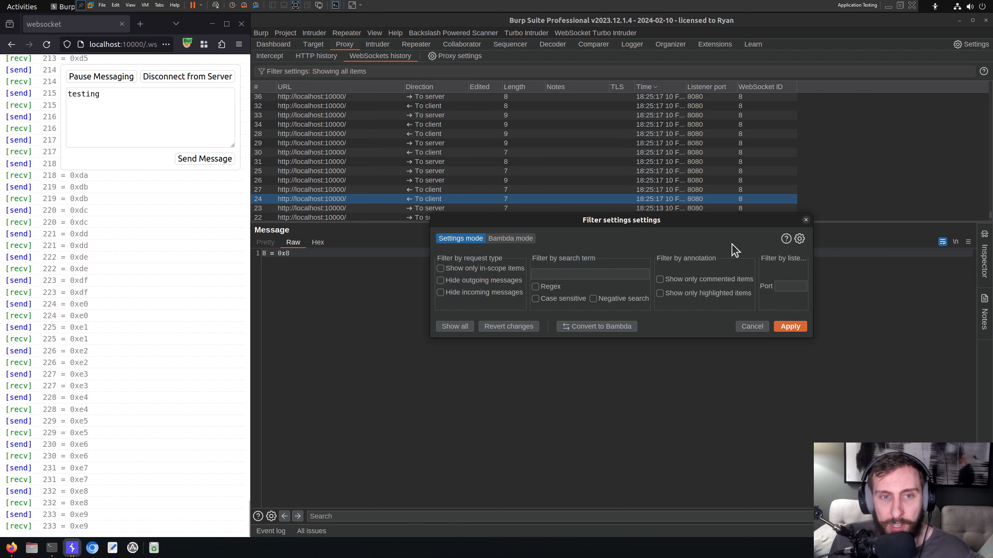
click(747, 328)
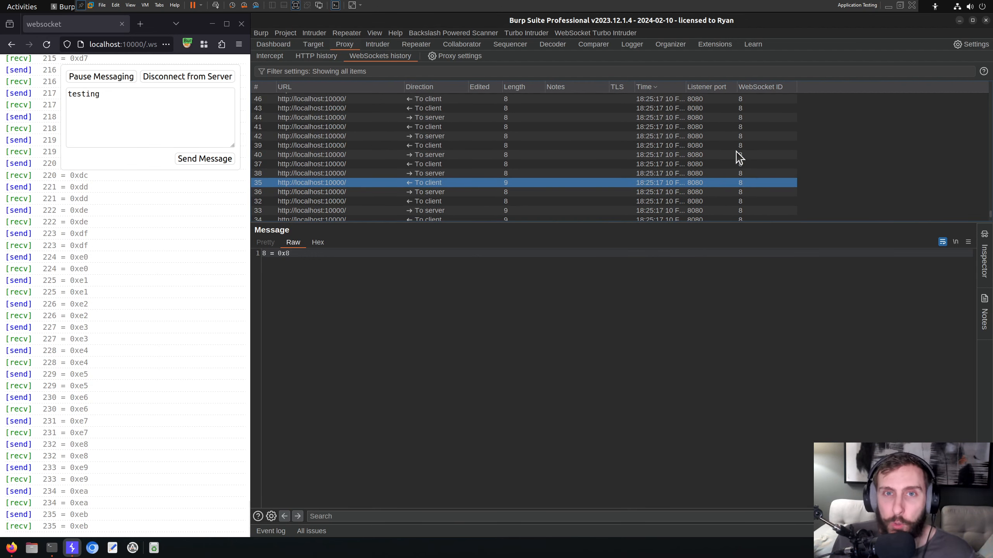
click(640, 145)
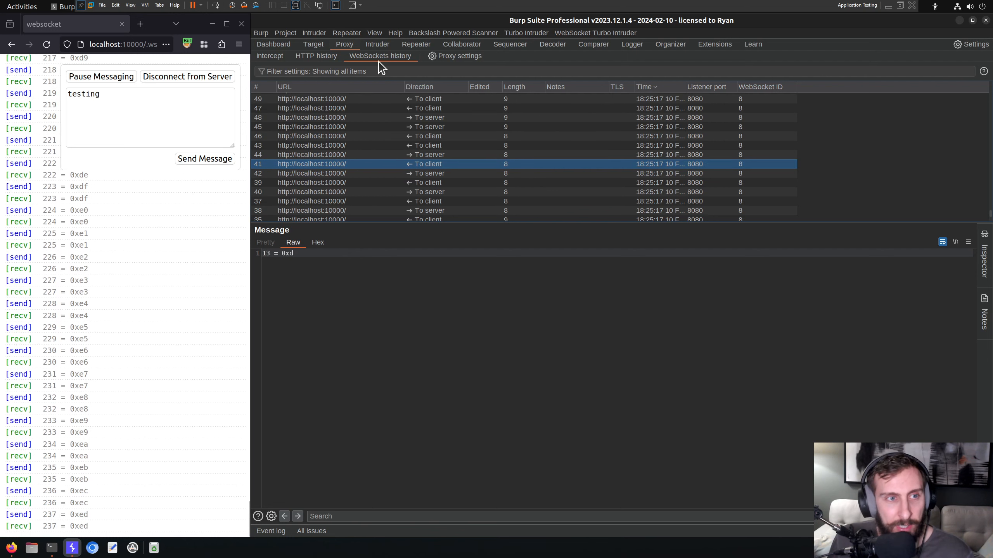
- Return to Repeater and examine the connection's message history, including the Message column and a recent entry's content
click(416, 43)
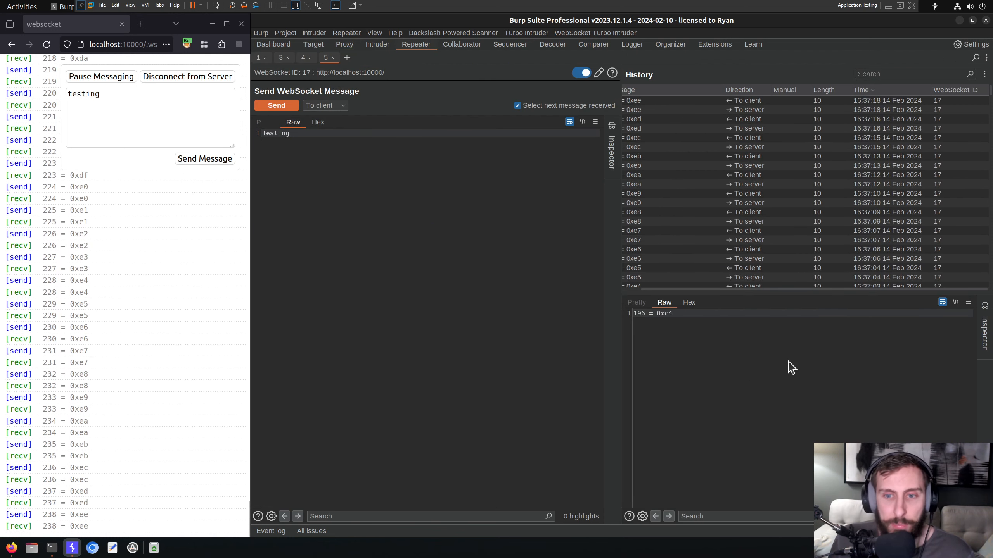
click(704, 182)
click(747, 173)
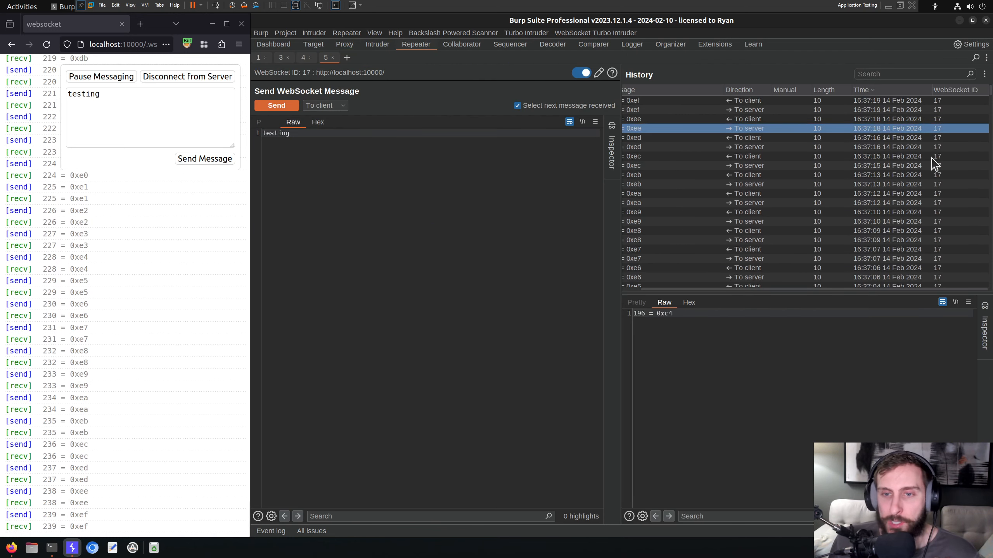
mouse_move(991, 91)
mouse_down()
mouse_move(977, 254)
mouse_move(989, 96)
mouse_up()
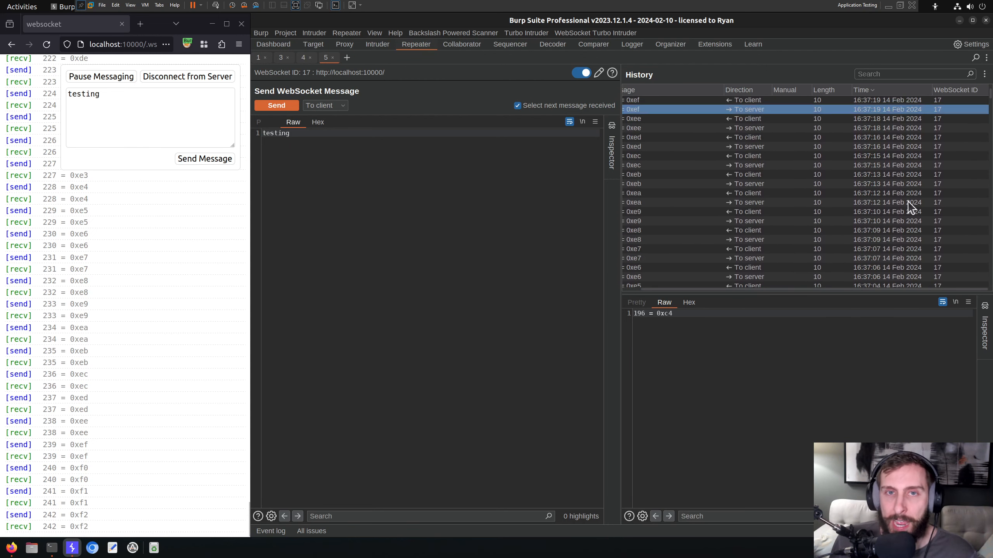
click(891, 213)
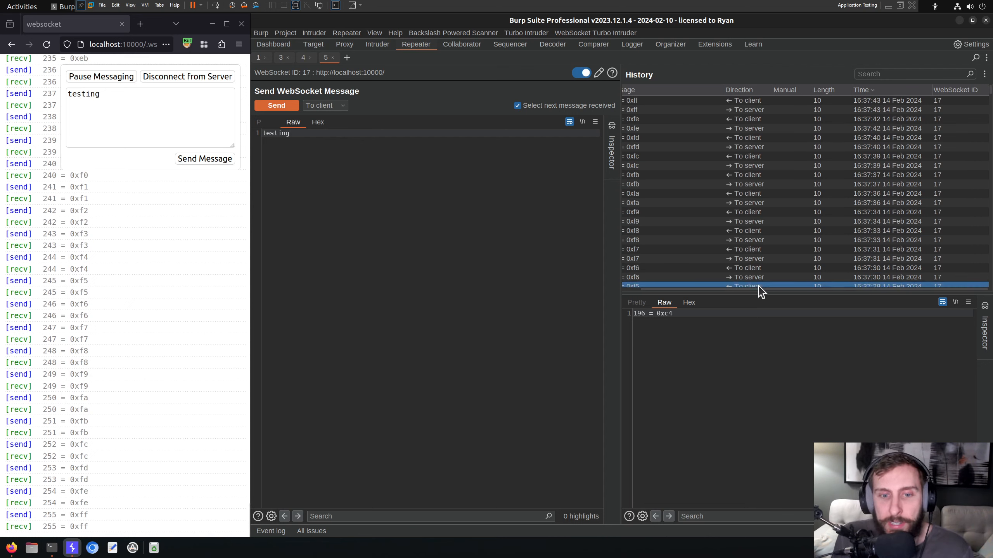
drag(760, 287, 716, 294)
scroll(754, 219, up, 3)
click(760, 165)
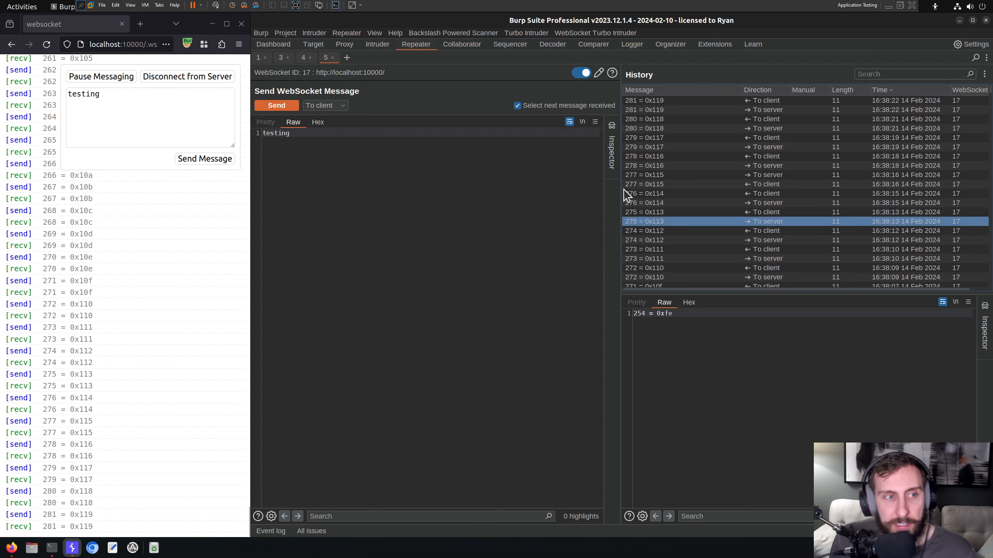
- Send the "testing" WebSocket message to a new Repeater tab and compare its history with the original tab's
right_click(408, 201)
click(432, 212)
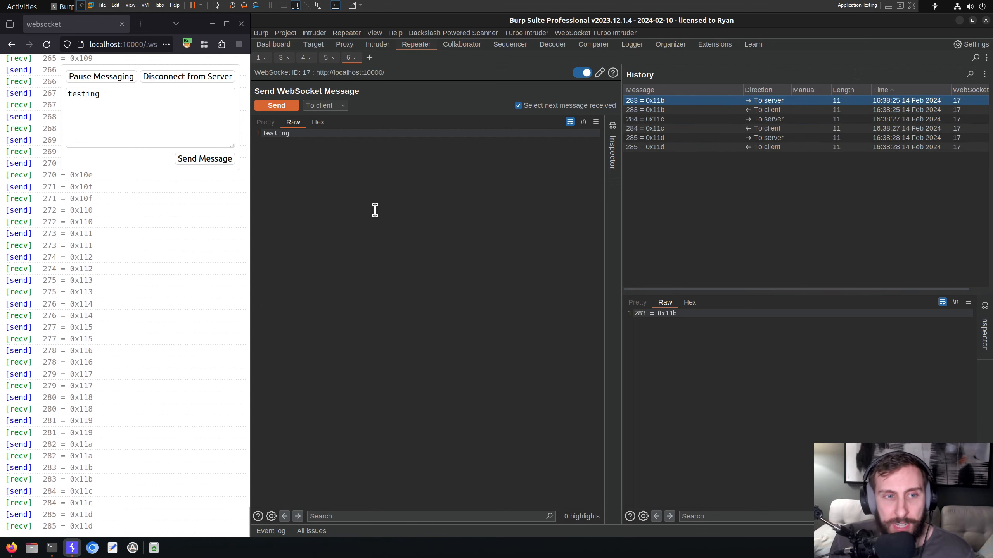
click(327, 59)
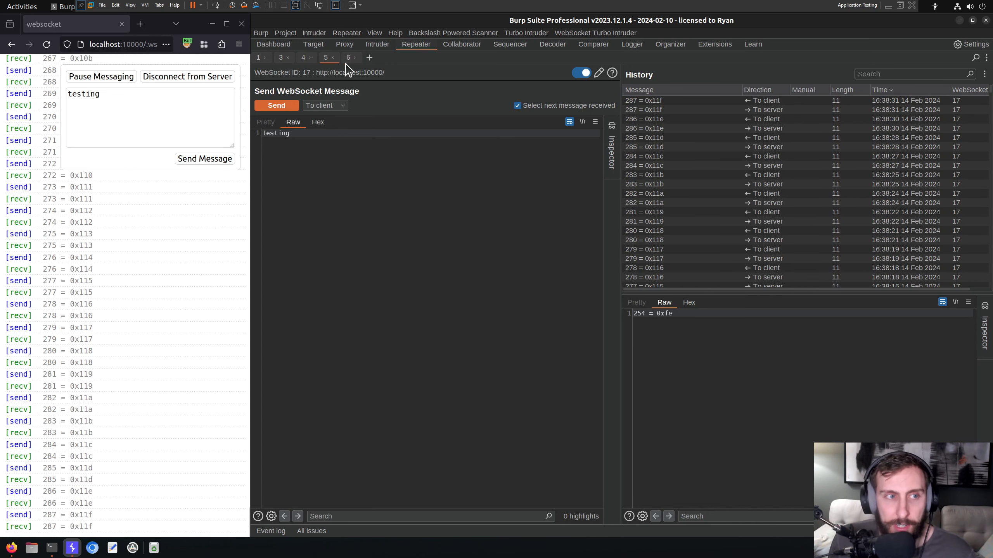
click(346, 63)
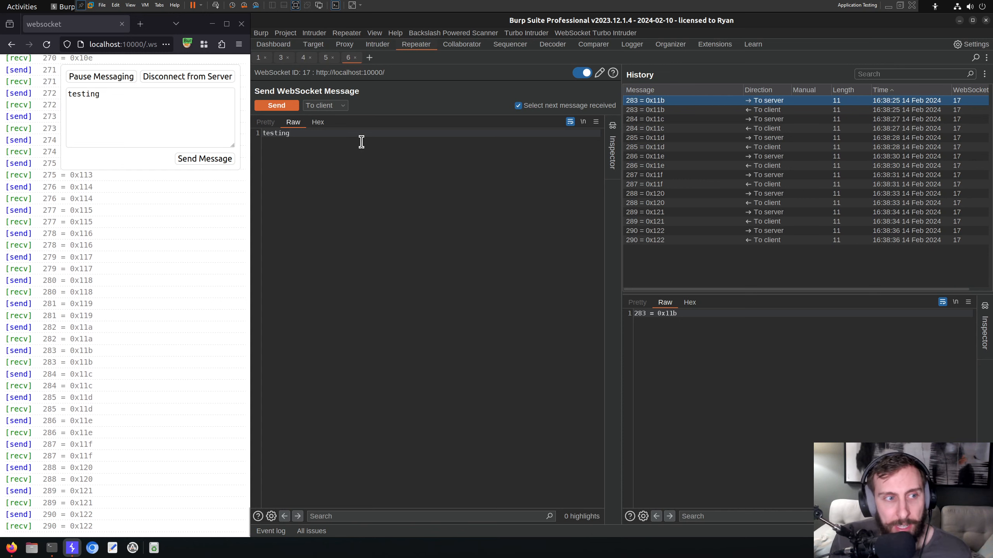
- Set the new Repeater tab's message to "testing123" and its direction to To server, and send it
click(334, 106)
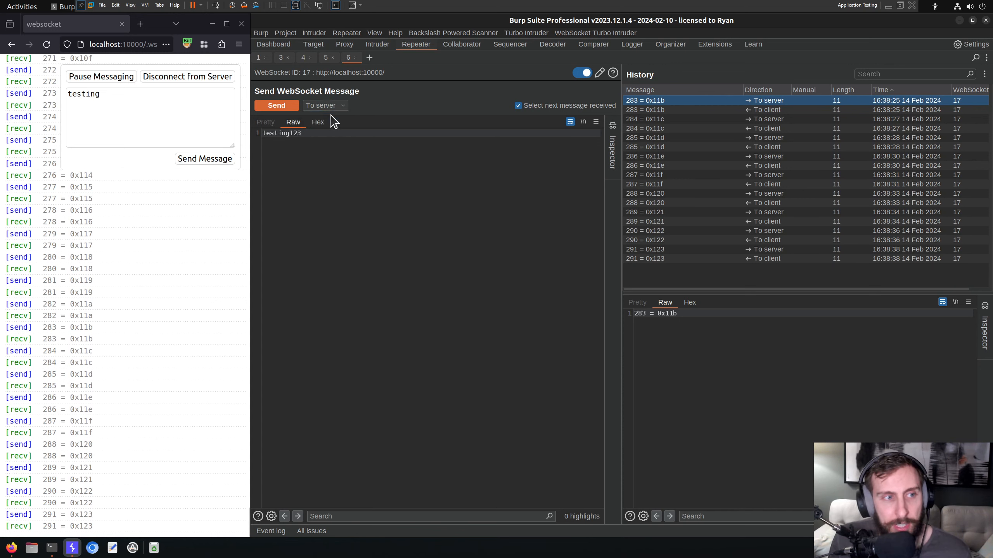
click(333, 117)
click(282, 105)
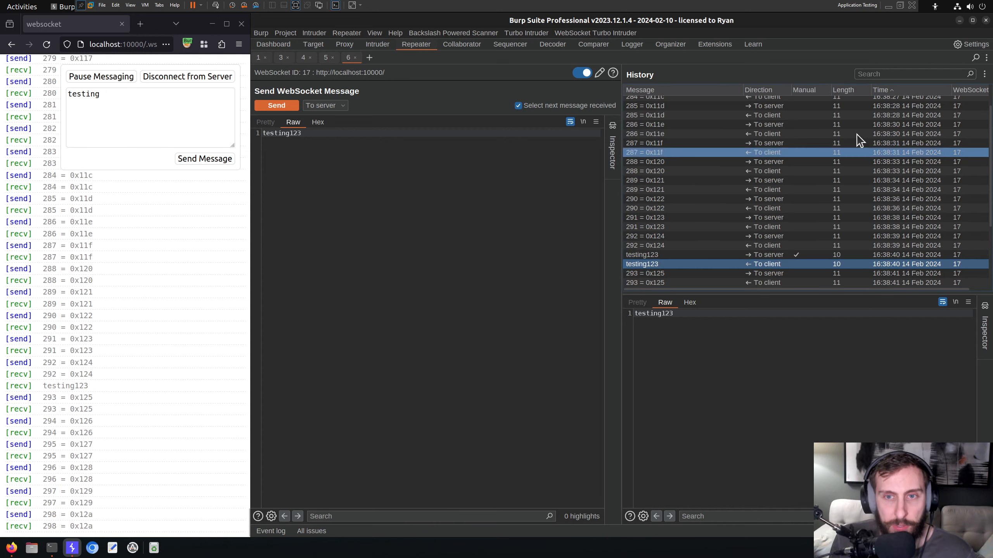
- Sort the new tab's history by newest time first and view the manually sent "testing123" message
click(916, 93)
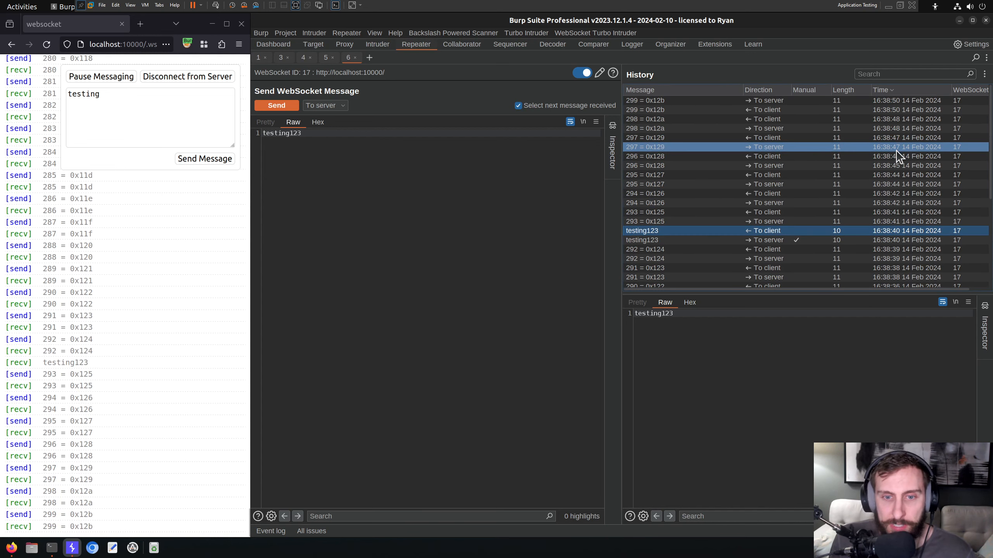
click(718, 259)
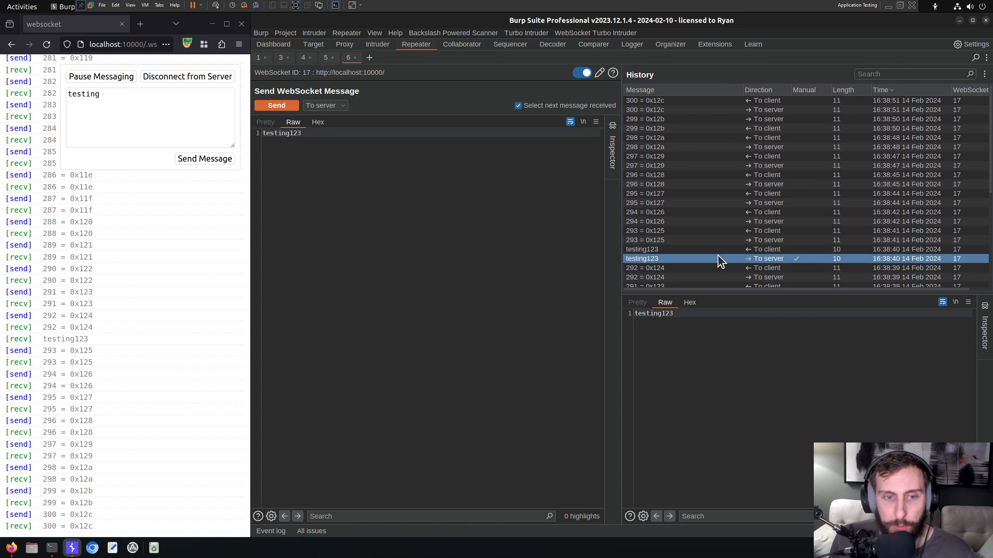
click(713, 270)
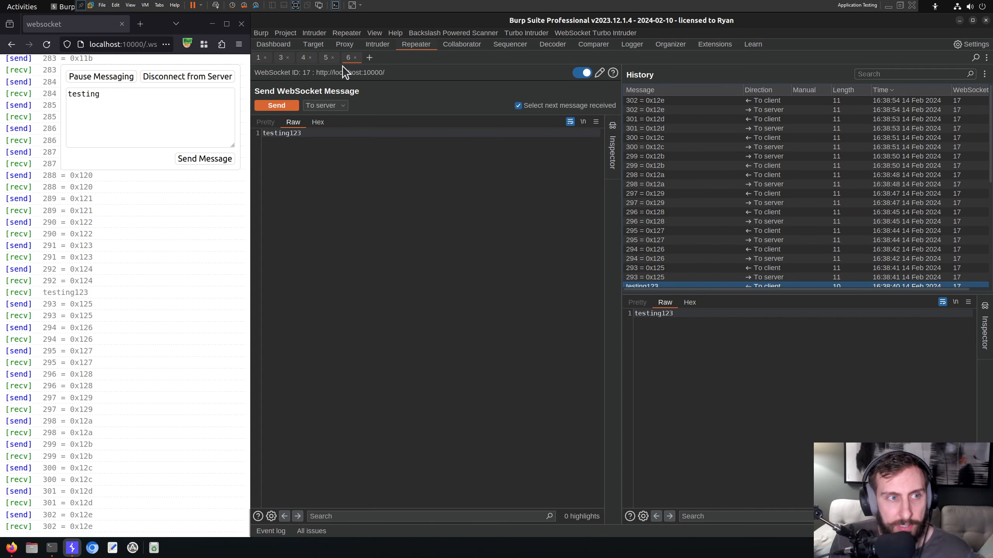
- In Repeater tab 5, find the manually sent "testing123" message in the history and examine it and its neighbouring entries
click(324, 58)
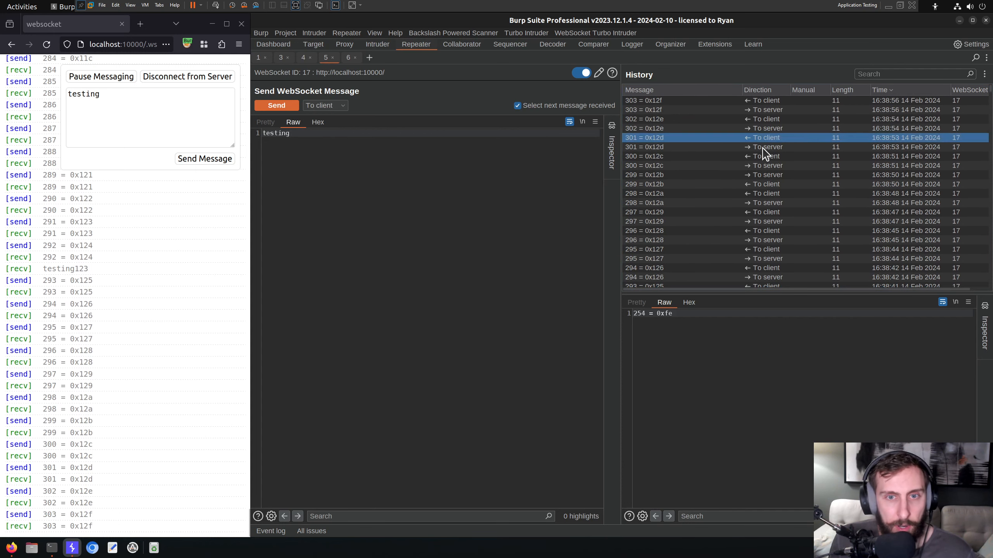
scroll(848, 154, down, 2)
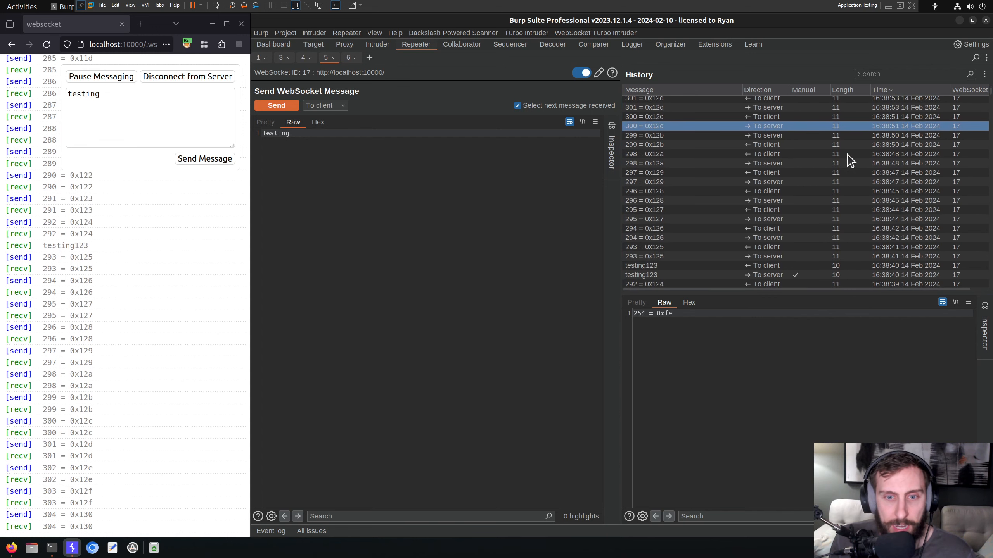
scroll(842, 161, down, 3)
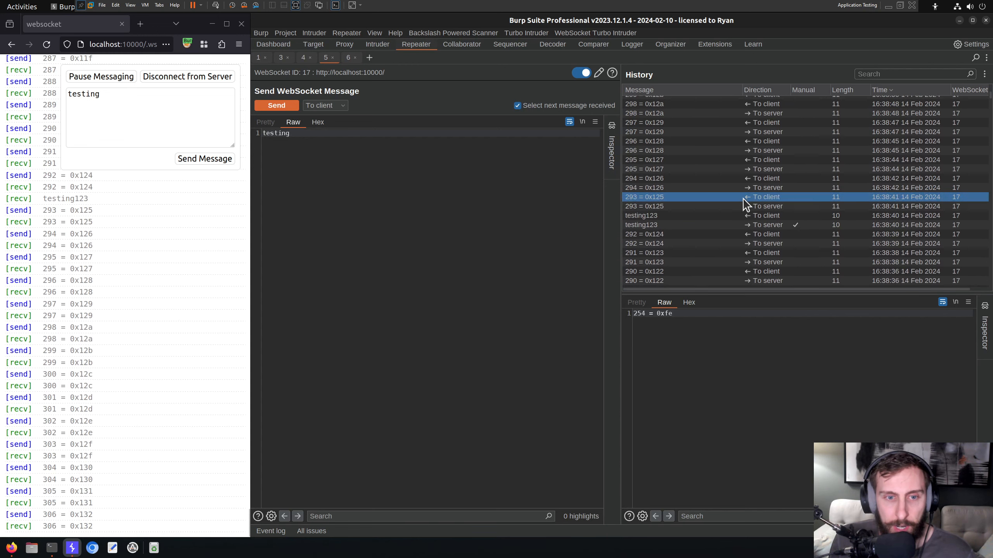
click(737, 225)
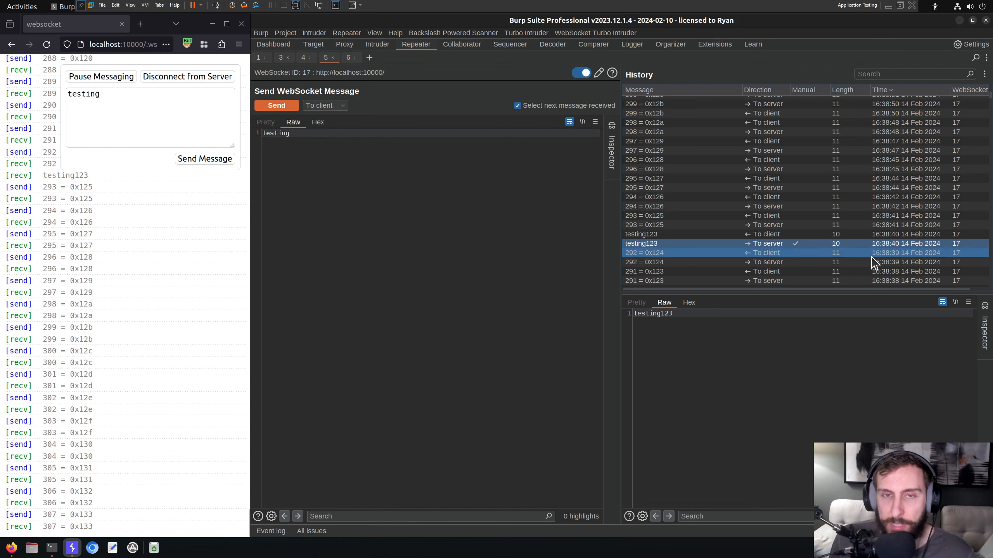
scroll(810, 196, down, 1)
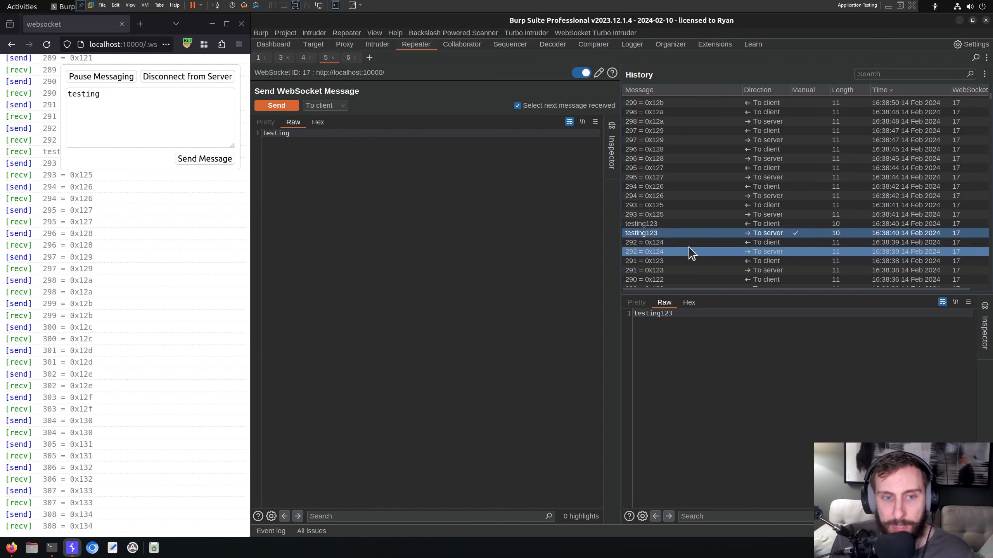
click(765, 251)
scroll(802, 206, down, 2)
click(785, 241)
scroll(801, 230, up, 9)
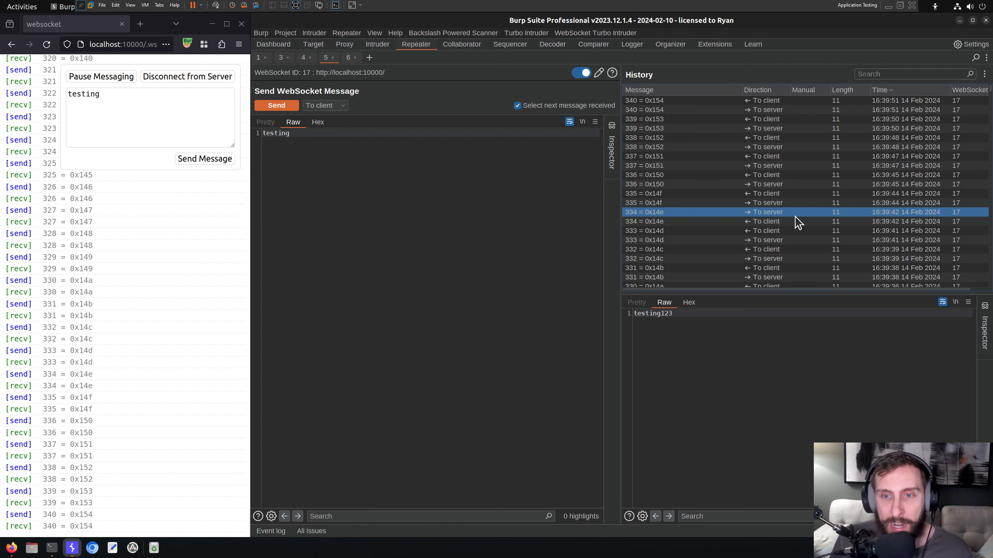
- View the content of several newer messages in Repeater tab 5's history
click(805, 176)
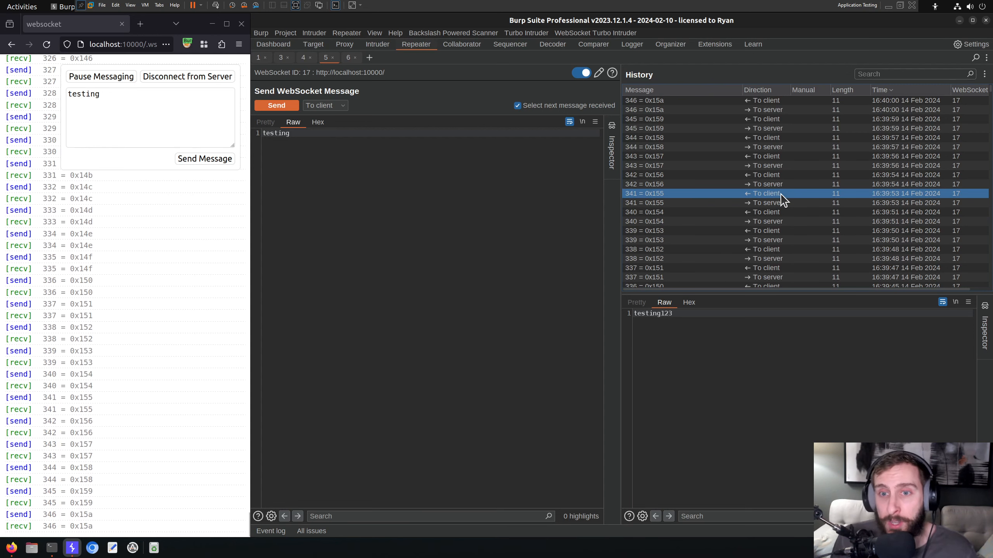
click(859, 156)
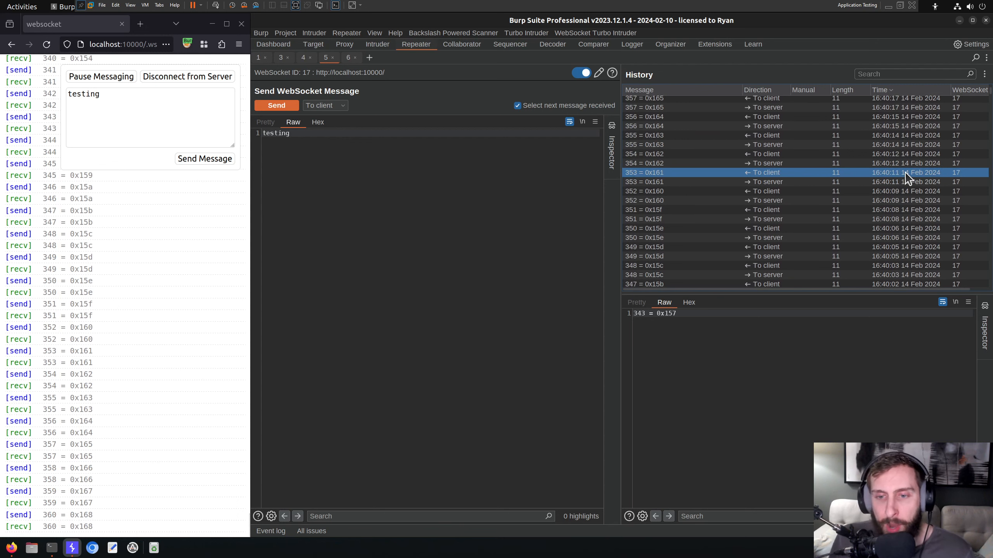
click(905, 164)
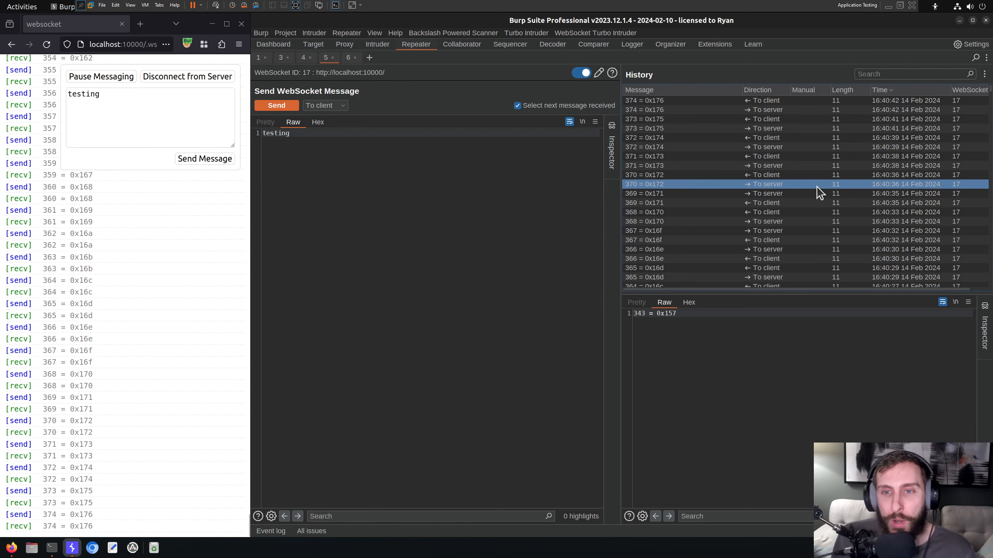
click(817, 186)
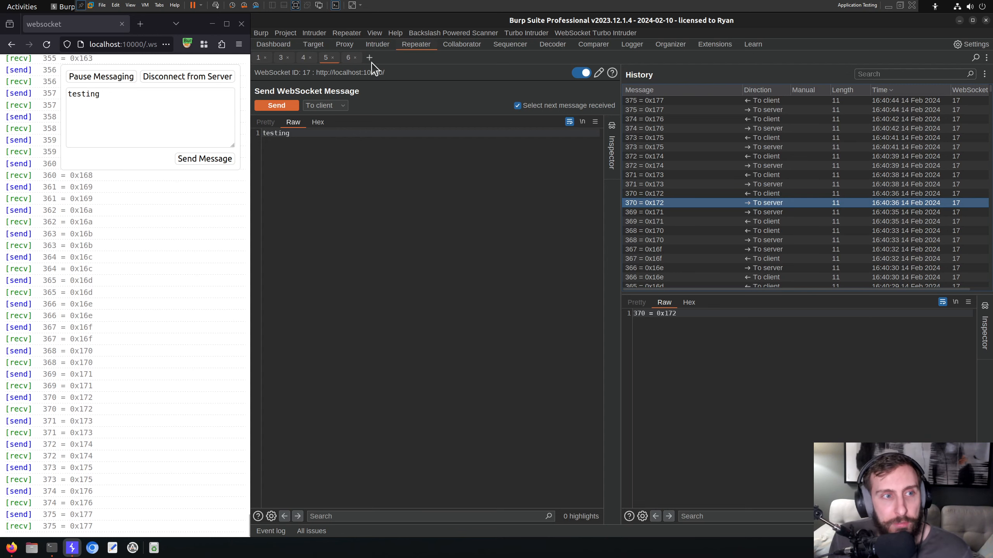
- Open the proxy's HTTP history and browse the entries for the WebSocket connections and the /.ws page
click(346, 47)
click(315, 56)
click(439, 134)
click(477, 164)
click(472, 151)
click(492, 98)
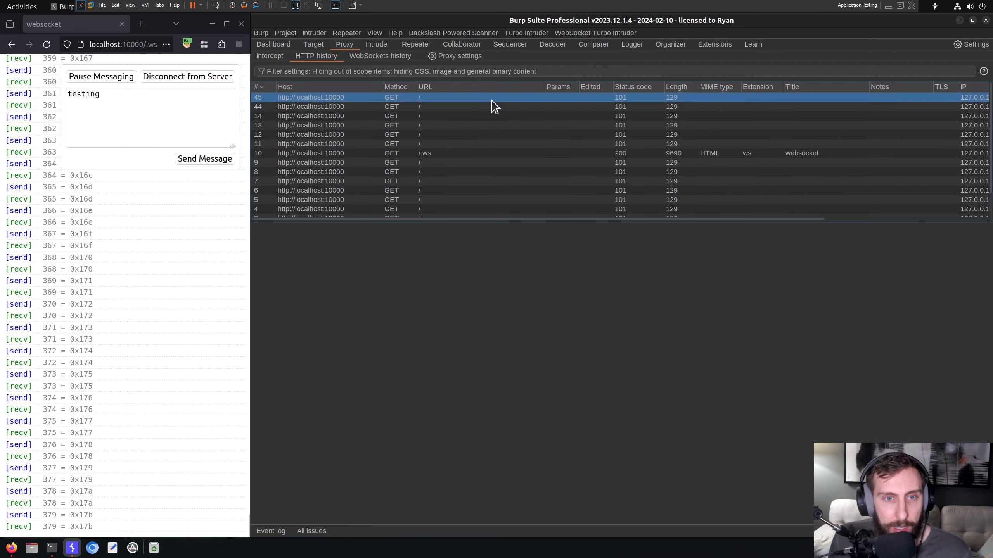
click(501, 146)
click(500, 152)
- Step up through the WebSocket upgrade requests and highlight the Cookie header in request 14
key(Up)
key(Up)
key(Up)
key(Up)
key(Up)
key(Up)
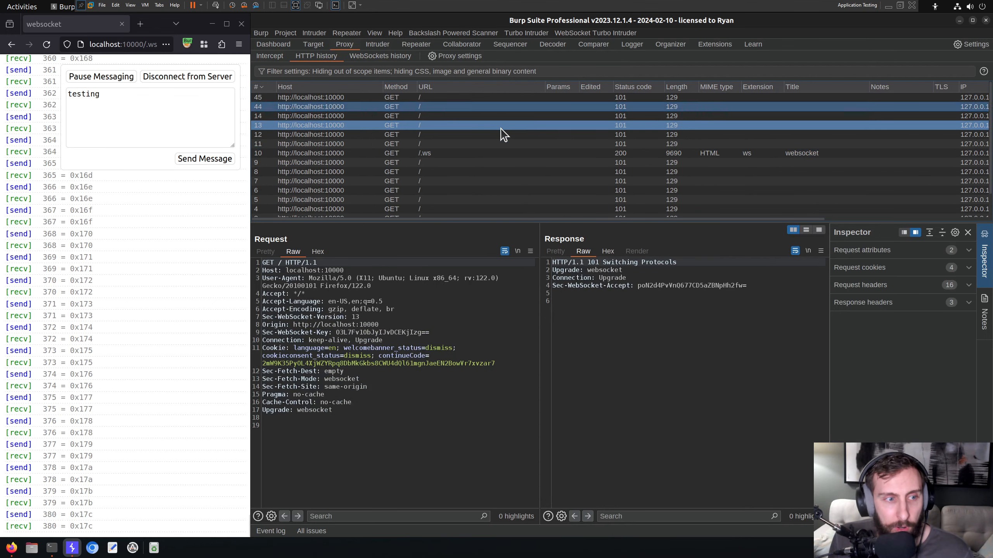
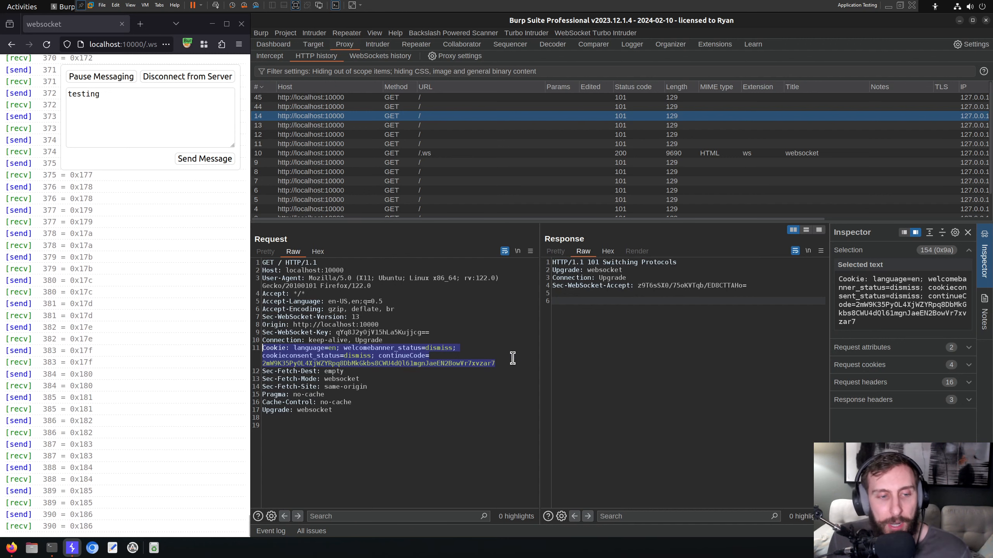
drag(508, 360, 256, 348)
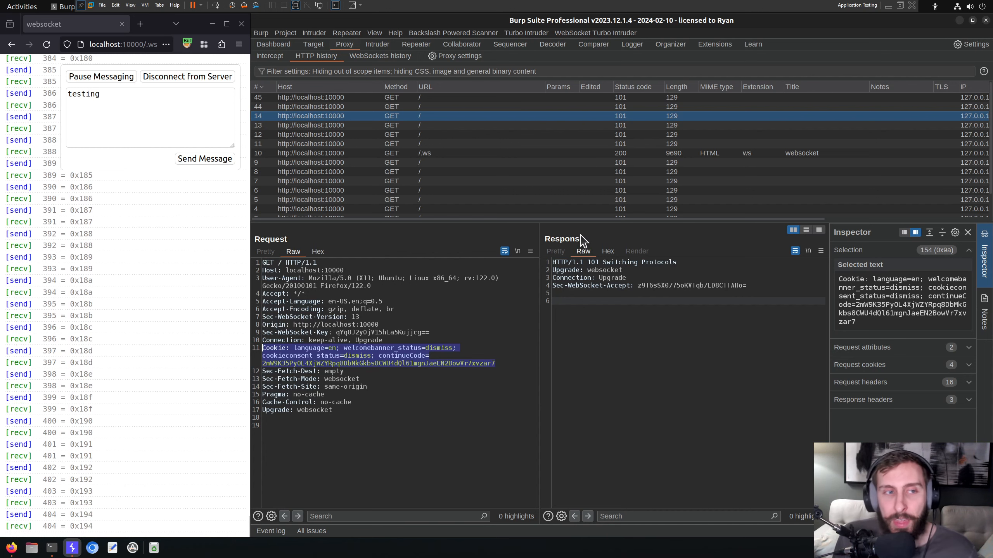
- Return to Repeater and examine the history's WebSocket ID column and a recent entry's content
click(417, 43)
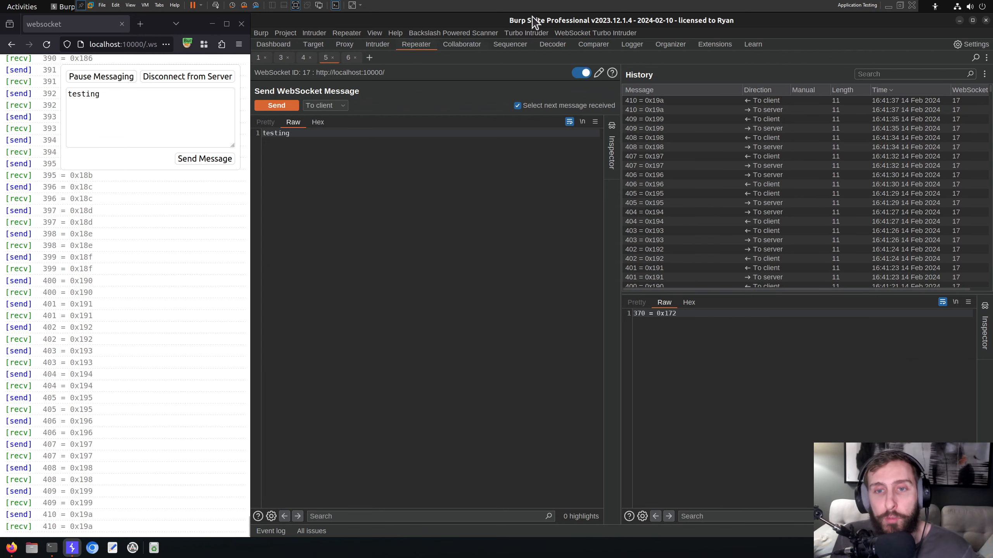
drag(839, 290, 882, 290)
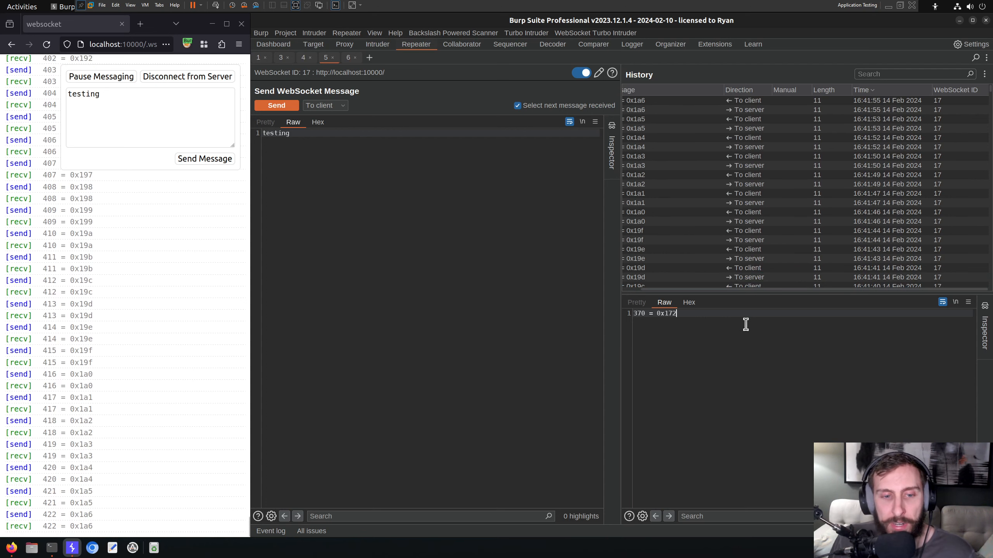
click(750, 229)
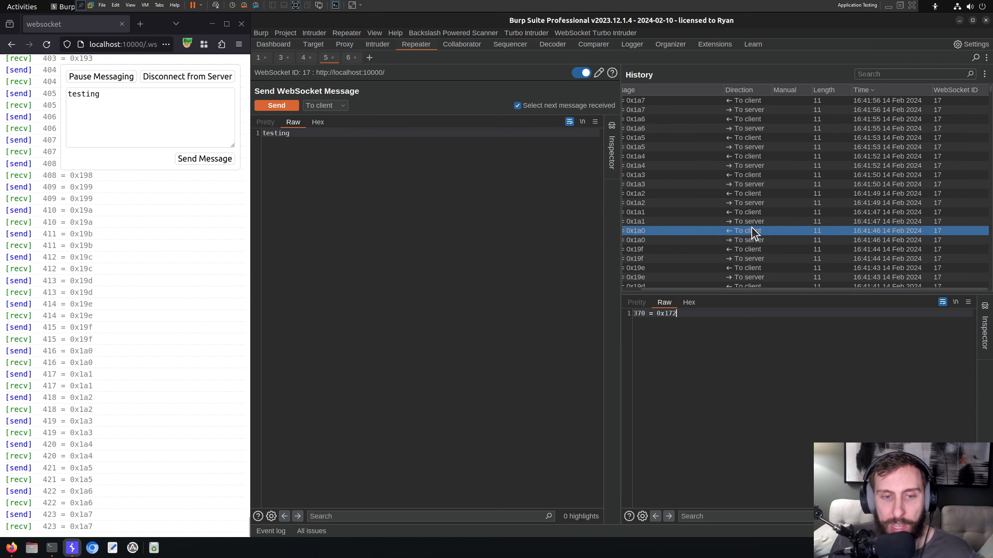
click(758, 195)
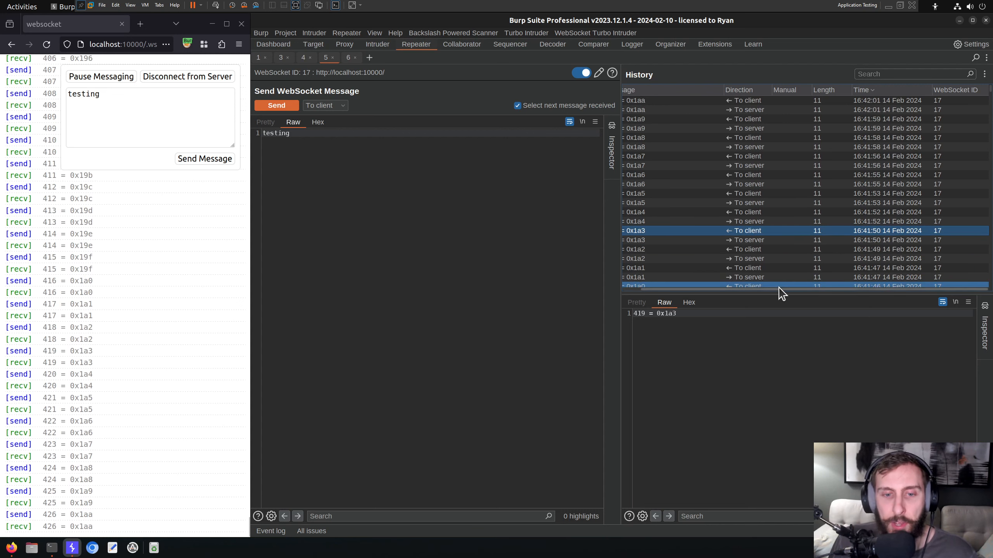
drag(777, 290, 734, 292)
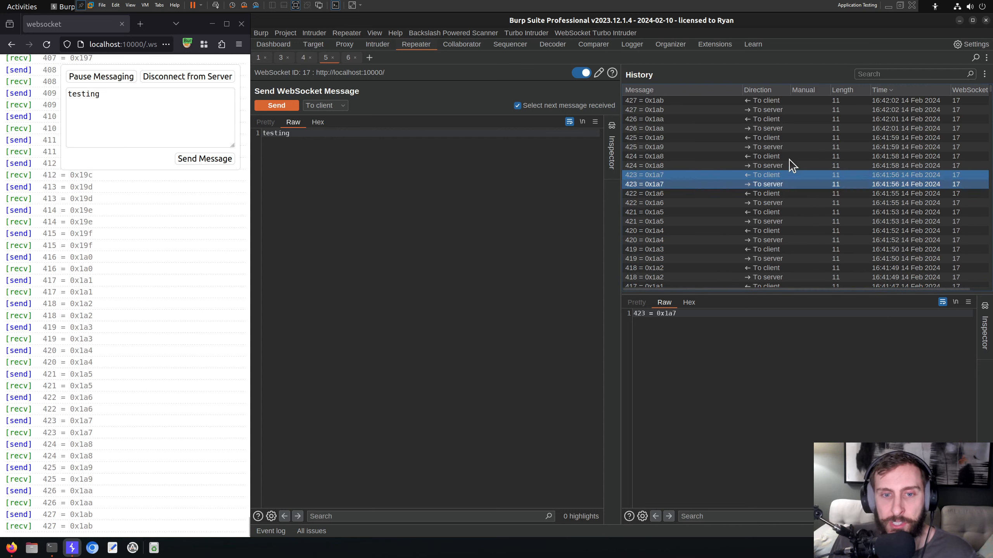
- Inspect several recent Repeater history messages, highlighting one message's raw content in the viewer
click(767, 222)
click(743, 317)
drag(686, 326, 626, 321)
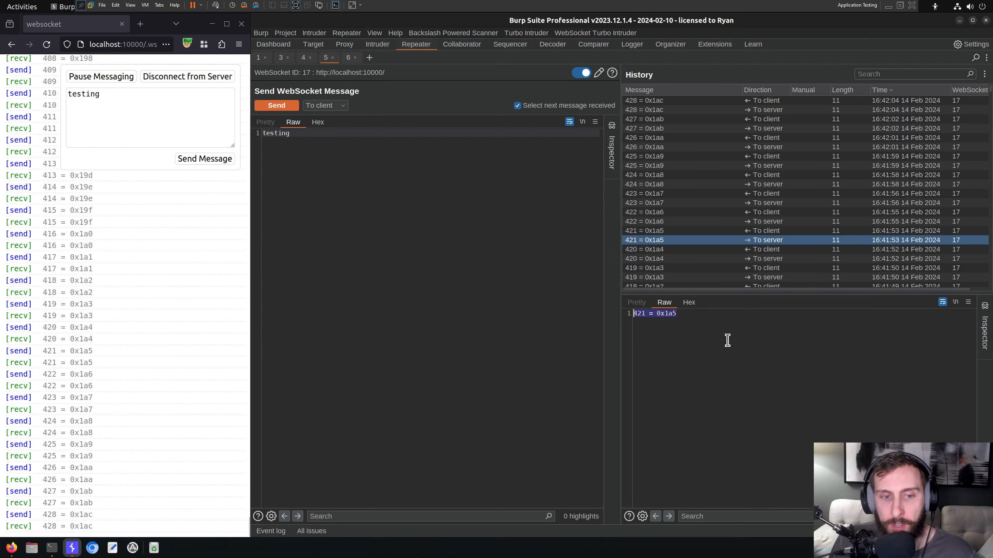
click(729, 335)
click(685, 101)
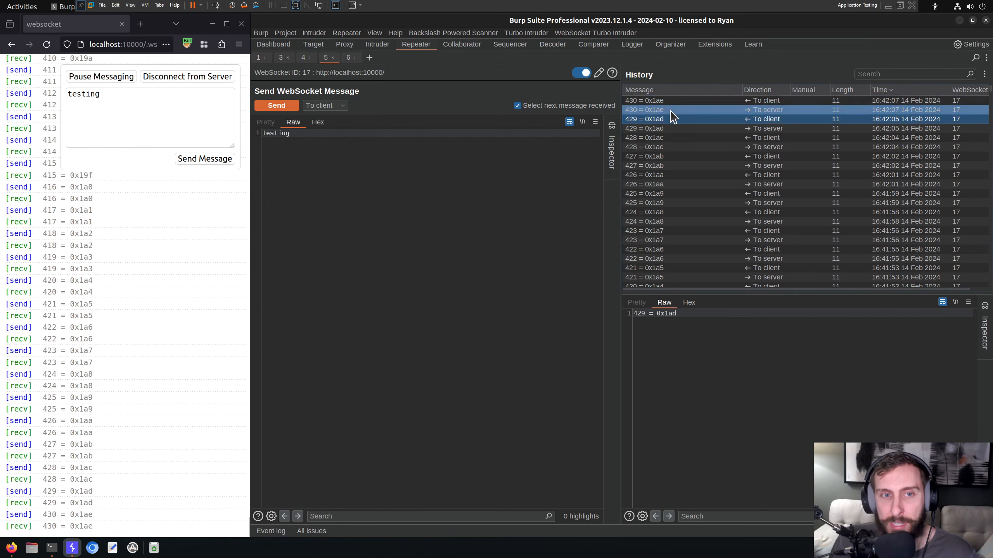
click(672, 110)
click(746, 328)
- Enlarge Repeater's history list to browse more messages, and shrink it again to give the message viewer more room
scroll(742, 248, down, 15)
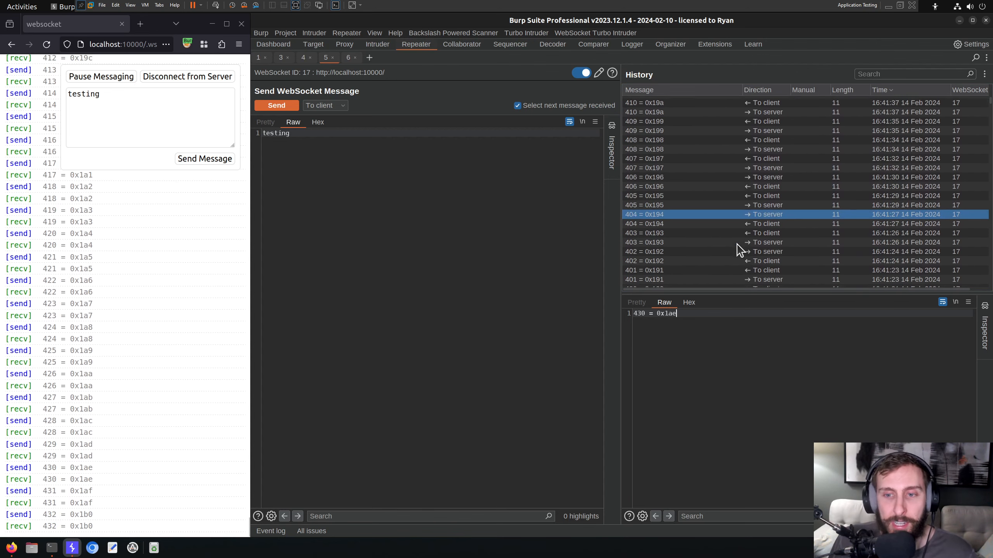
drag(719, 294, 731, 485)
scroll(755, 269, up, 7)
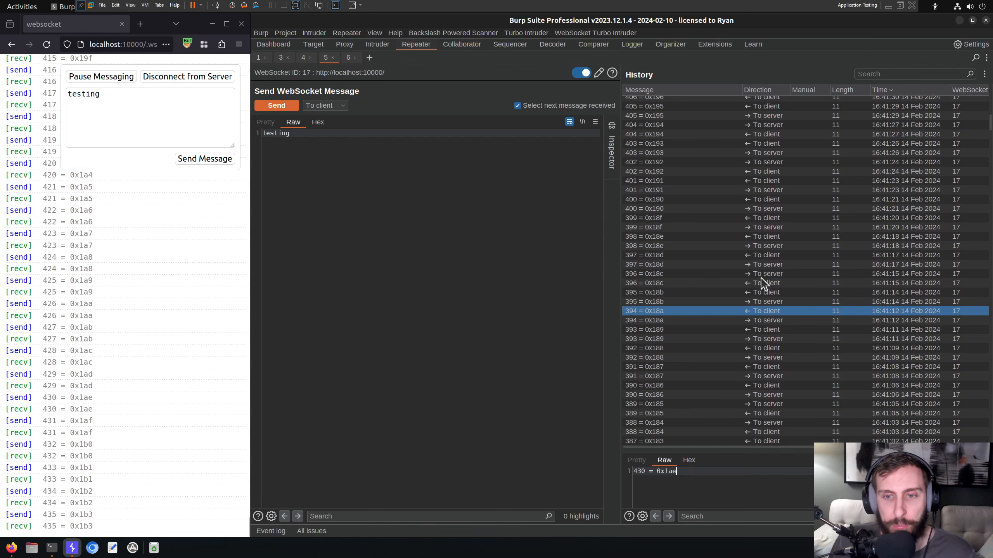
scroll(766, 280, up, 10)
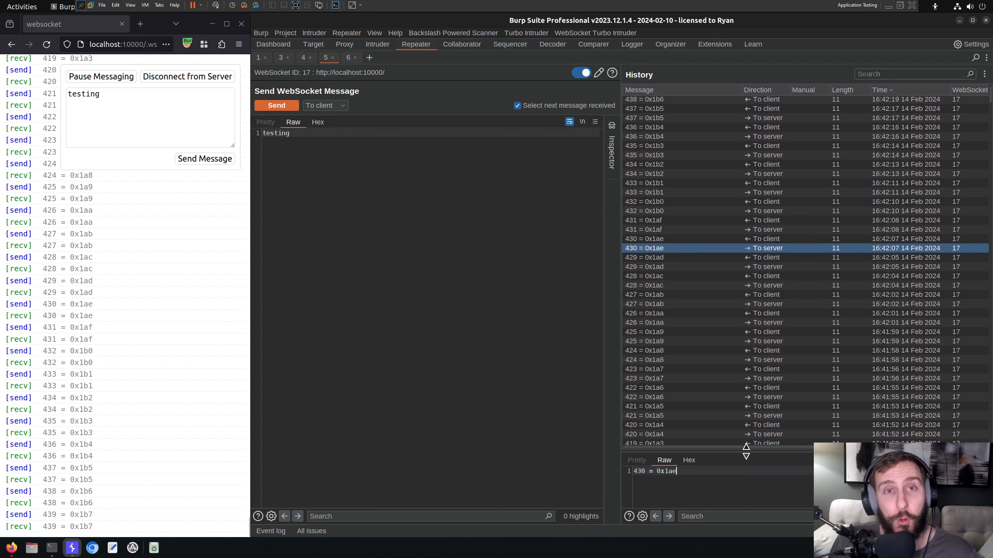
drag(746, 452, 778, 326)
scroll(766, 250, down, 3)
scroll(768, 264, up, 6)
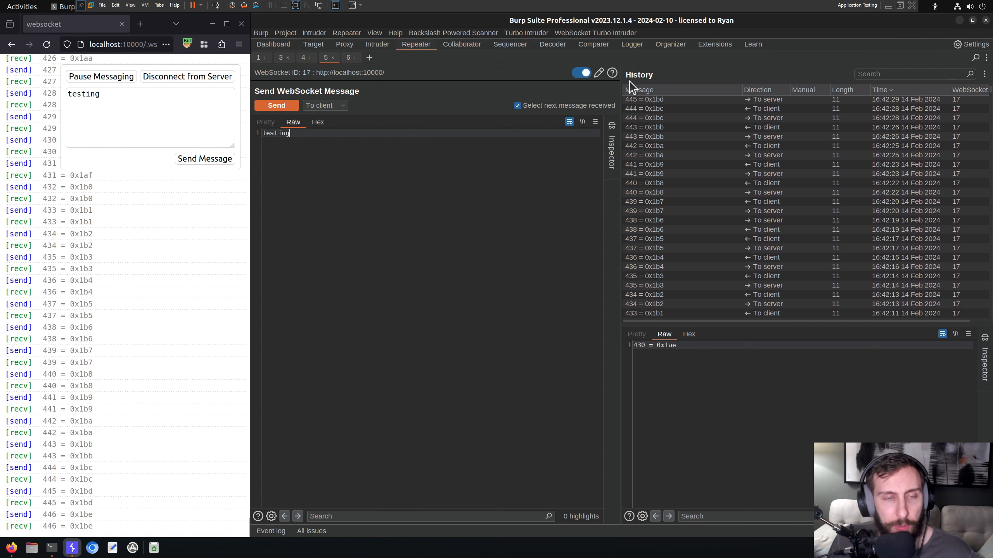
- Set the direction of tab 5's "testing" message to To server and view a recent history entry
click(339, 106)
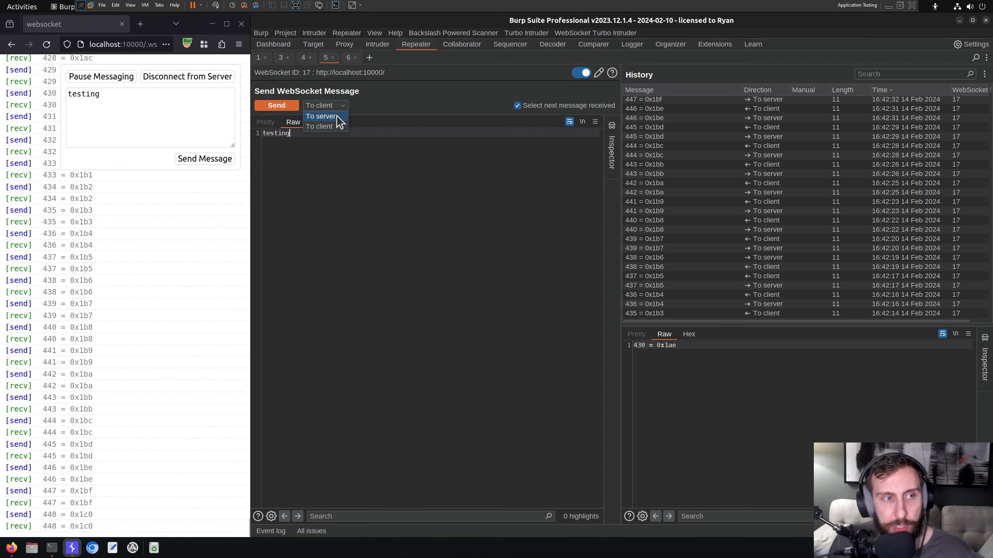
click(337, 117)
click(718, 191)
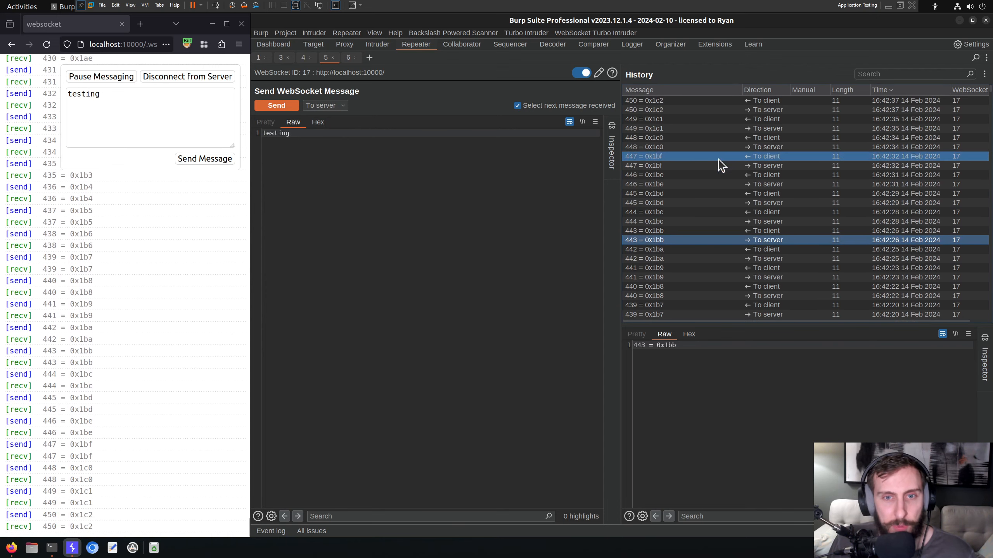
- View a recent history message and send the "testing" message from Repeater tab 5 to the server
click(797, 102)
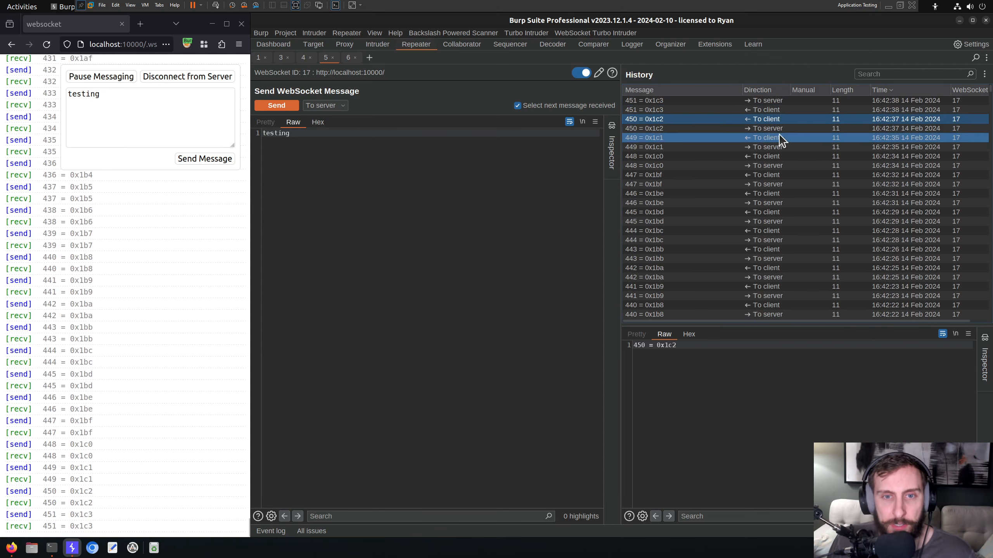
click(288, 110)
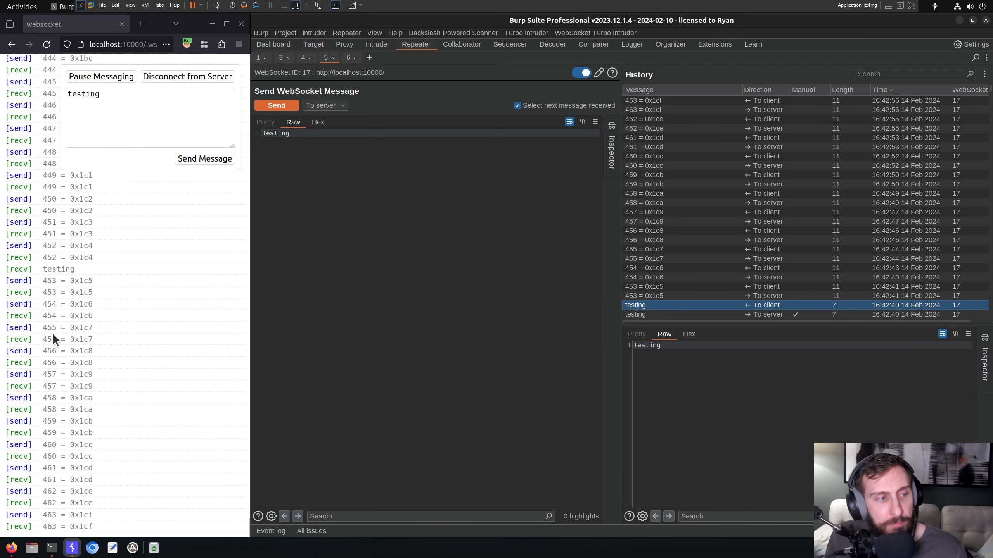
- Set the message direction to To client, send "testing" four times, and highlight received copies in the web page's log
click(324, 105)
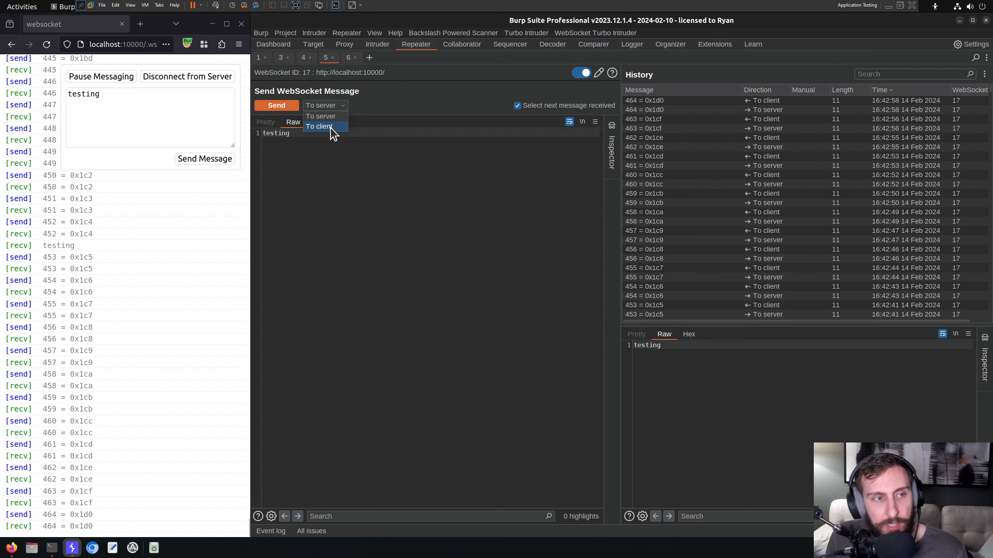
click(331, 127)
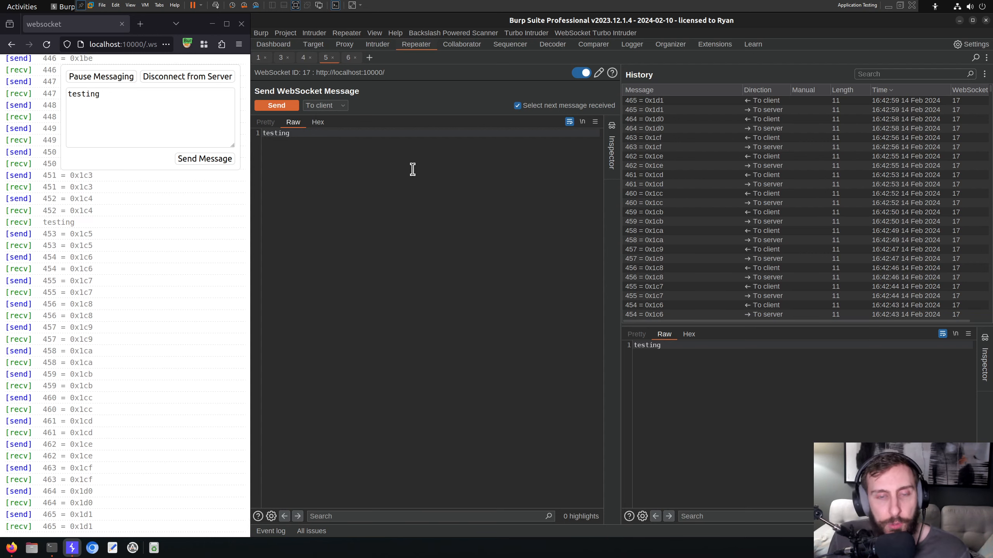
click(290, 107)
click(291, 109)
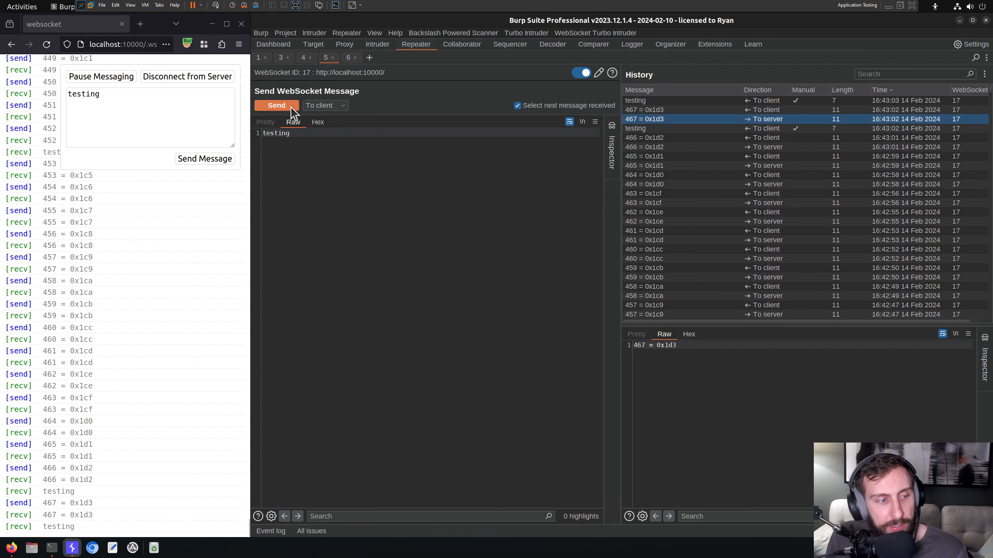
click(291, 108)
click(291, 108)
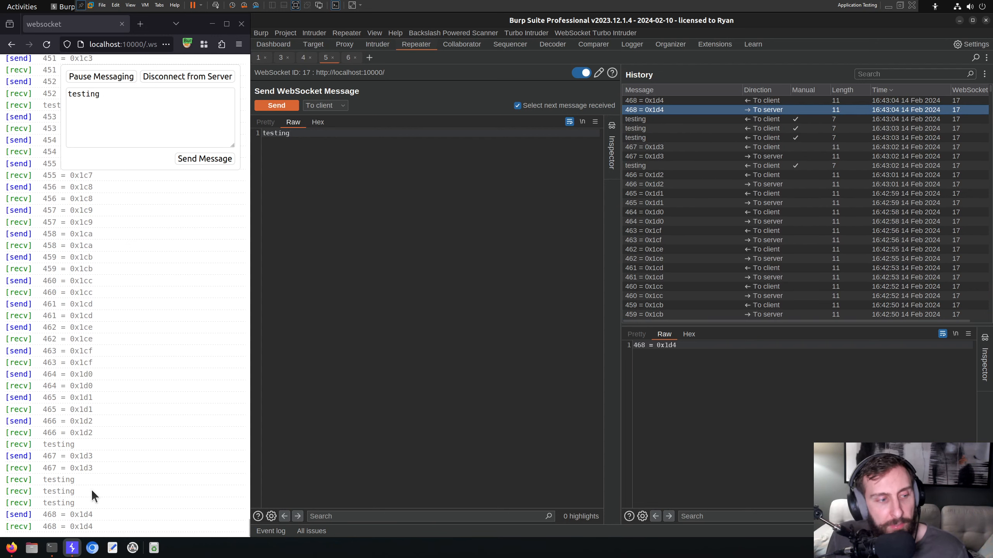
drag(83, 503, 14, 476)
click(413, 385)
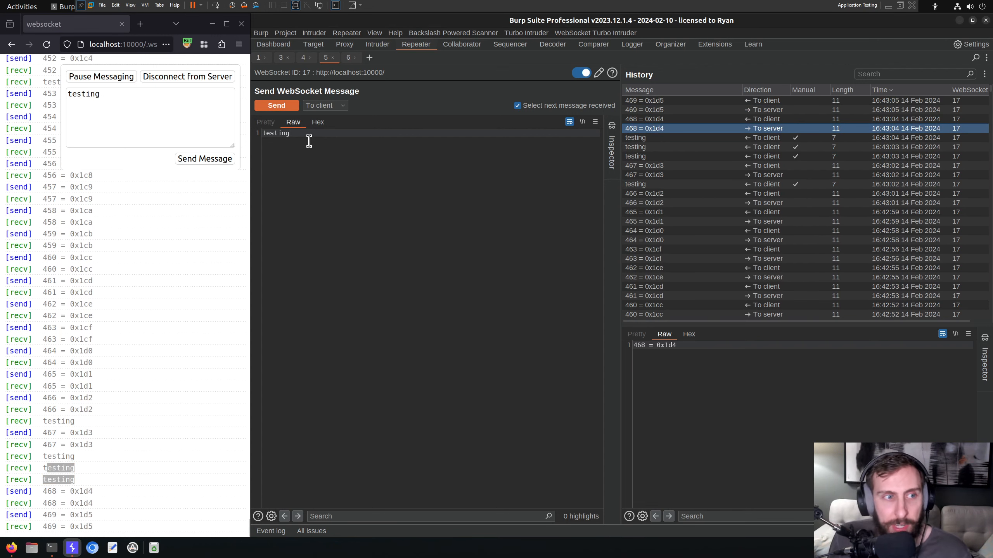
- Set the direction back to To server, send "testing" three times, and highlight the replies in the web page's log
click(324, 105)
click(321, 124)
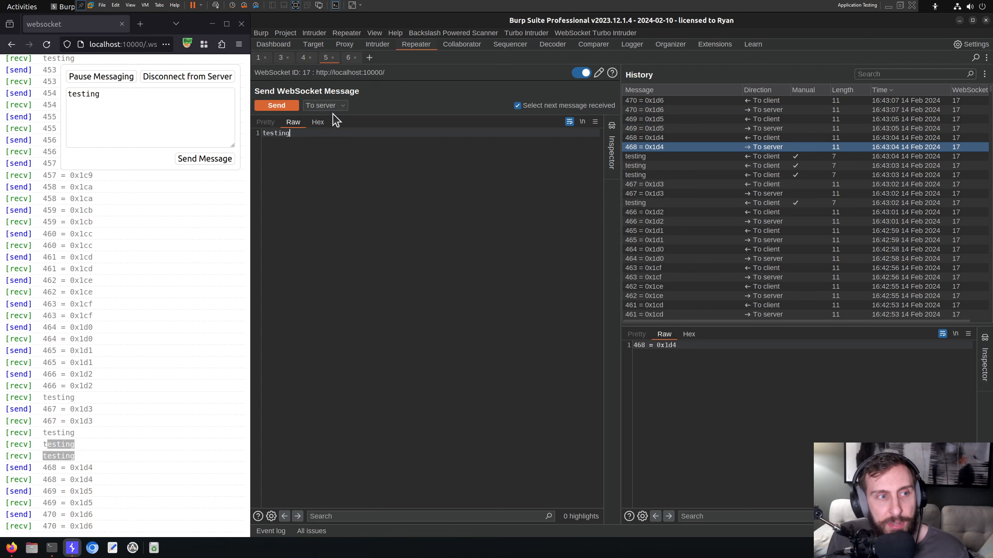
click(276, 105)
click(278, 104)
click(278, 104)
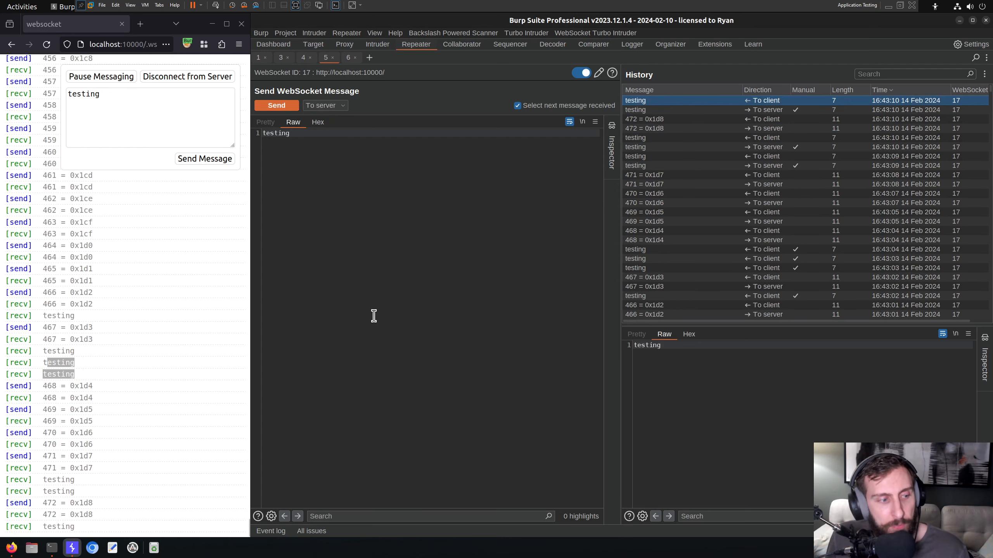
drag(90, 466, 52, 457)
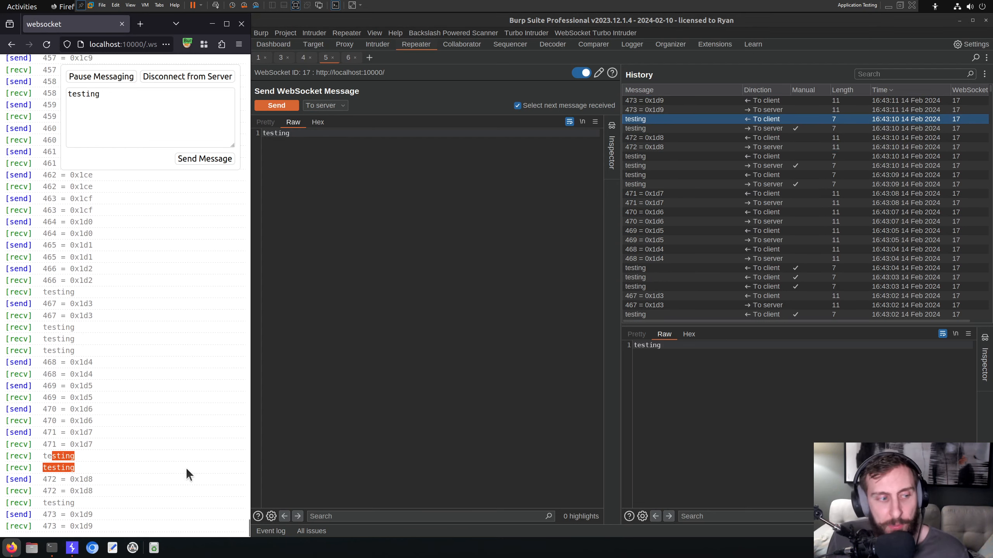
click(338, 283)
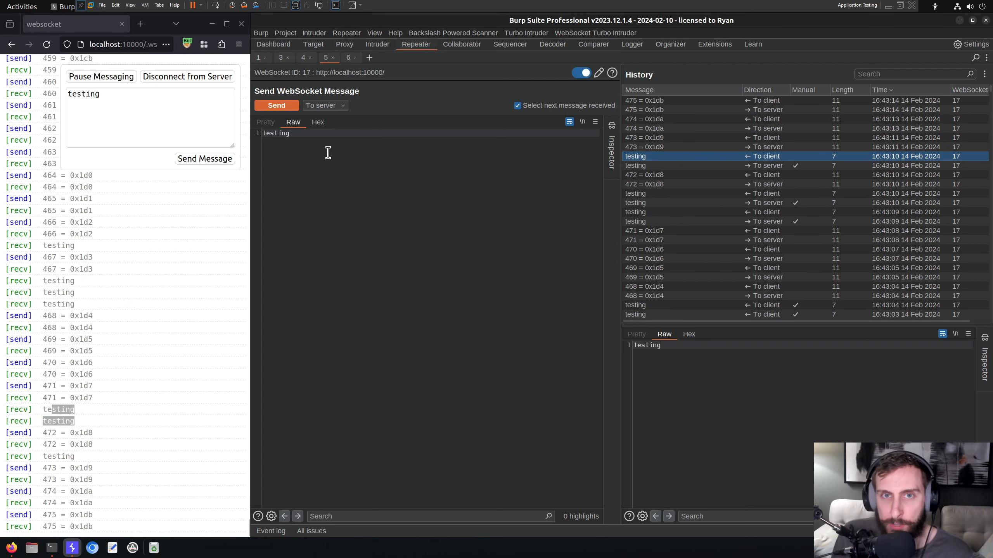
- Send "testing" from the web page itself and highlight its sent and received entries in the log
click(184, 366)
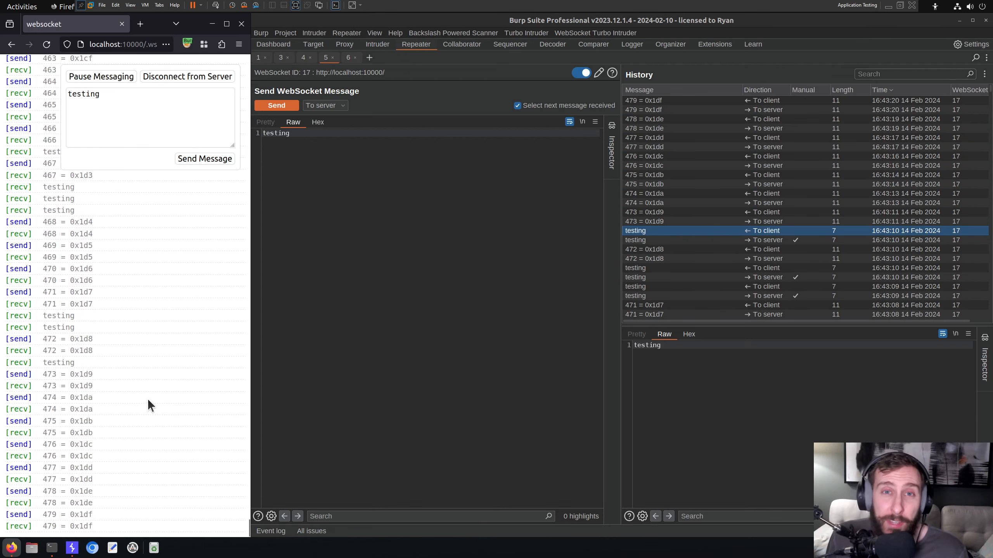
scroll(154, 370, up, 10)
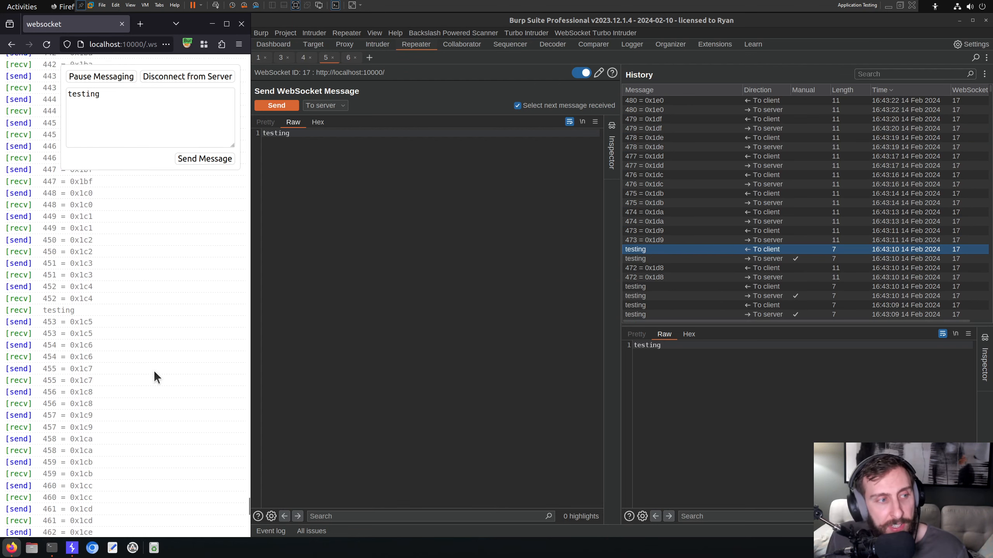
scroll(163, 365, down, 10)
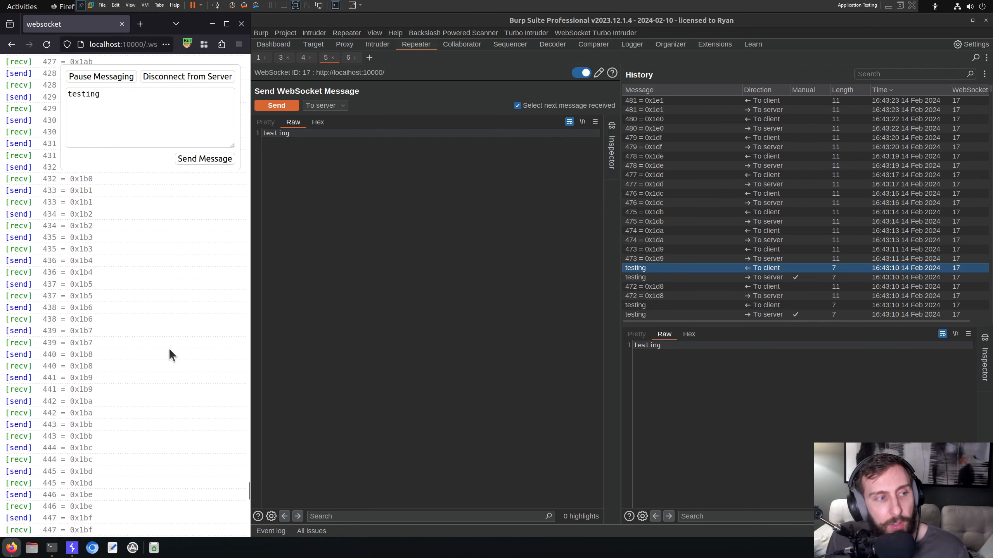
click(153, 144)
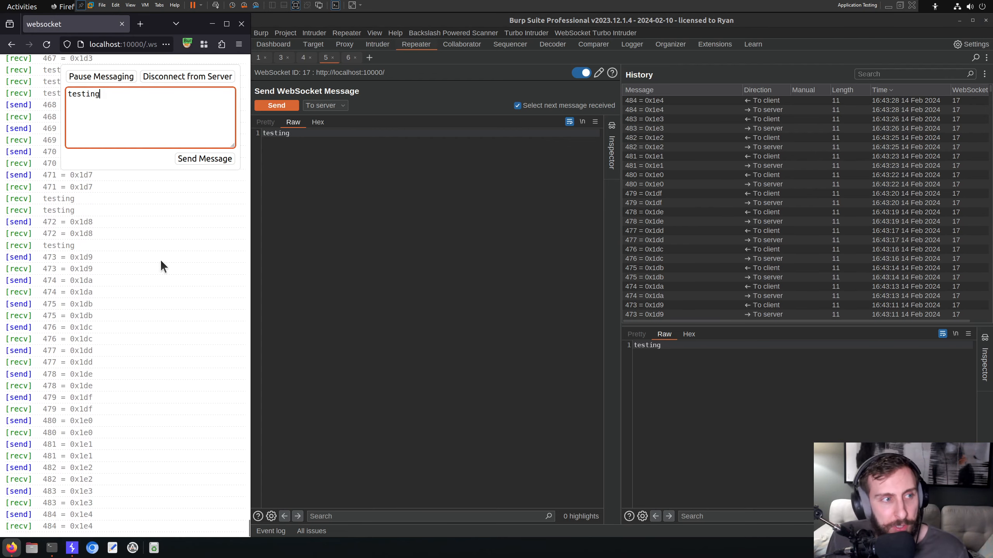
click(195, 159)
drag(44, 492, 12, 494)
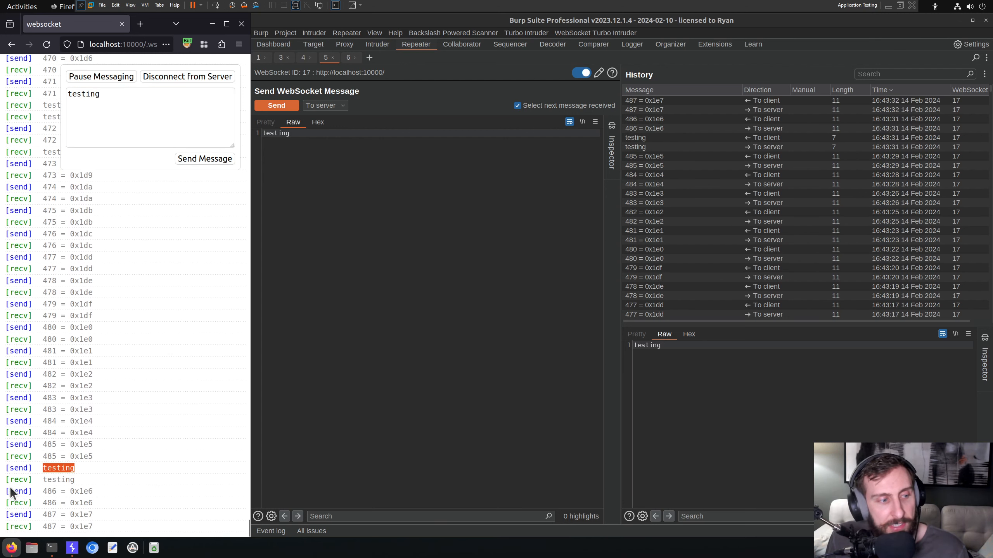
drag(77, 475, 16, 471)
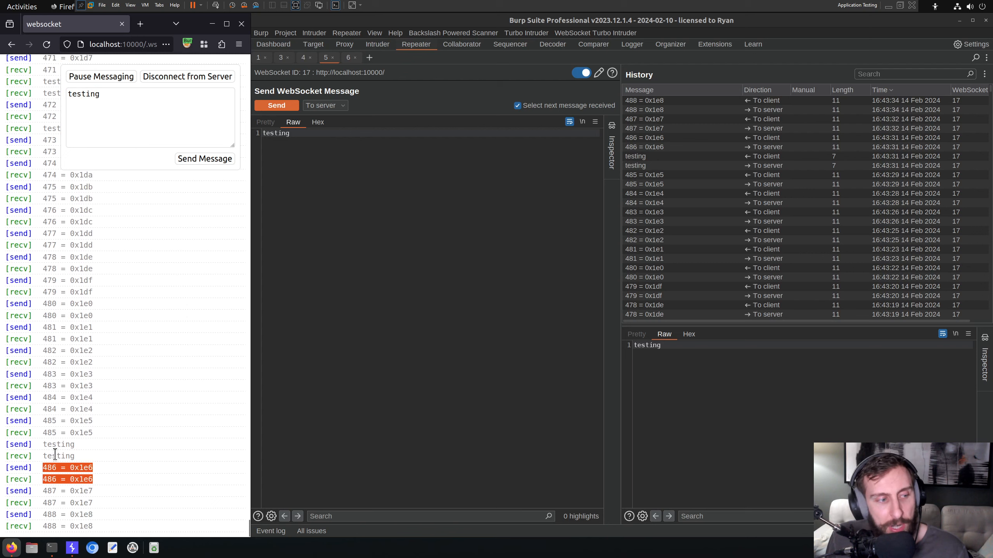
drag(74, 456, 34, 452)
click(399, 395)
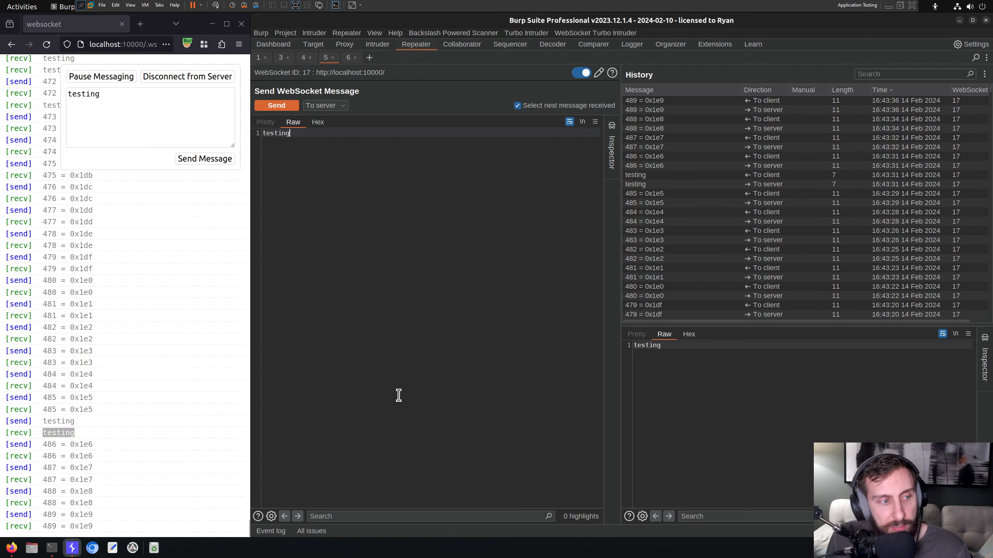
- Disconnect Repeater tab 5's WebSocket connection with ID 17
click(132, 433)
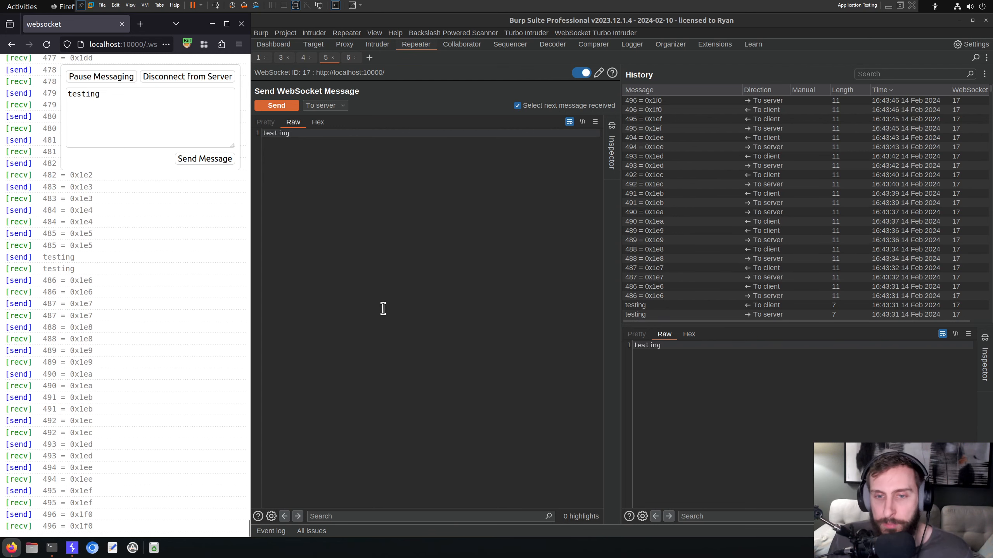
click(421, 280)
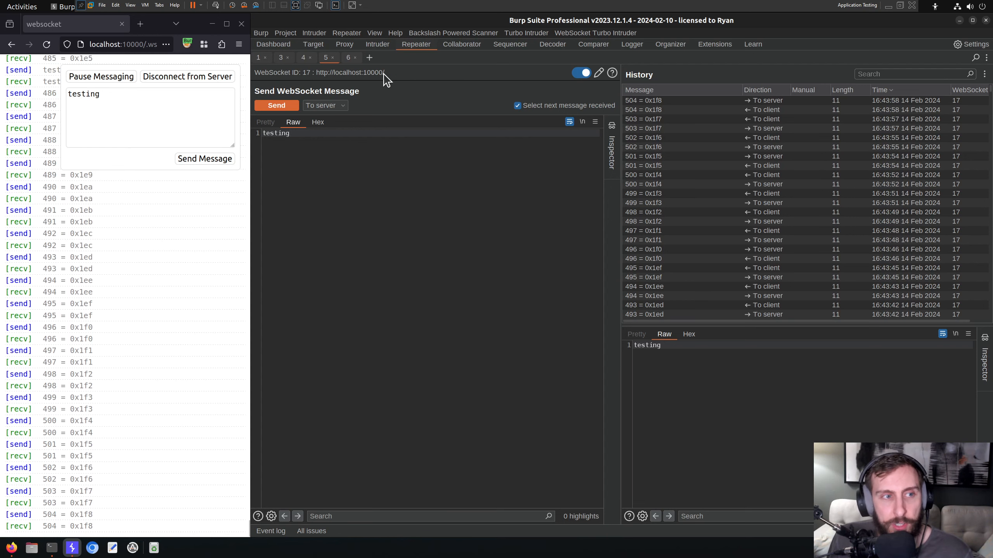
click(585, 73)
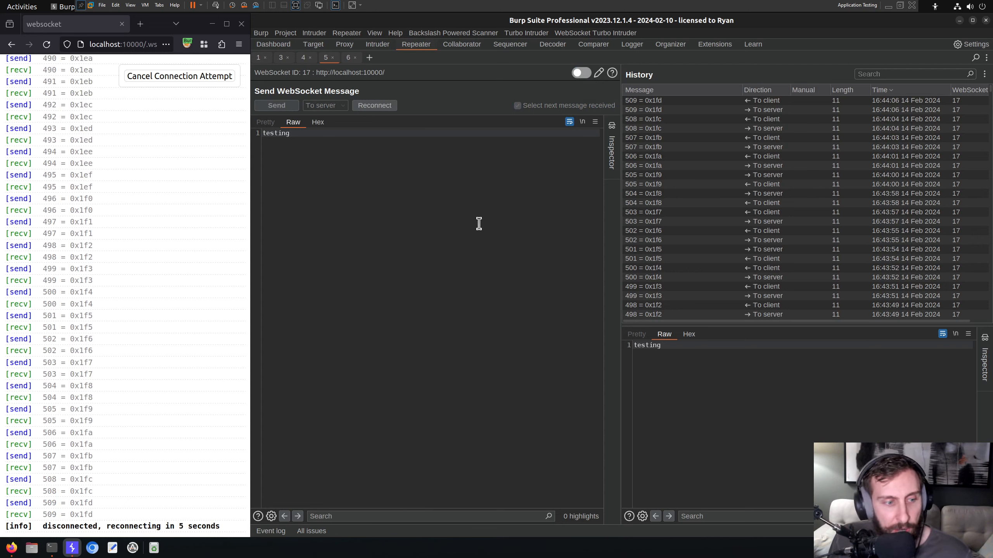
click(729, 158)
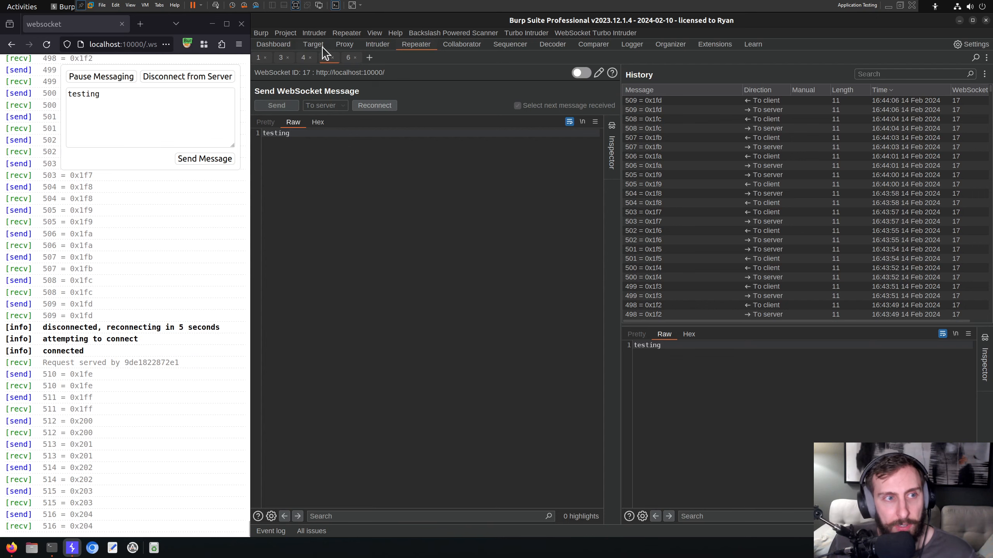
- Examine the WebSocket IDs of the newest messages in the proxy's WebSockets history
click(345, 44)
click(356, 57)
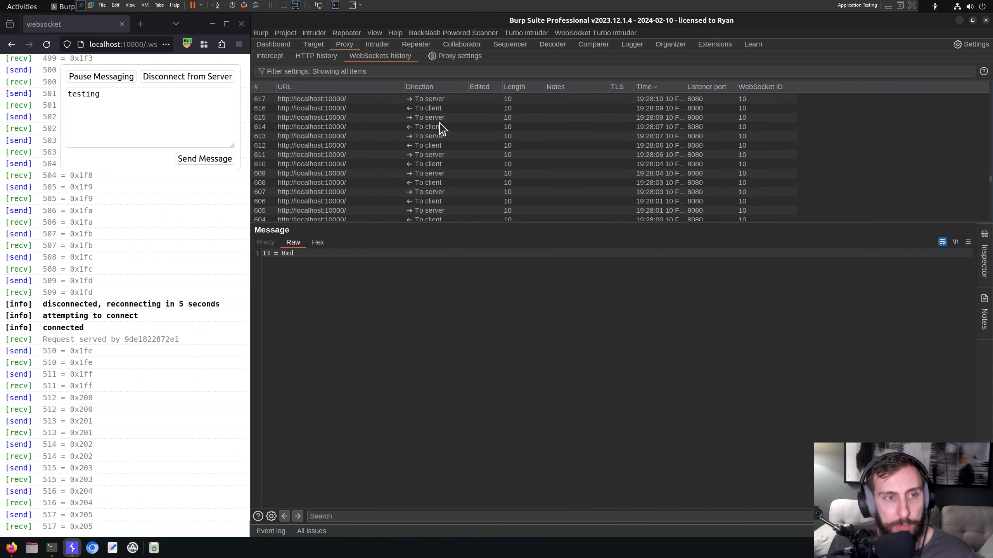
click(446, 136)
click(759, 109)
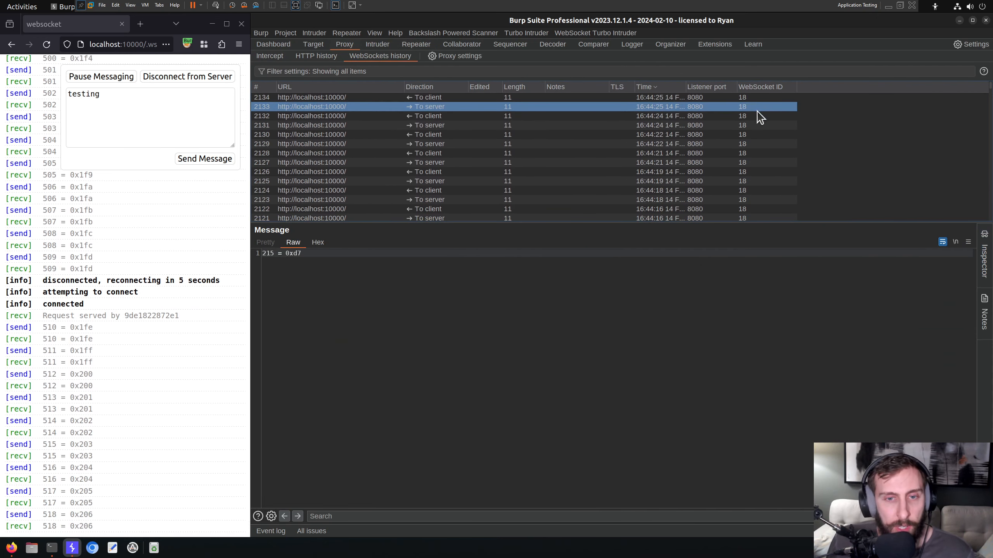
click(759, 157)
scroll(759, 157, down, 2)
click(759, 157)
scroll(759, 157, down, 9)
click(759, 157)
scroll(760, 157, up, 13)
click(749, 145)
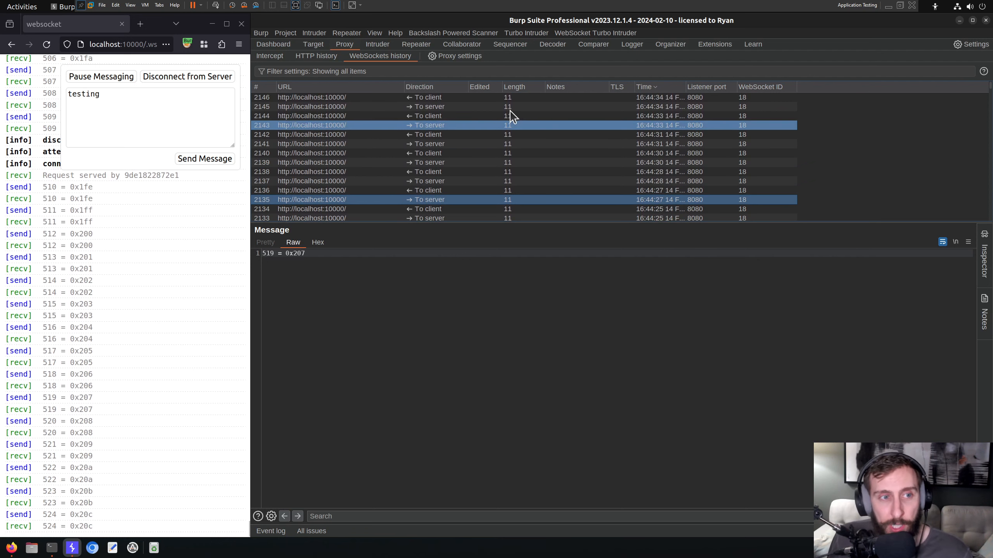
- Return to Repeater and reconnect tab 5's WebSocket
click(415, 44)
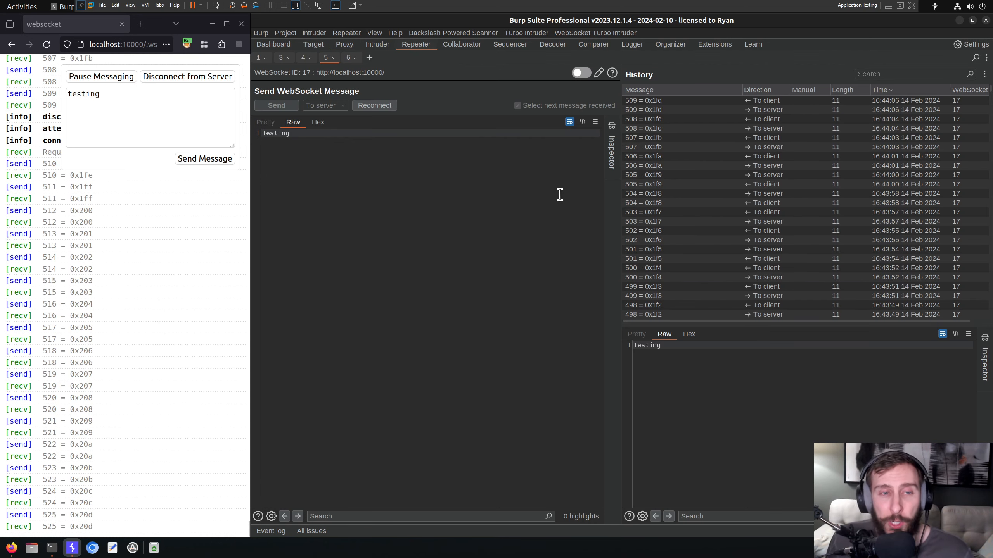
click(581, 74)
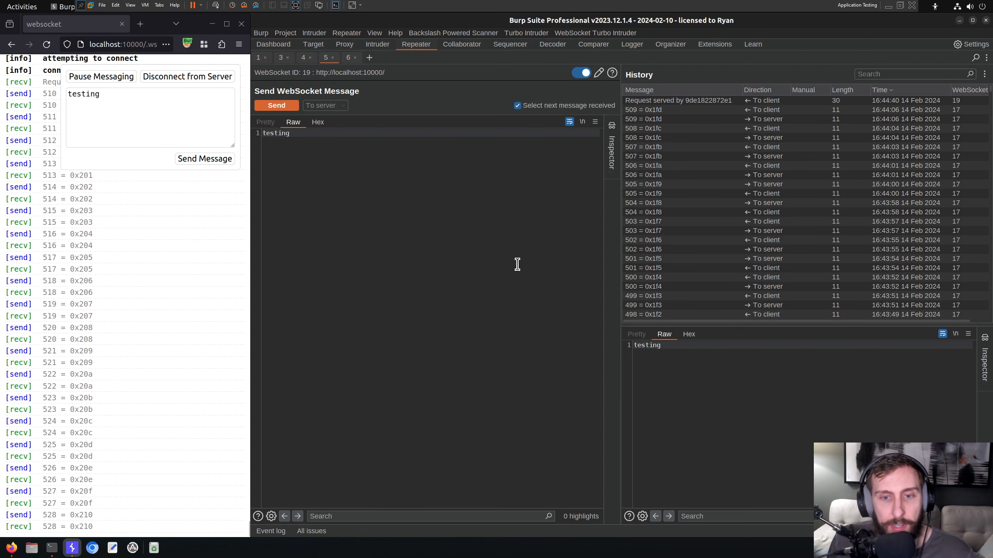
- Compare the newest Repeater history entry with the older entries below it, checking their WebSocket IDs and message content
click(776, 157)
click(722, 147)
click(757, 109)
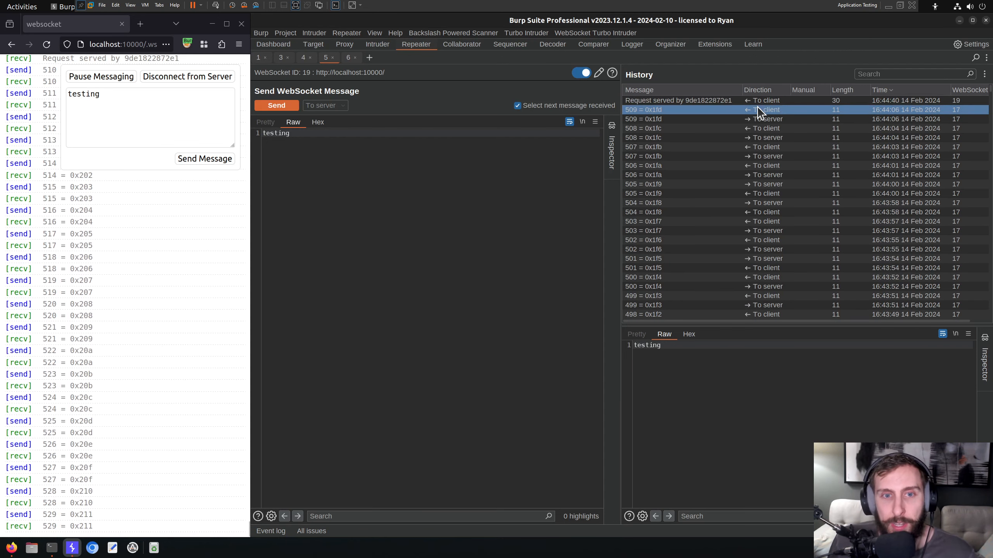
click(759, 101)
click(752, 119)
click(746, 126)
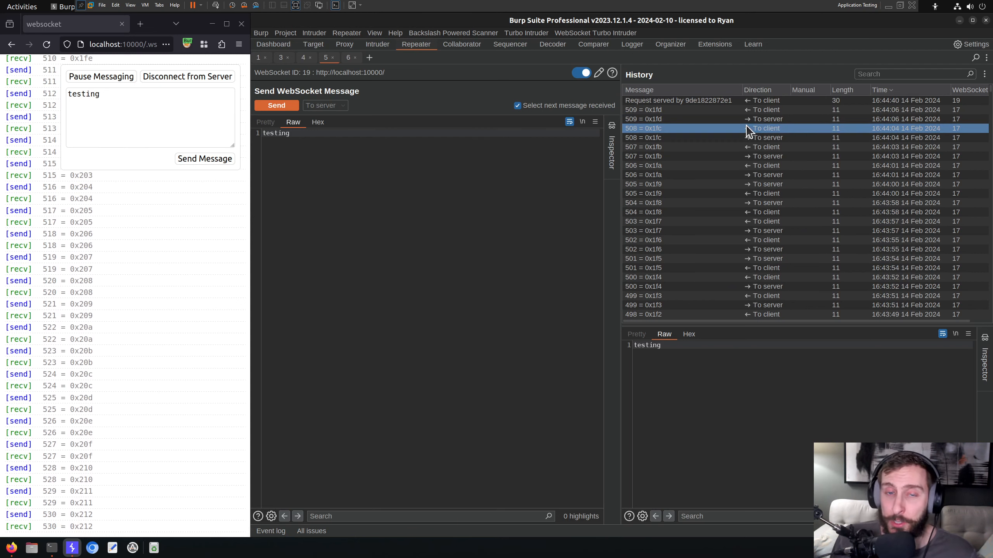
click(760, 119)
click(766, 109)
click(769, 100)
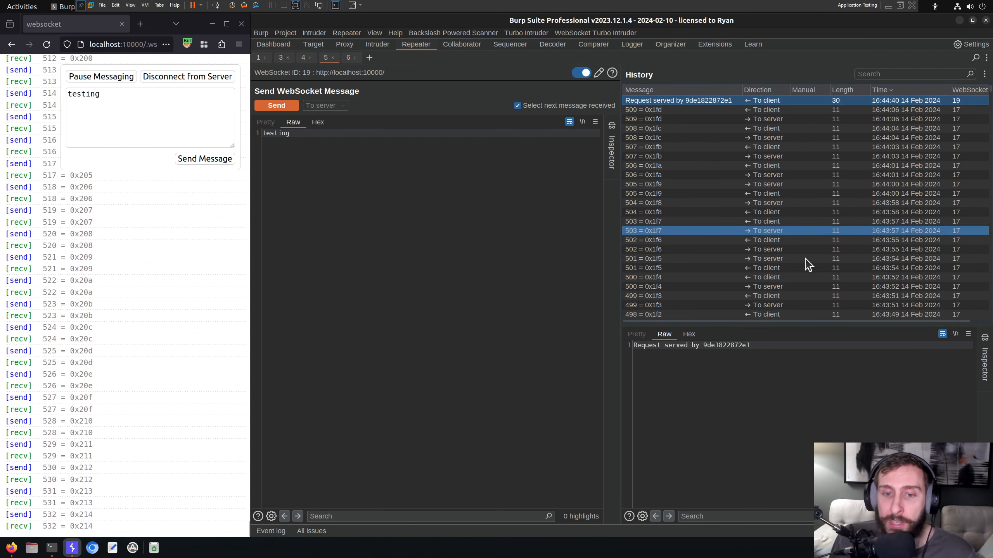
drag(805, 322, 745, 301)
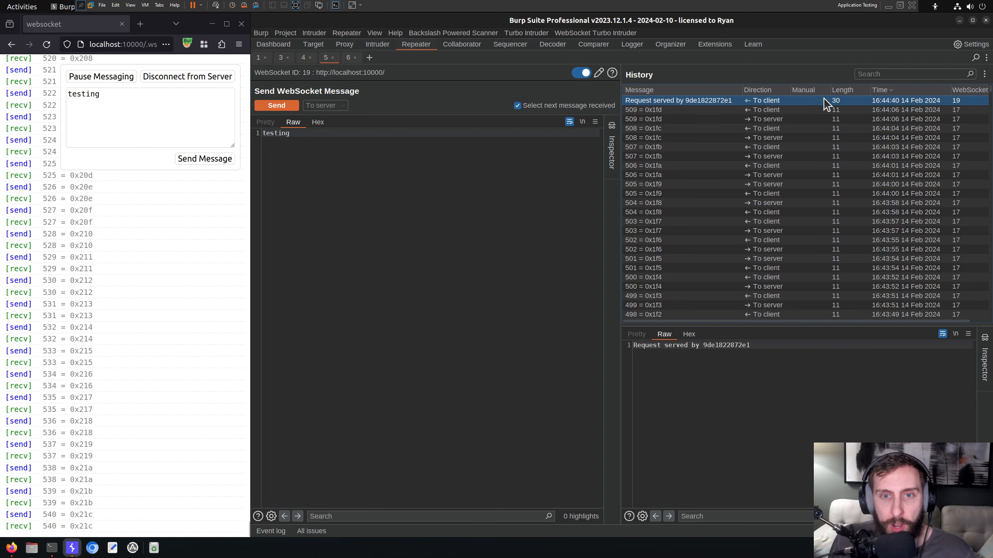
- Check the proxy's WebSockets history for the WebSocket ID of the browser's current messages
click(345, 44)
click(540, 135)
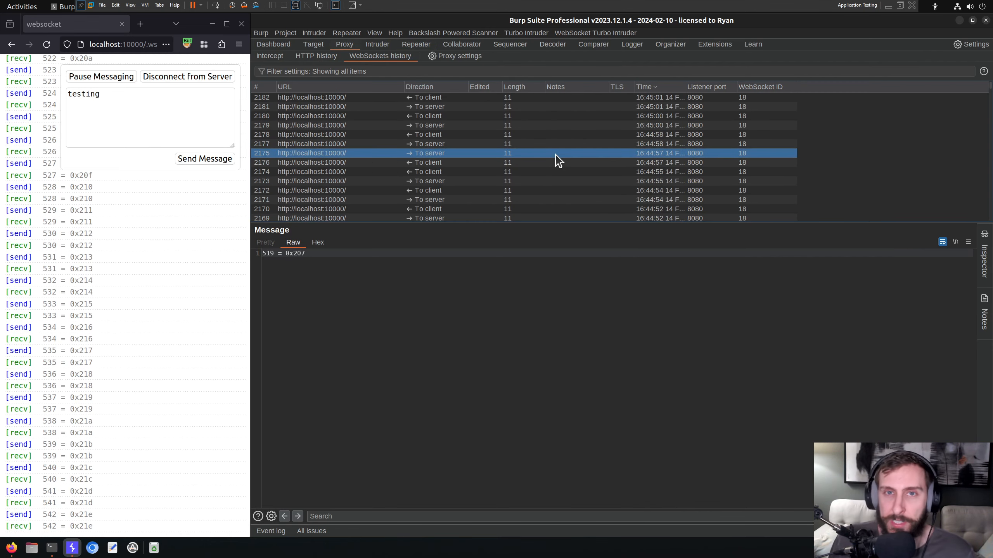
click(515, 310)
- Return to Repeater and send the "testing" message to the server four times over the reconnected WebSocket
click(416, 44)
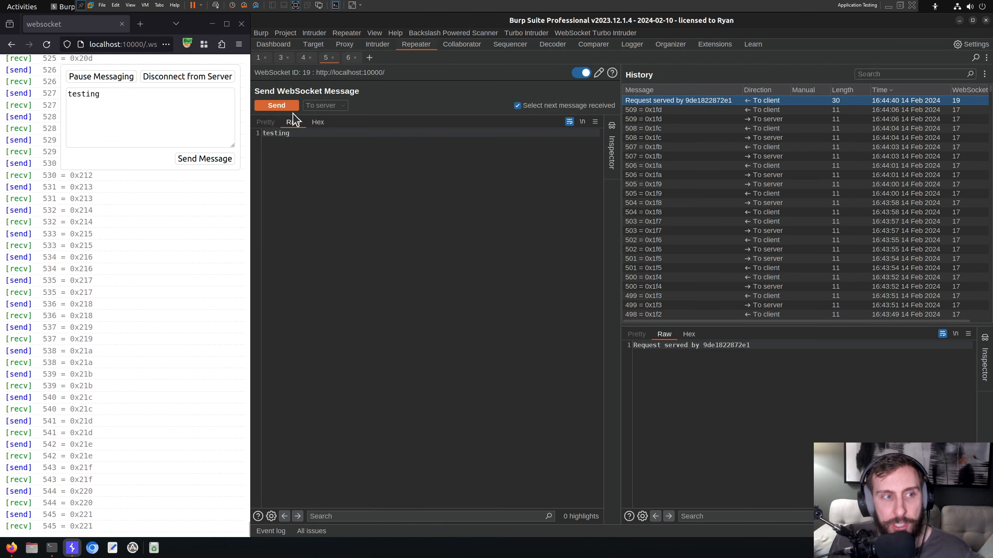
click(287, 104)
click(287, 104)
click(287, 104)
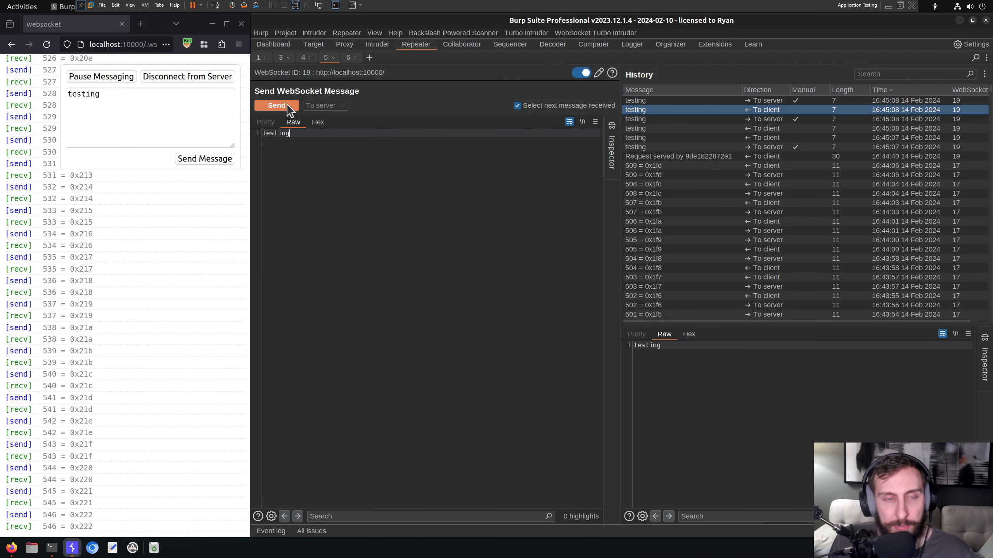
click(287, 104)
right_click(480, 175)
click(438, 158)
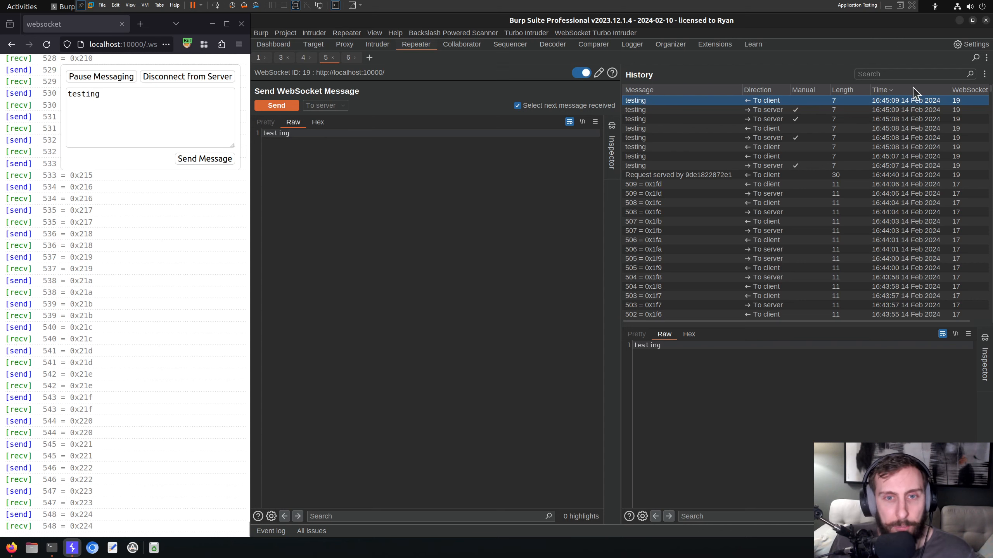
- Open tab 5's WebSocket selection, examine the blank host, port and request fields for a new WebSocket, and return to the list
click(599, 74)
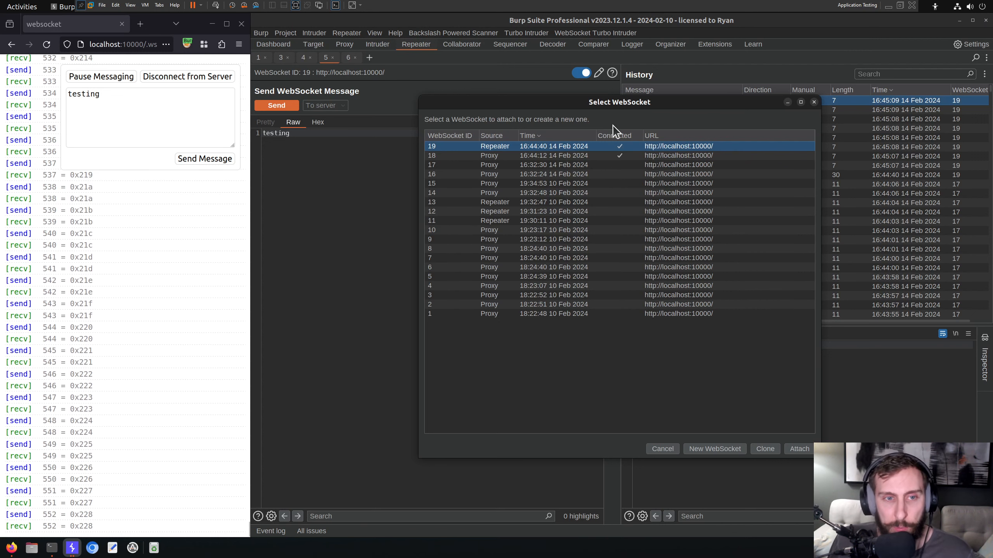
drag(605, 102, 659, 74)
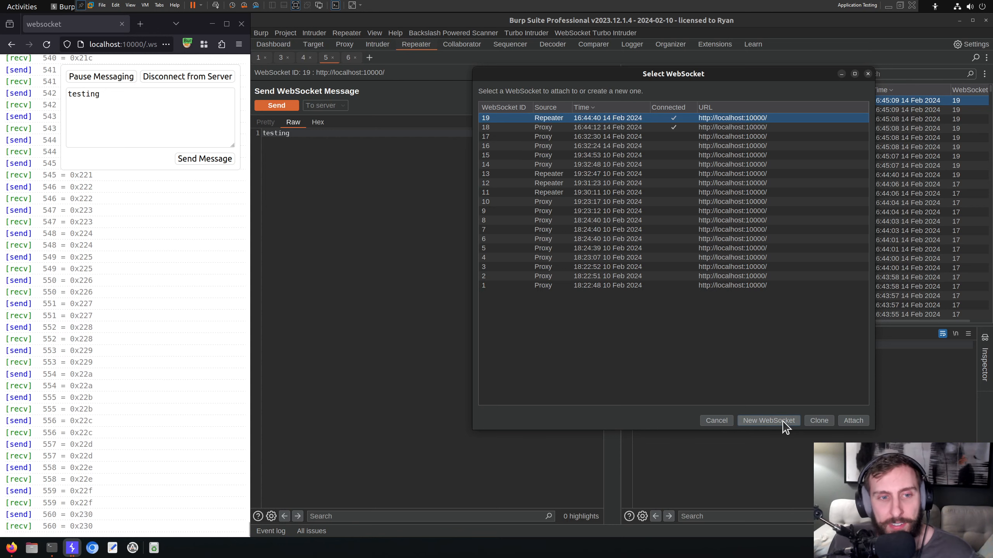
click(768, 420)
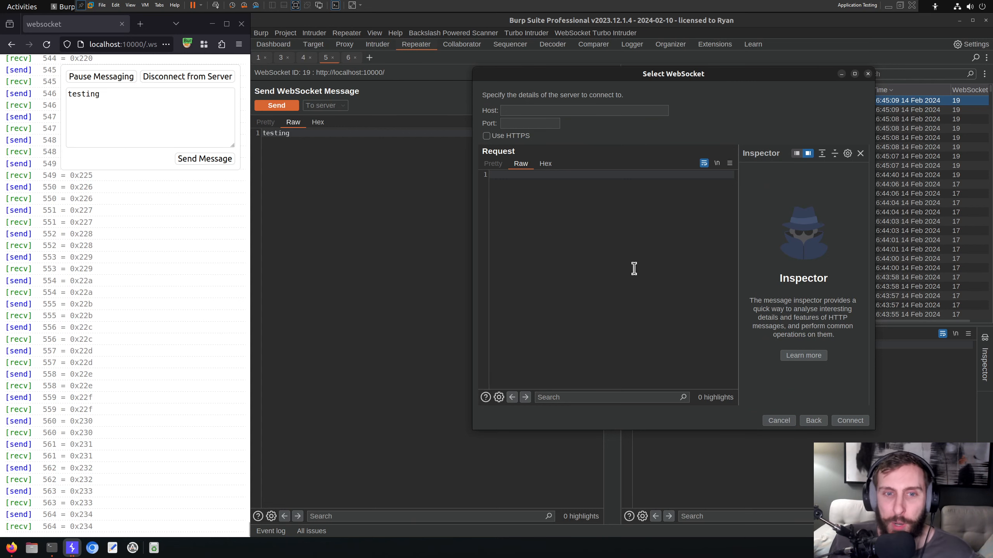
click(527, 110)
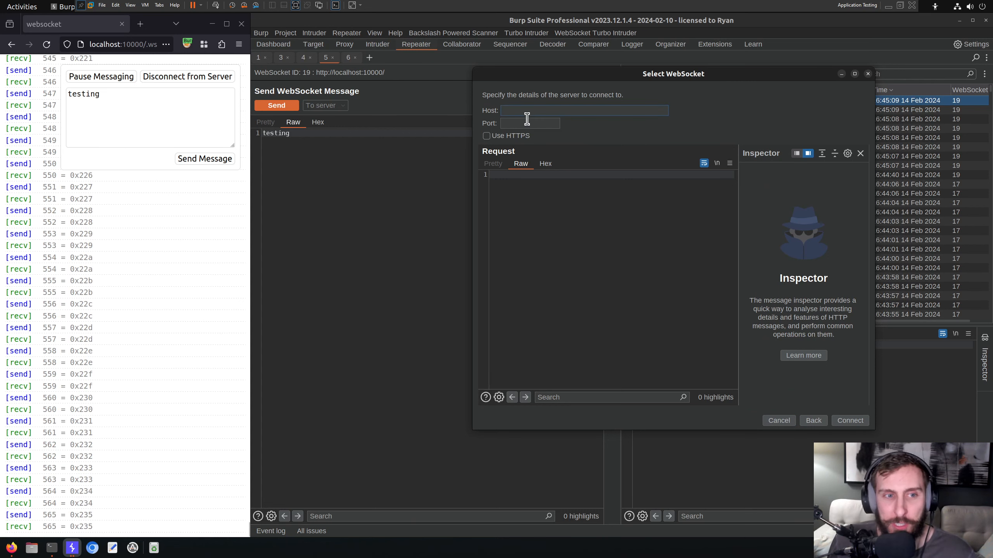
click(608, 210)
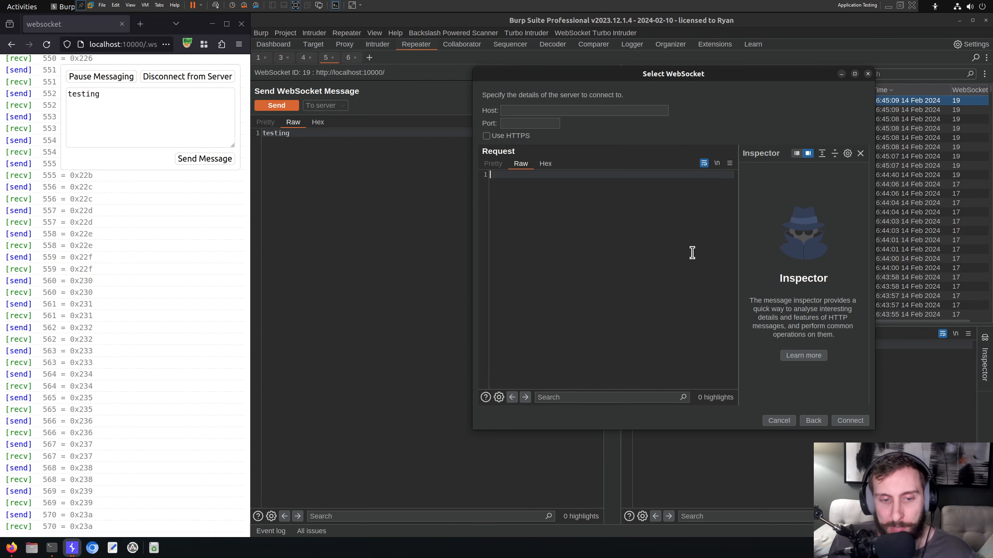
click(814, 421)
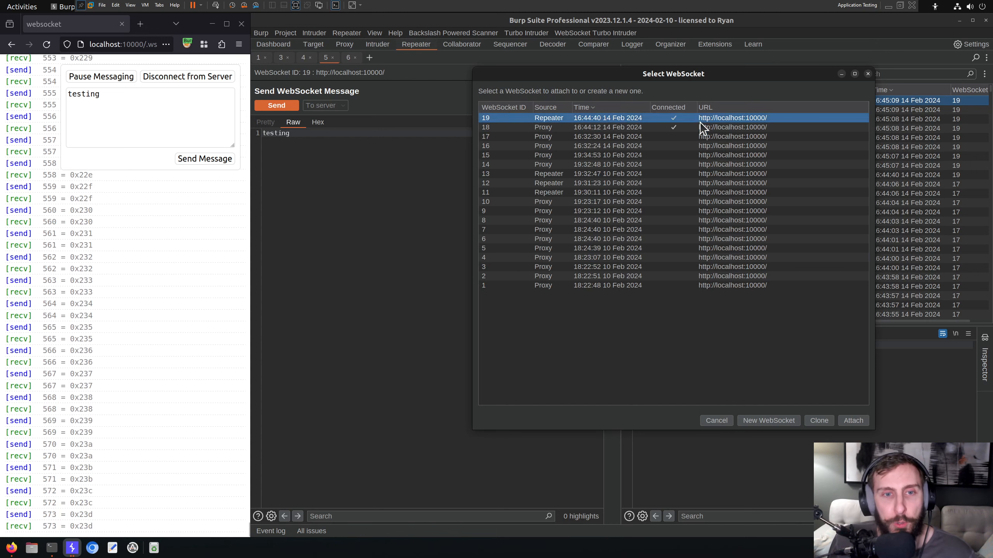
- Attach Repeater tab 5 to the connected proxy WebSocket with ID 18
click(690, 127)
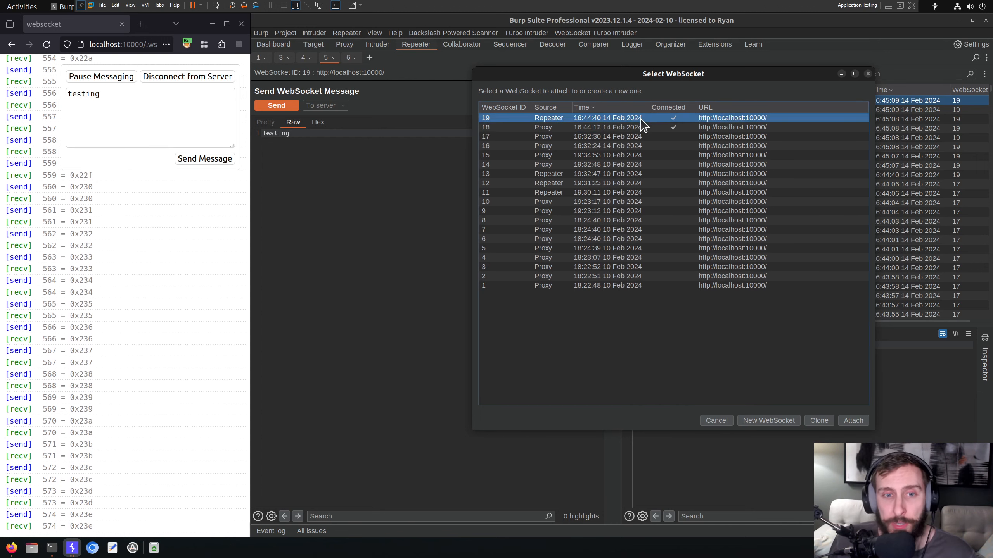
click(853, 421)
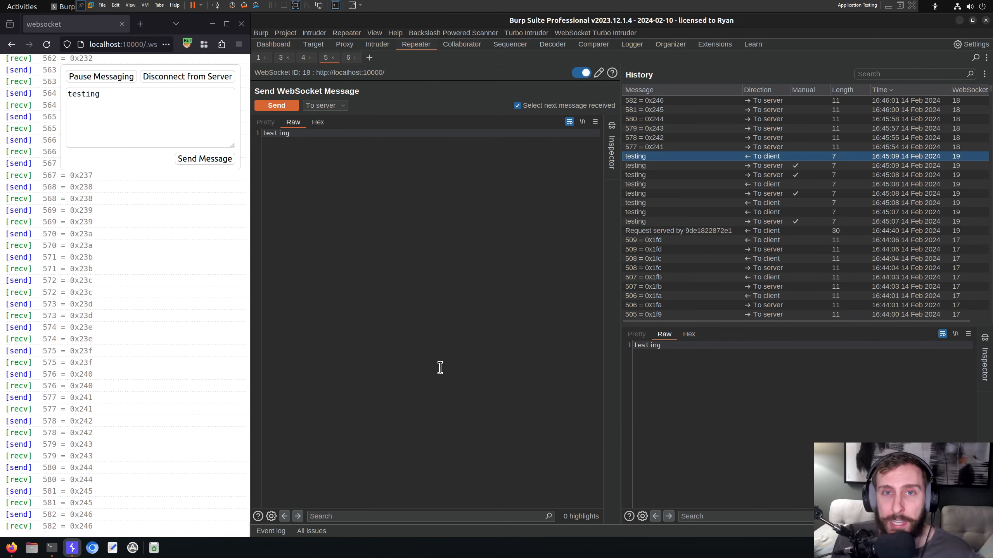
- Clone WebSocket 18, review its host, port and upgrade request, and connect tab 5 to the clone with those details unchanged
click(598, 73)
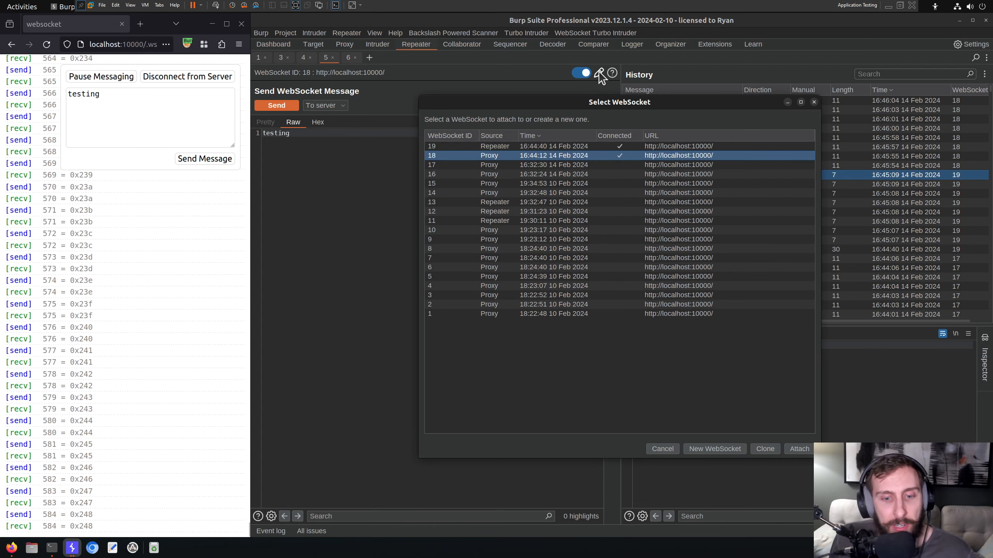
click(770, 450)
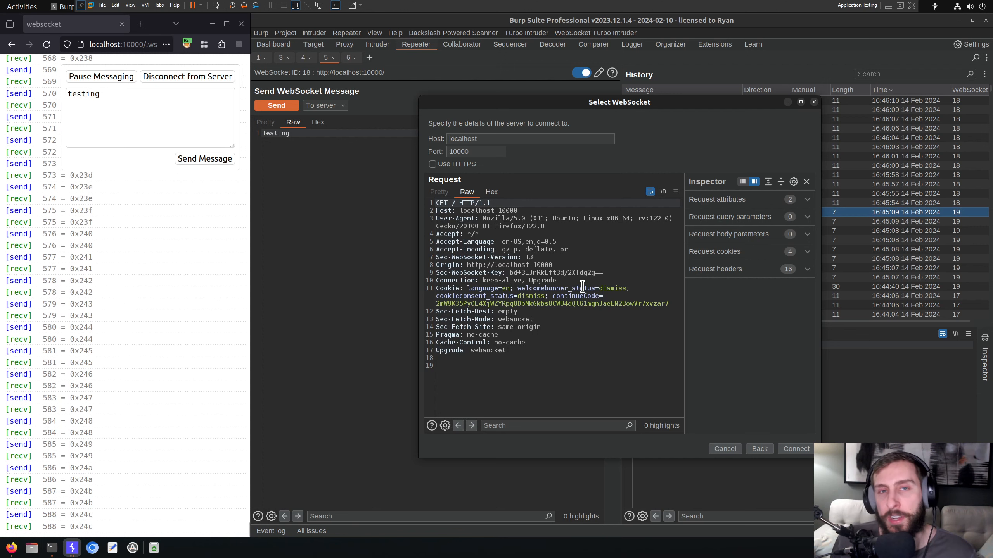
click(577, 373)
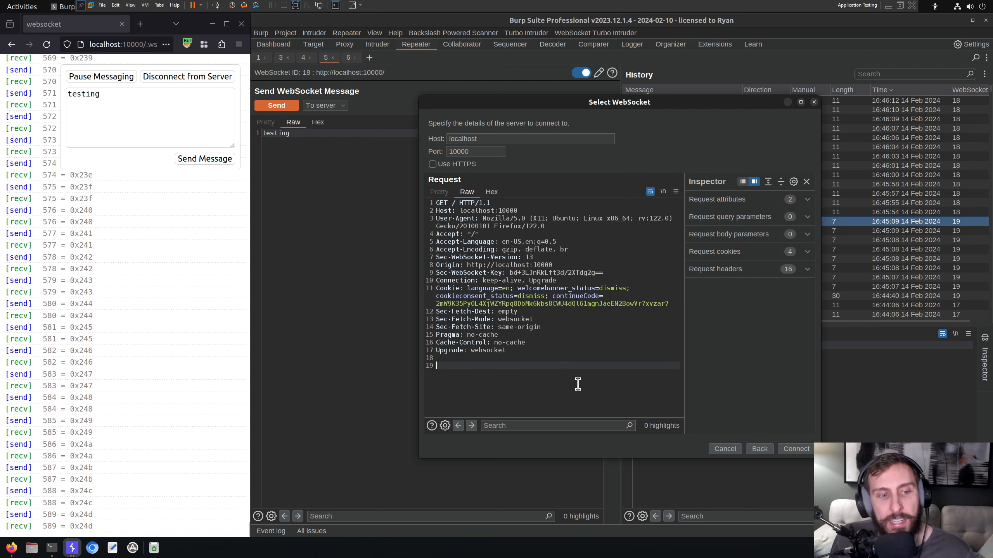
key(ctrl+a)
click(556, 376)
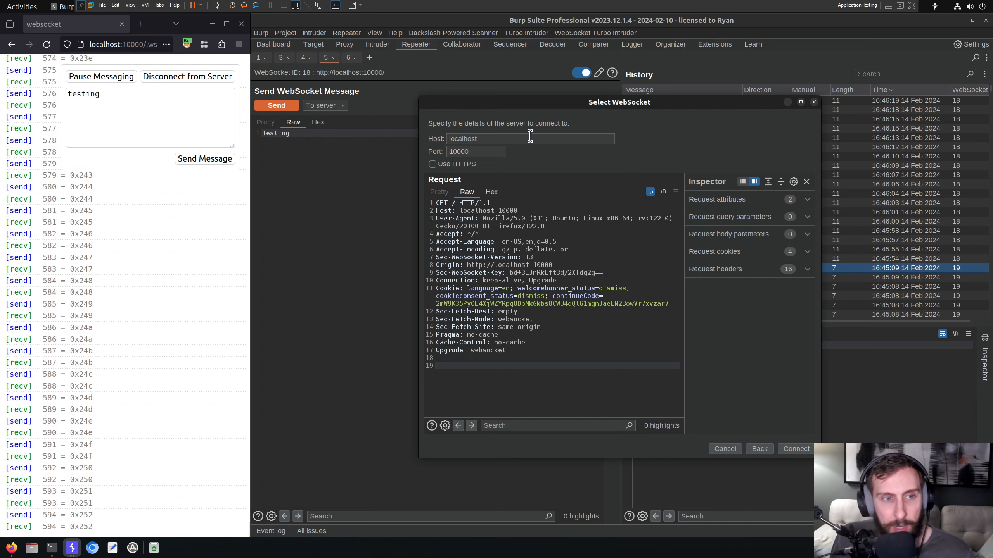
drag(530, 136, 402, 128)
click(622, 288)
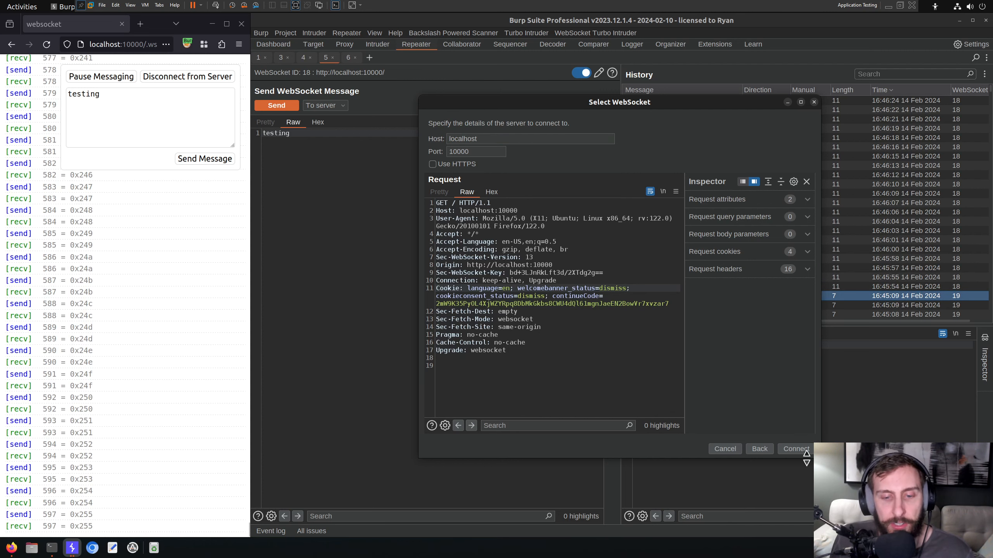
click(796, 449)
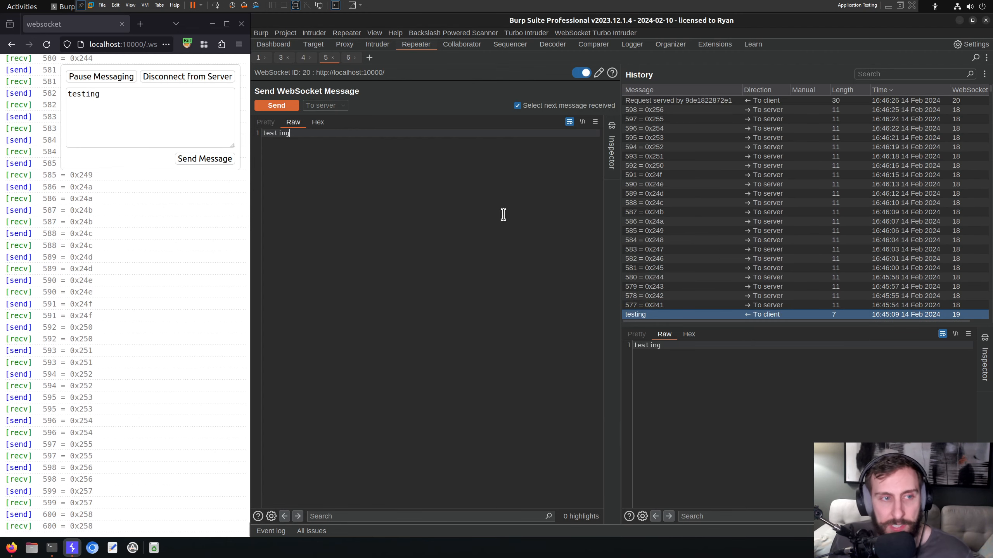
- View the newest history entry's content and send the "testing" message to a new Repeater tab
click(816, 102)
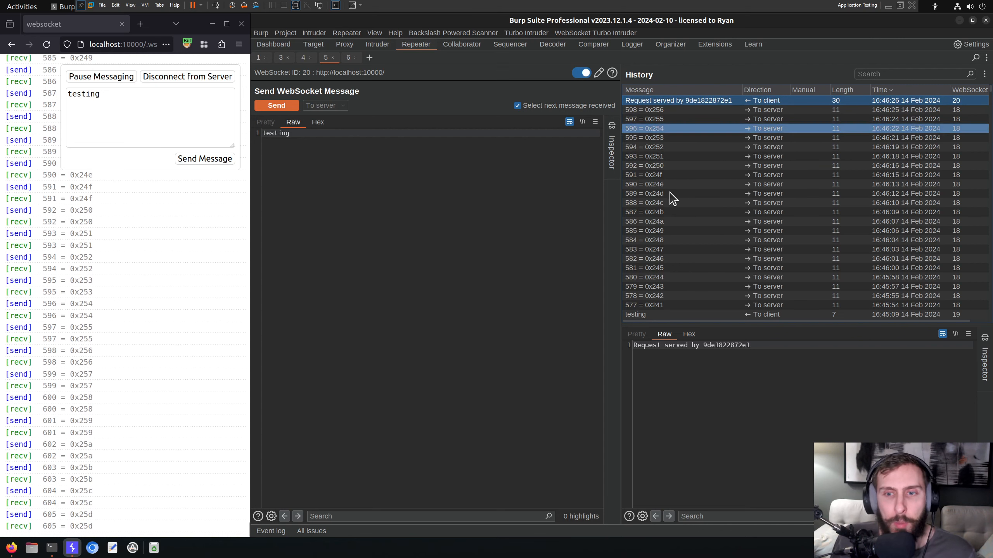
right_click(481, 188)
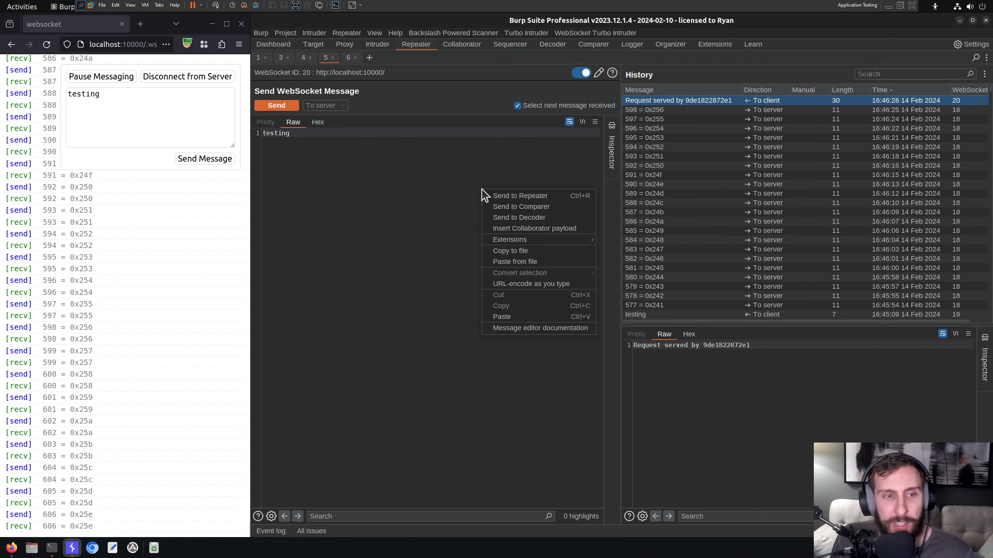
click(501, 193)
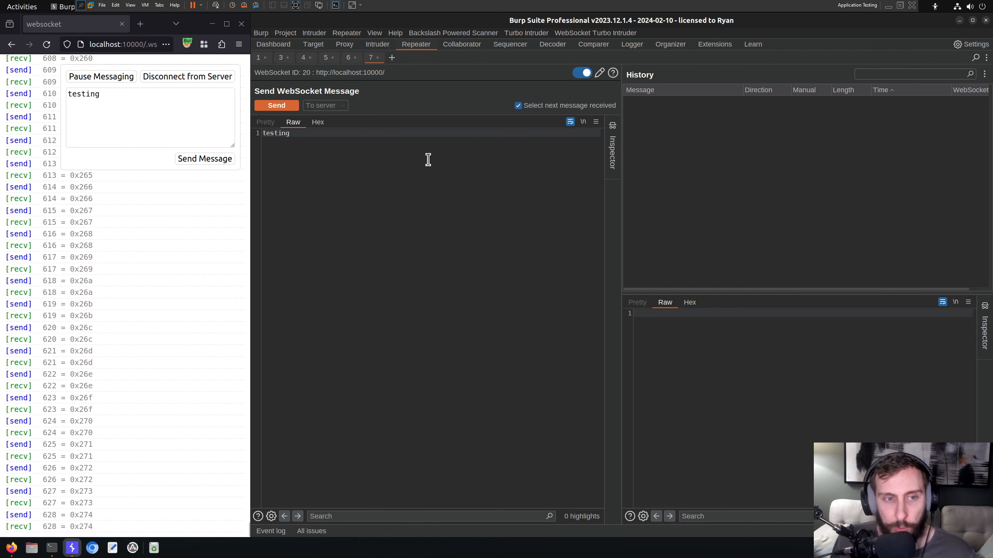
click(428, 159)
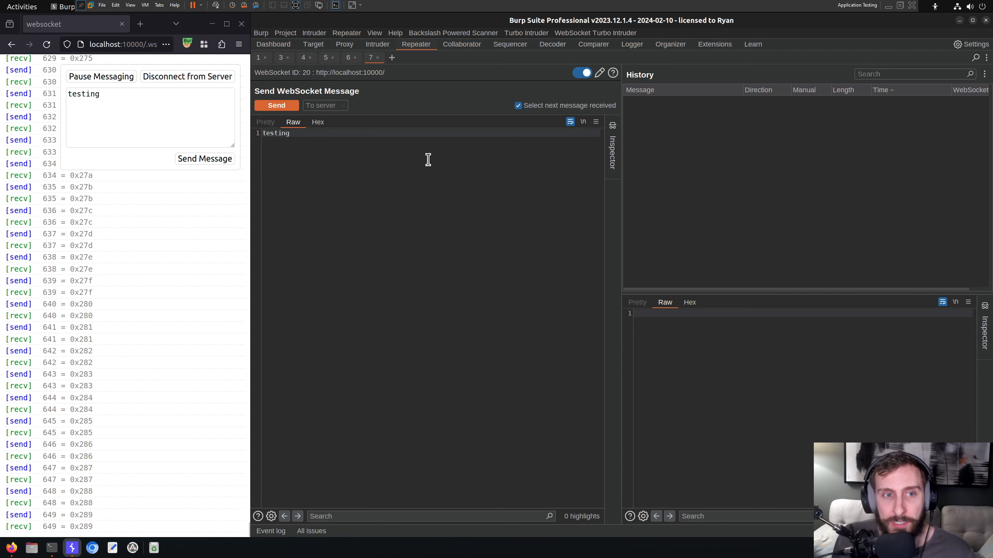
right_click(428, 159)
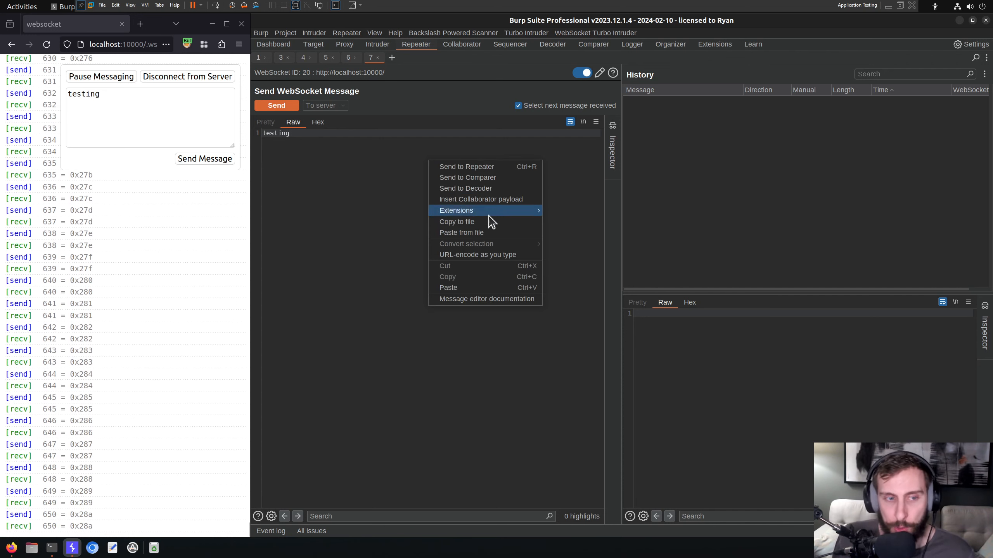
click(388, 301)
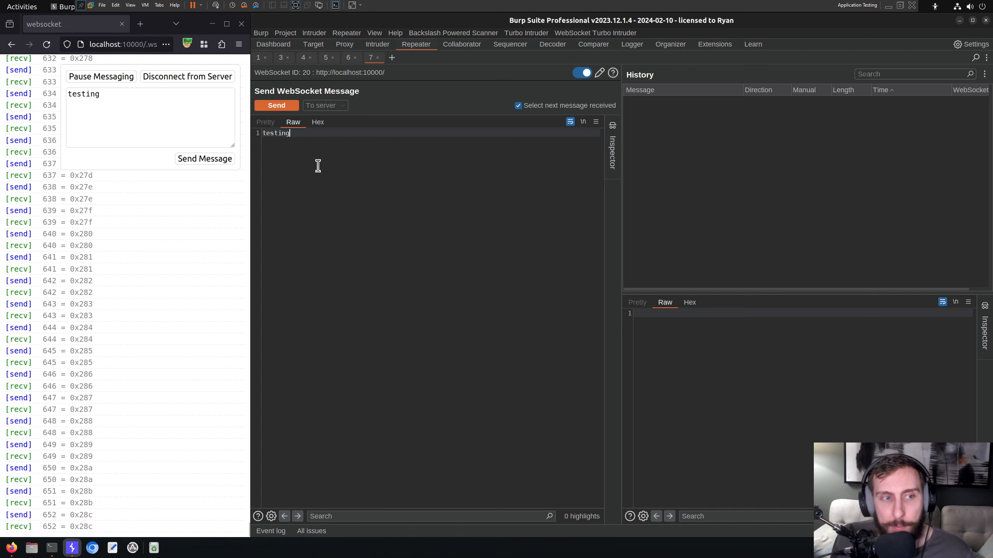